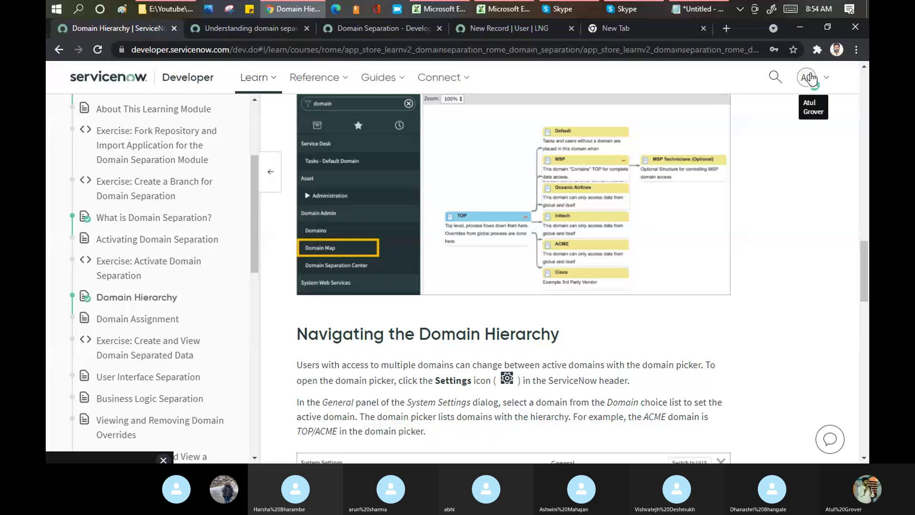
Turn on the domain picker in the instance header through the system settings and view its available domains.
click(809, 78)
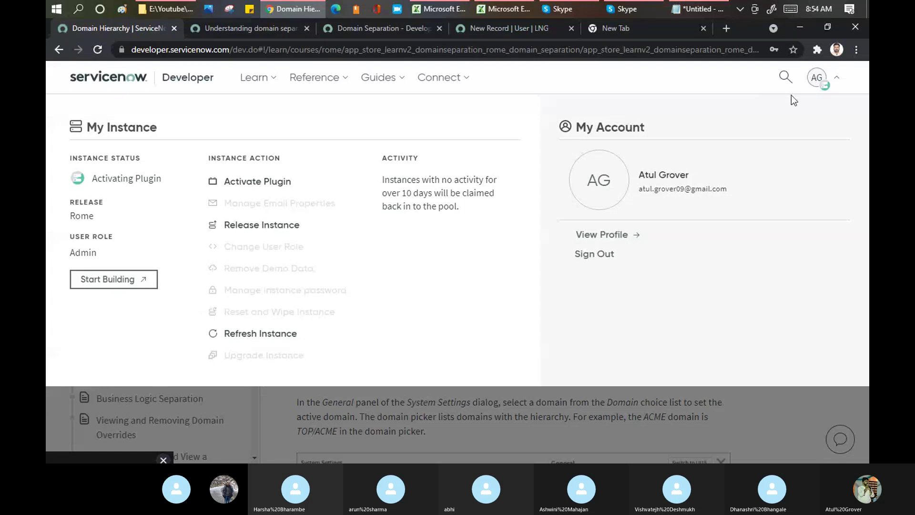
click(500, 27)
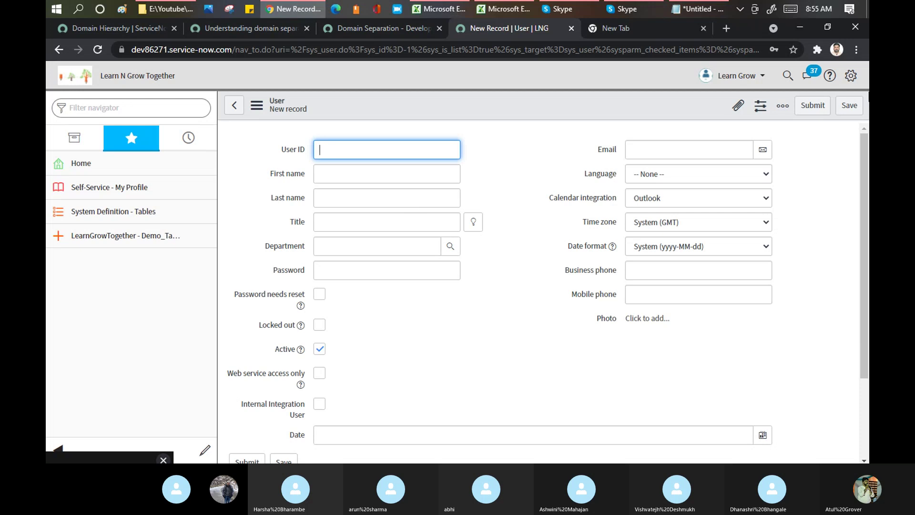
click(856, 76)
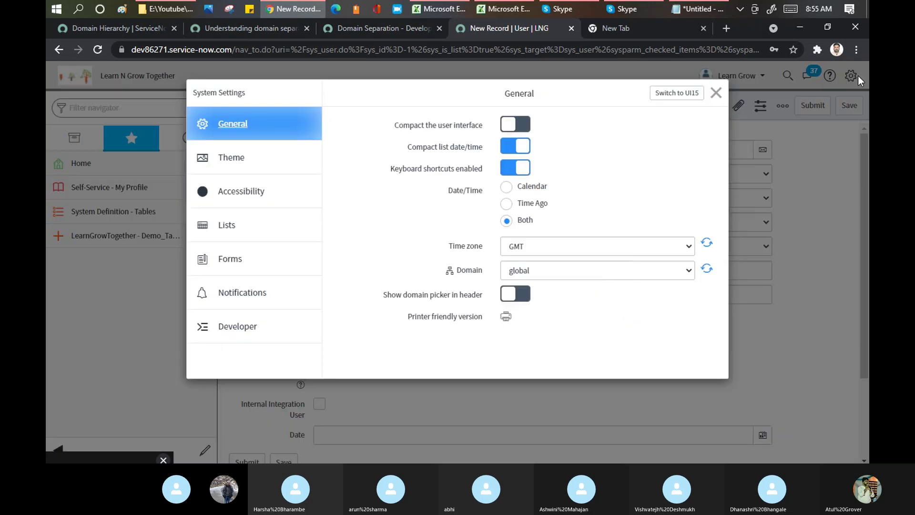
click(524, 303)
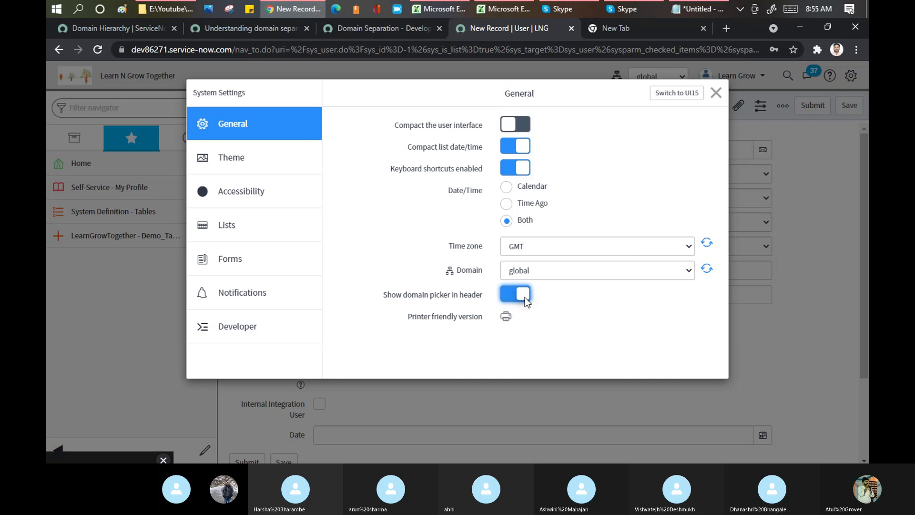
click(717, 93)
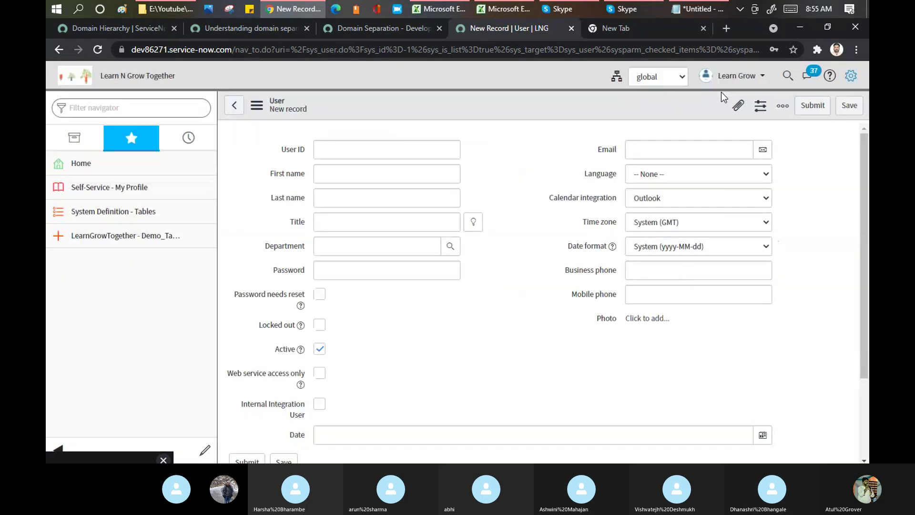
click(682, 80)
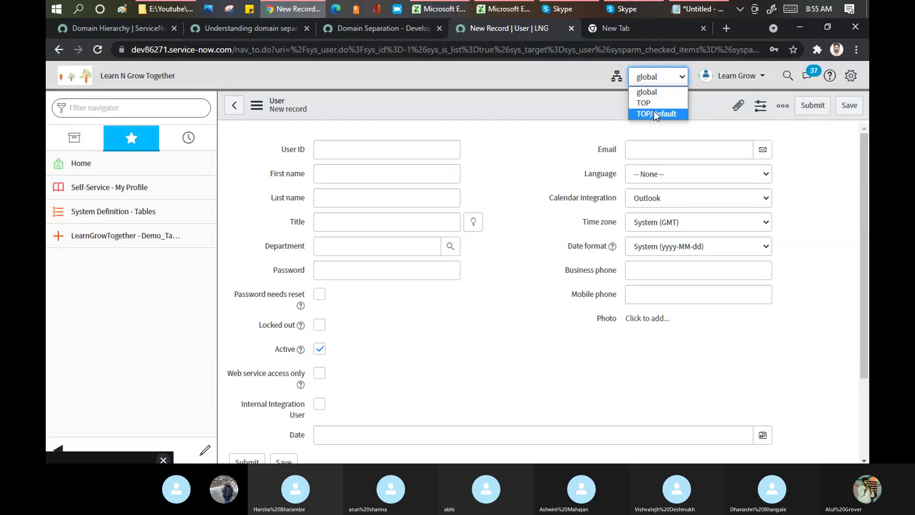
click(565, 107)
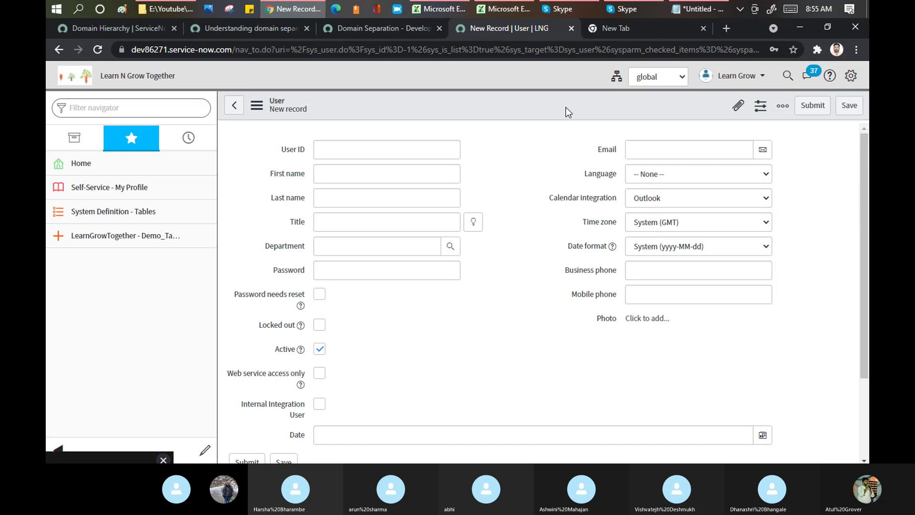
Open the form layout configuration for the User form.
right_click(565, 107)
mouse_move(620, 135)
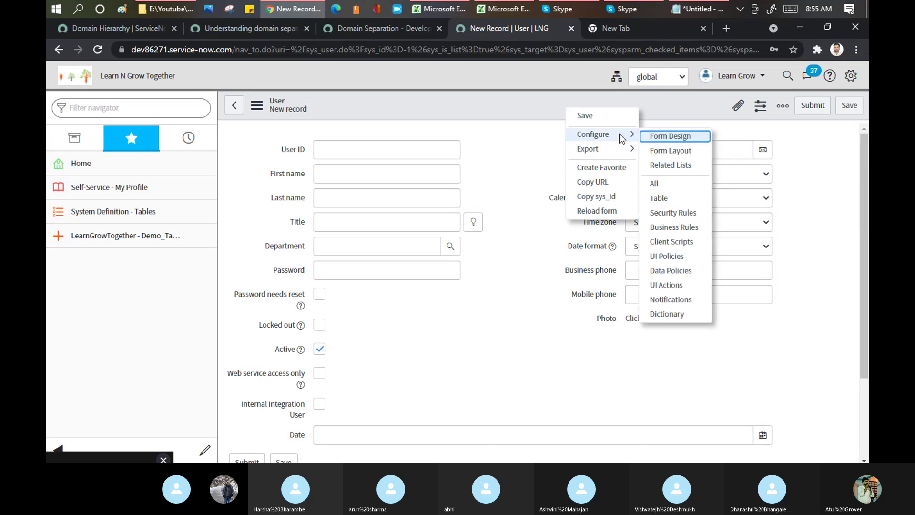
click(663, 150)
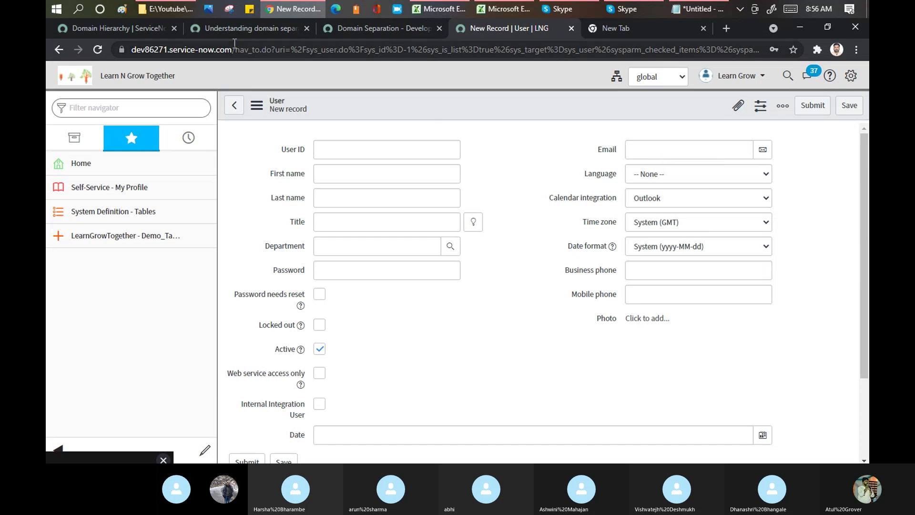
Check the instance status on the developer site, reload that page and return to the User form.
click(137, 25)
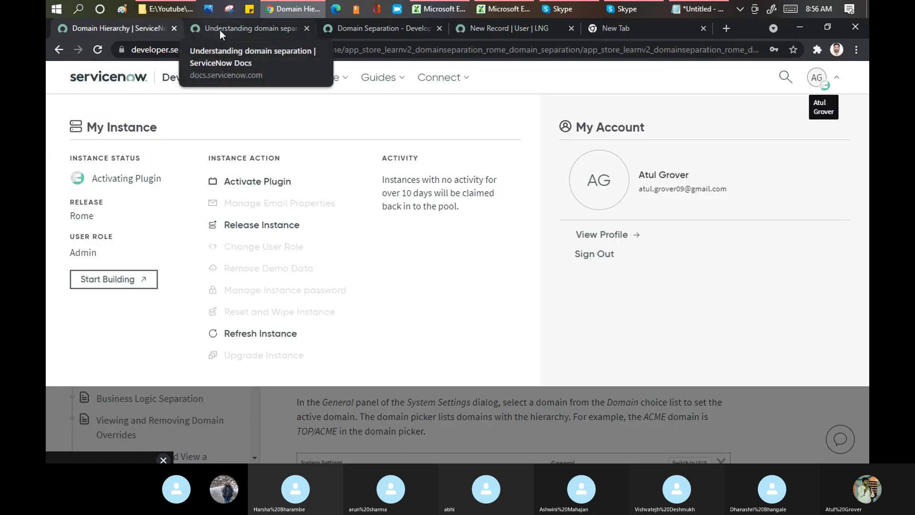
click(525, 50)
key(Return)
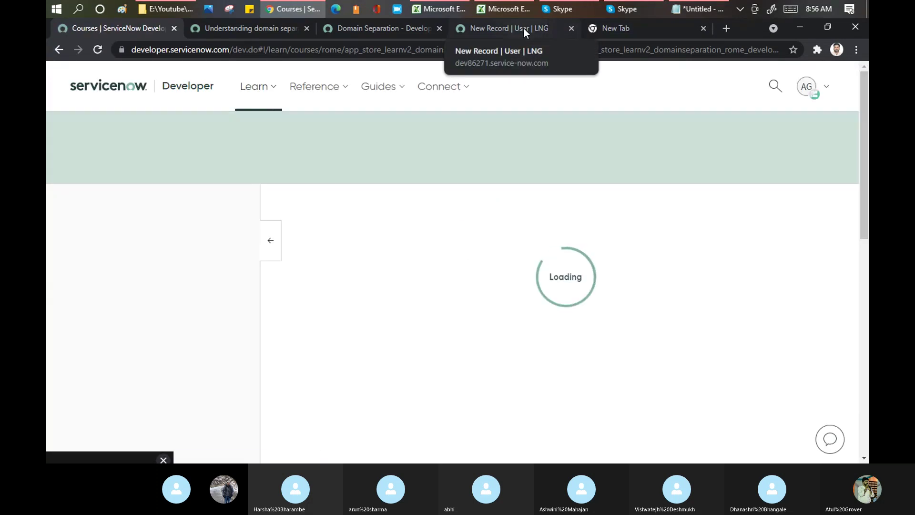
click(523, 28)
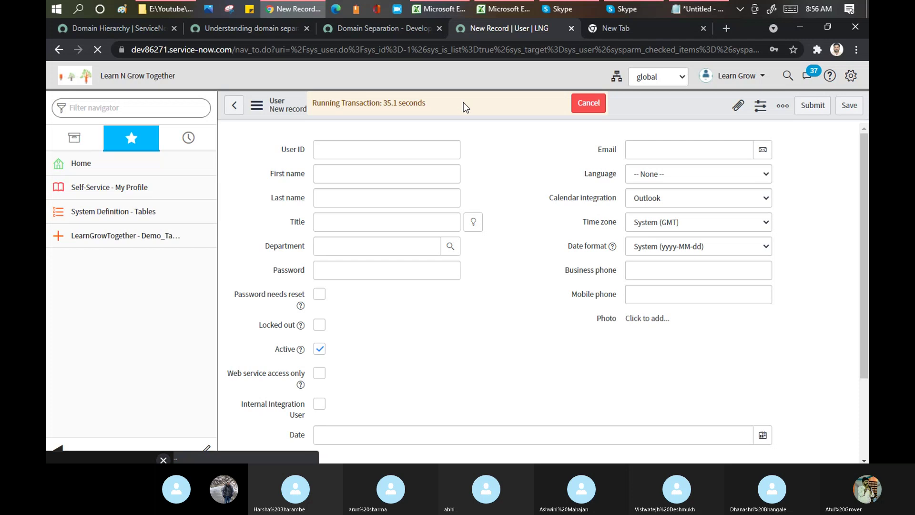
Load dev86271.service-now.com in a second browser tab and return to the User form configuration.
click(634, 31)
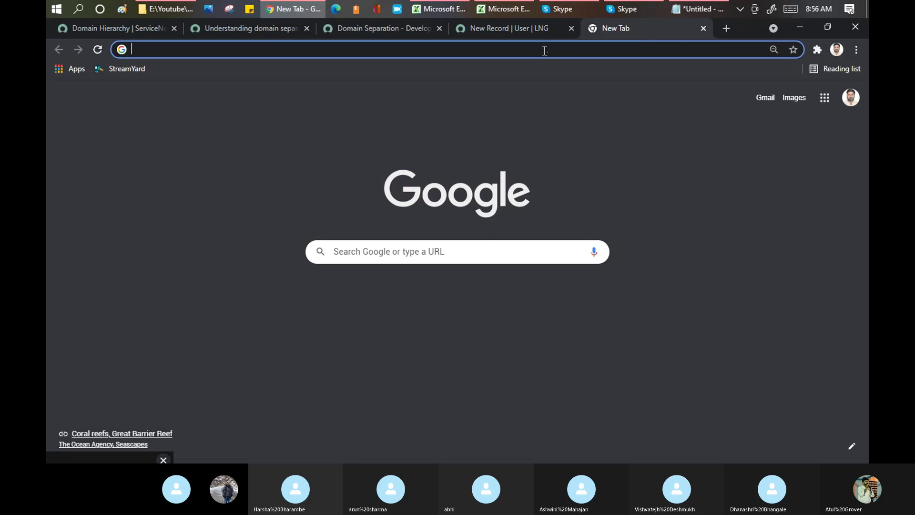
text(dev86271.service-now.com)
key(Return)
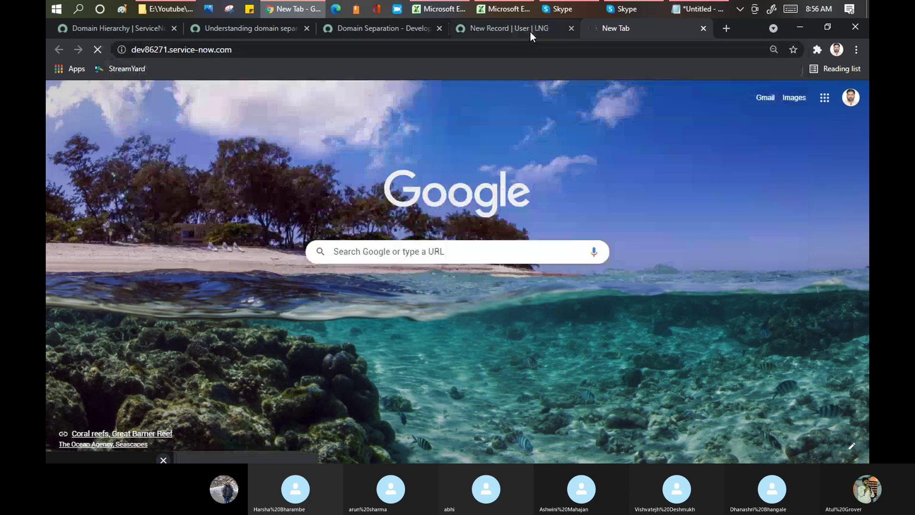
click(530, 31)
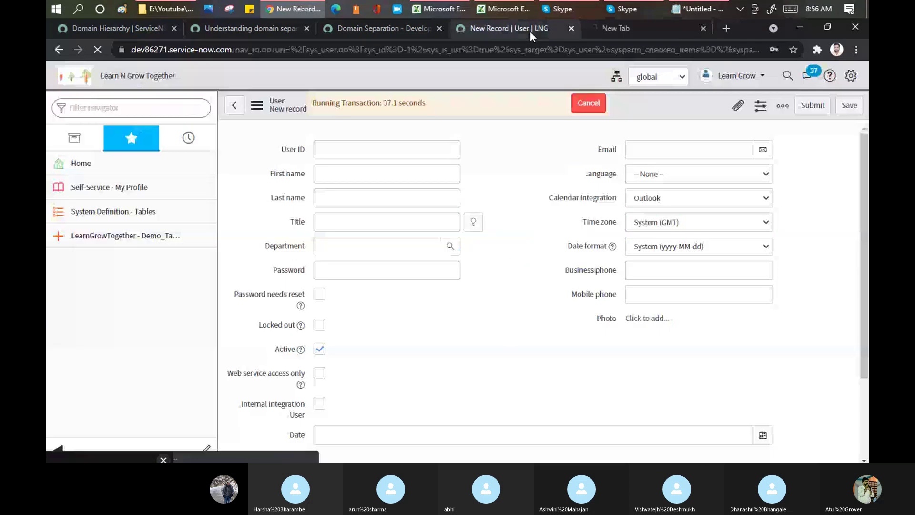
click(620, 32)
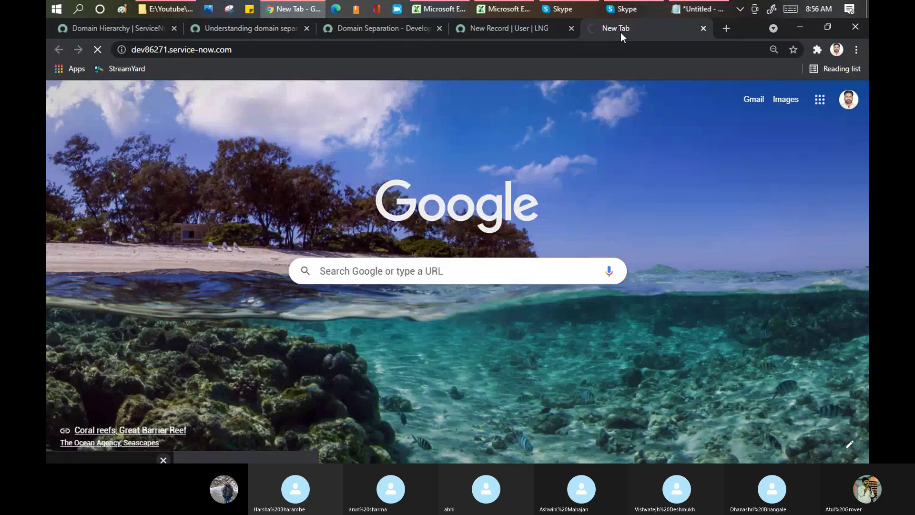
click(496, 28)
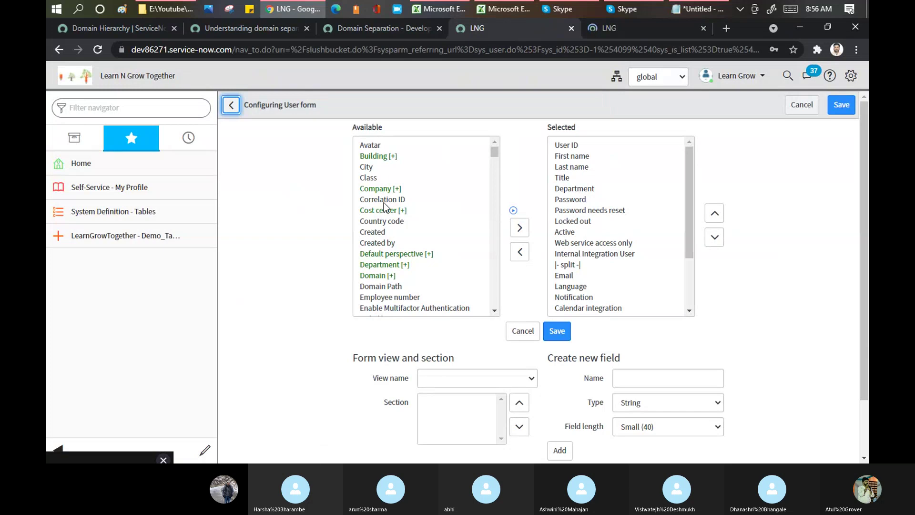
Add the Company field to the selected fields of the User form.
click(383, 189)
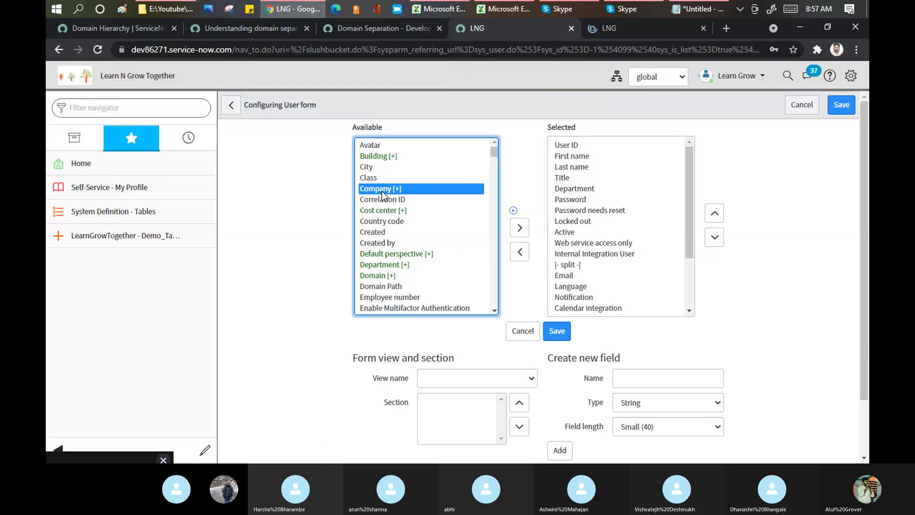
click(518, 227)
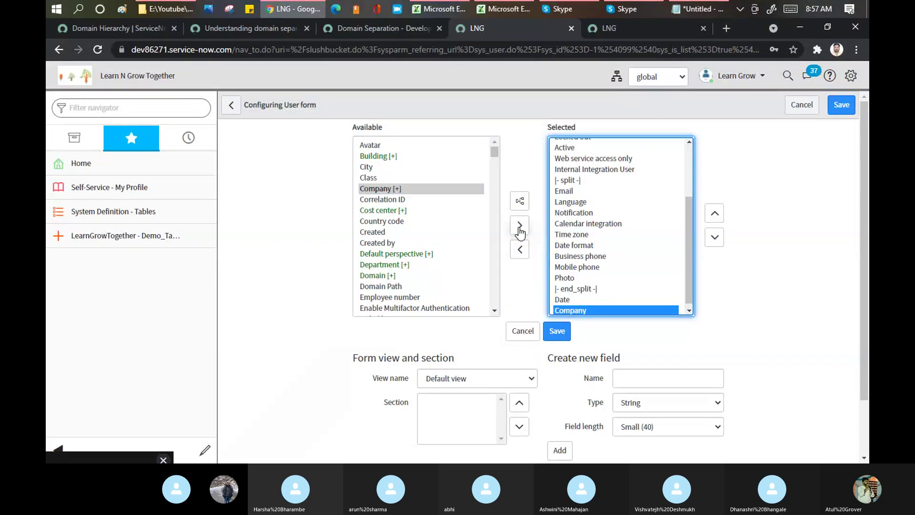
Move the Company field directly below Last name in the User form and save the layout.
click(587, 309)
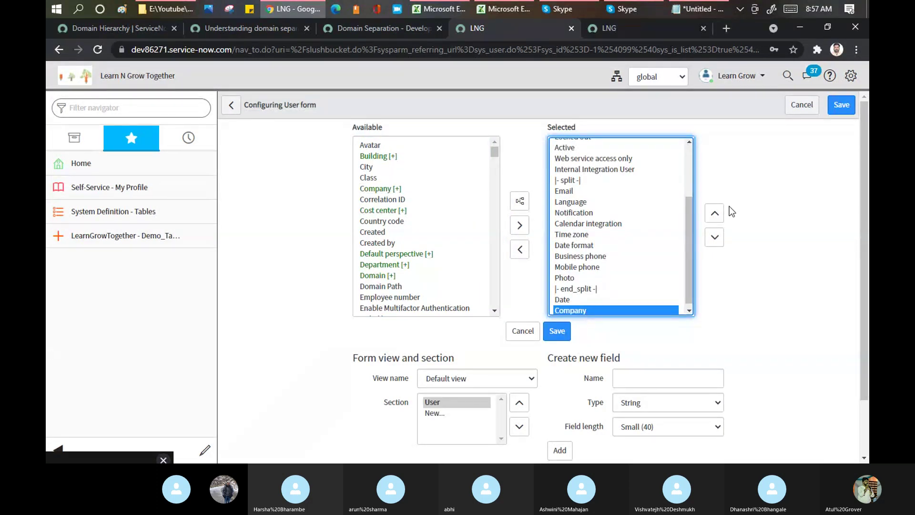
click(714, 213)
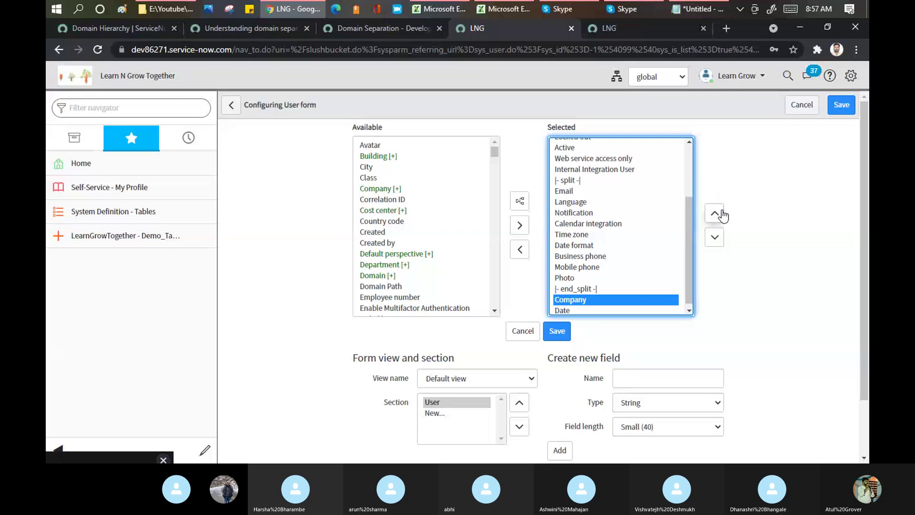
click(714, 214)
click(714, 213)
click(714, 213)
click(714, 213)
click(715, 213)
click(714, 214)
click(714, 214)
click(714, 213)
click(715, 213)
click(715, 213)
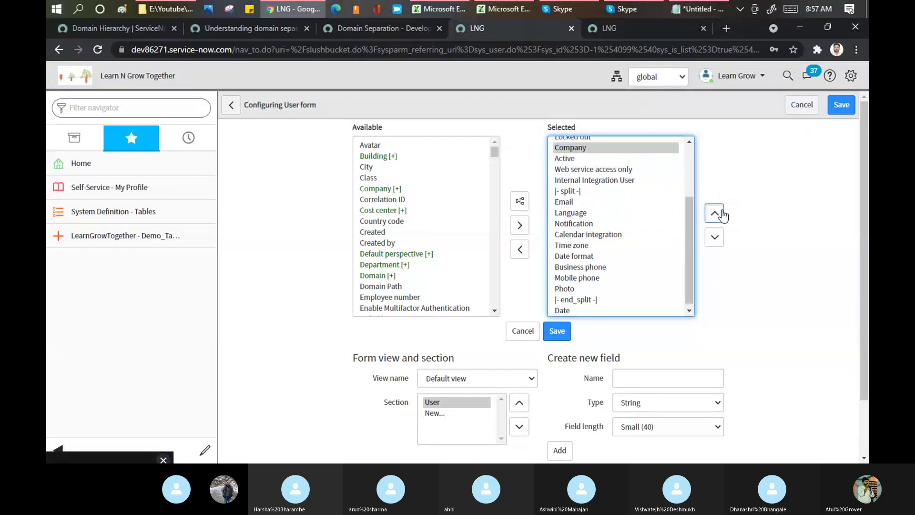
drag(687, 236, 684, 178)
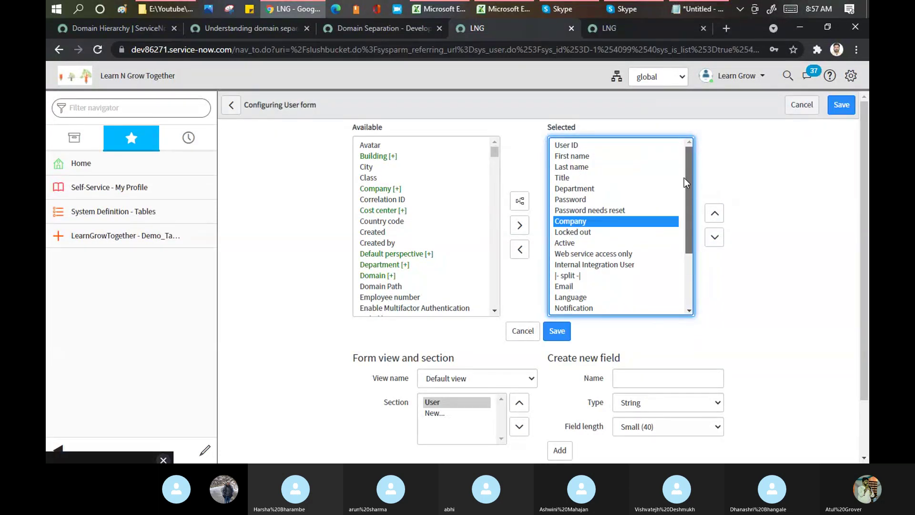
click(713, 218)
click(713, 218)
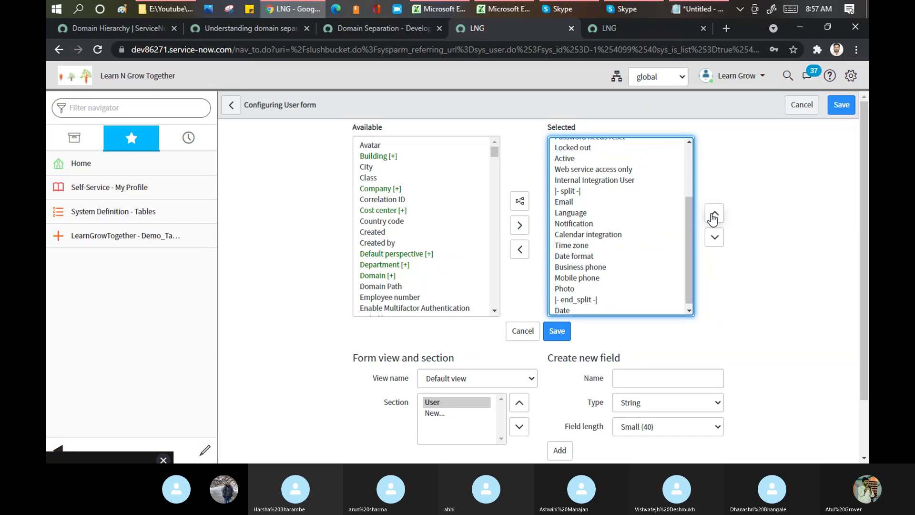
drag(688, 212, 687, 162)
click(555, 332)
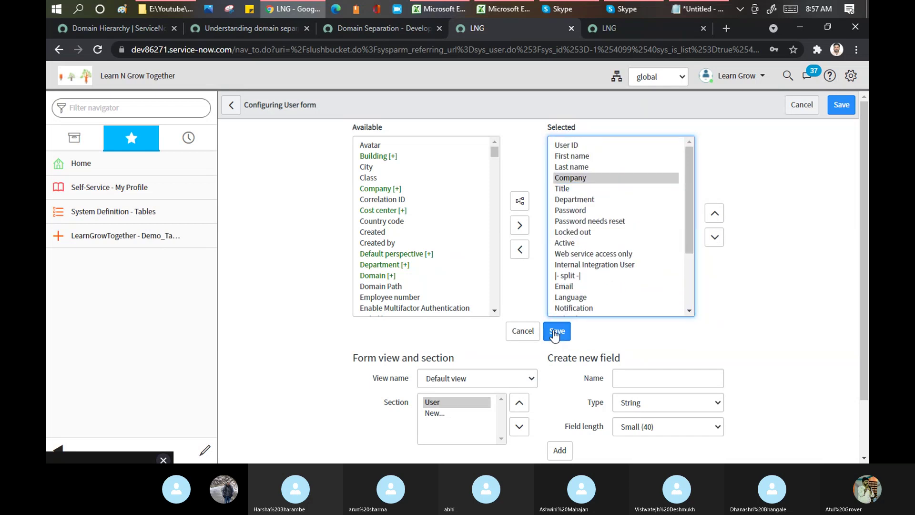
Filter the navigator for "domain" in the second instance tab, open the Domains list and view the domain picker's options.
click(620, 28)
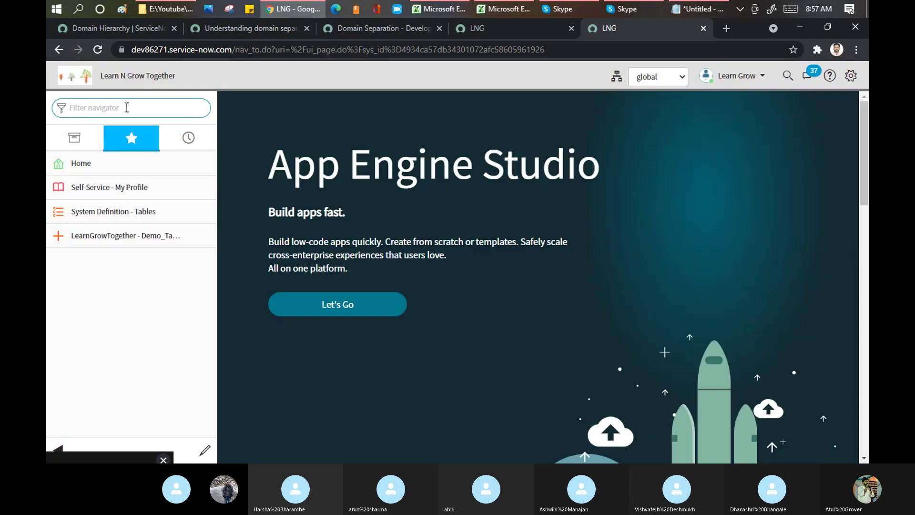
text(domain)
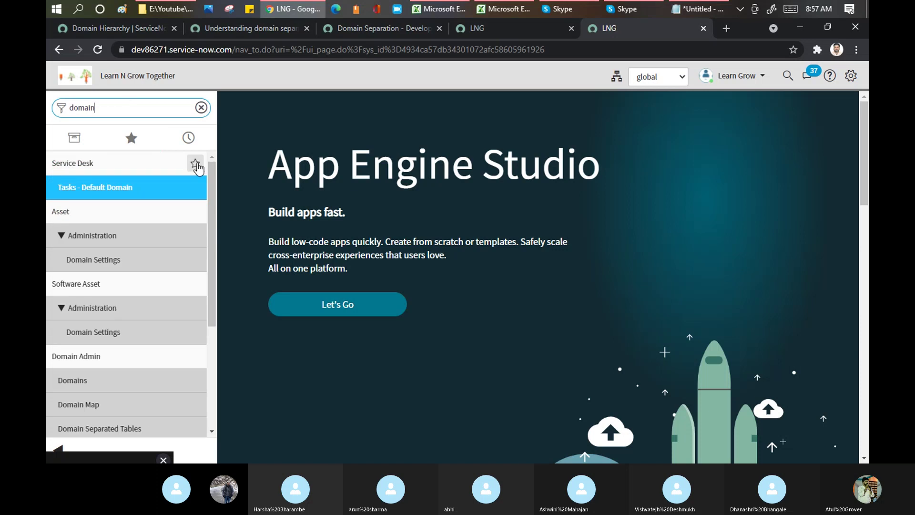
scroll(215, 260, down, 3)
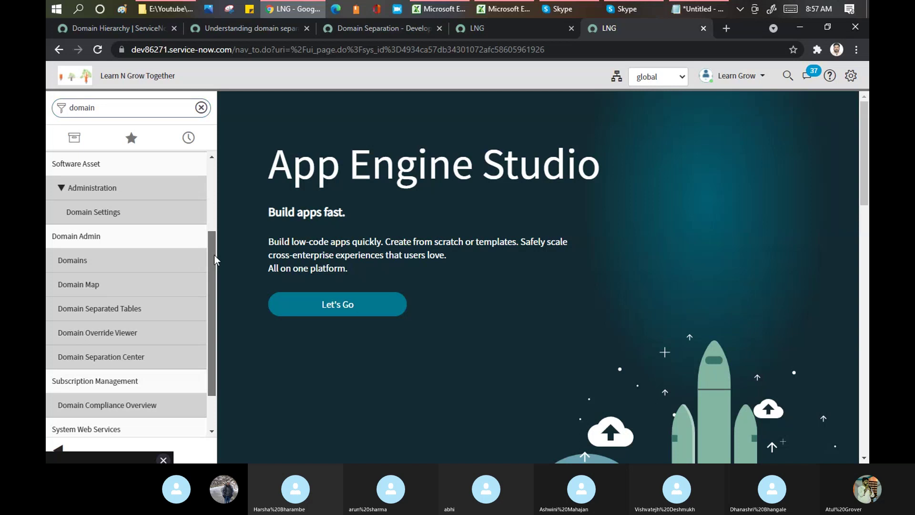
scroll(215, 260, down, 1)
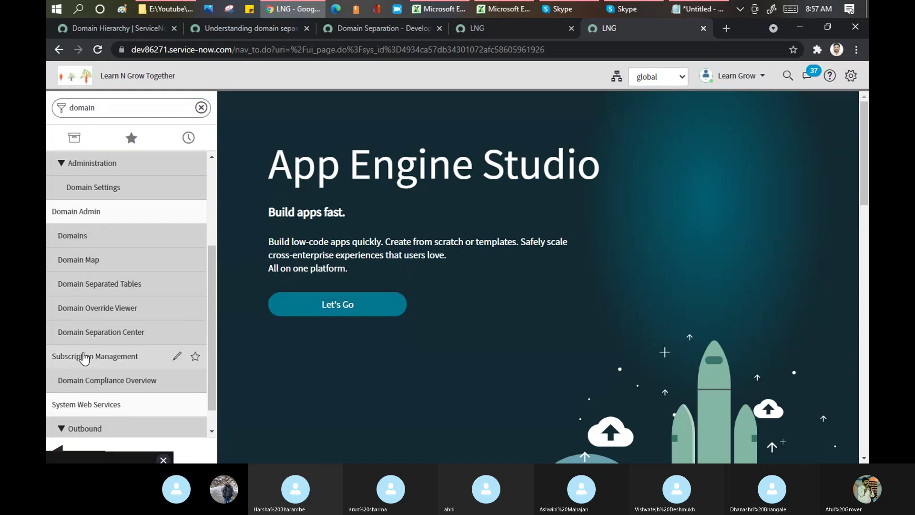
click(71, 238)
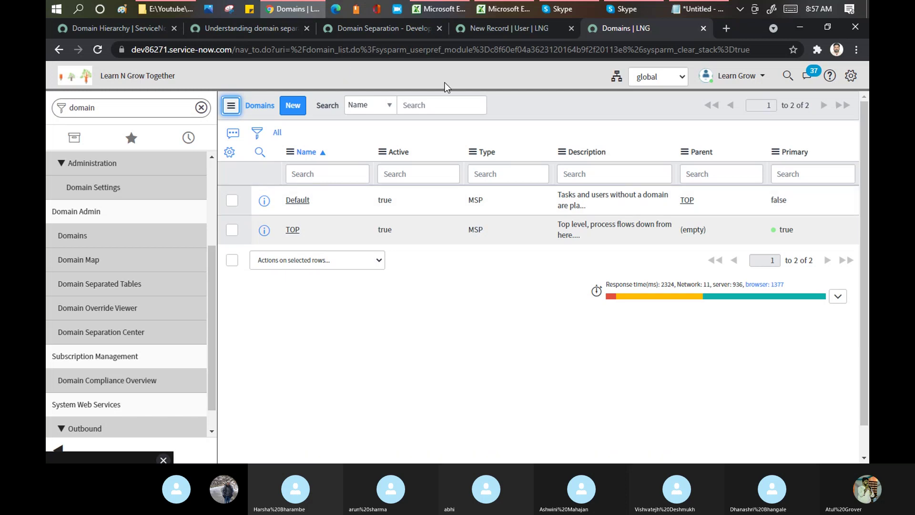
click(668, 79)
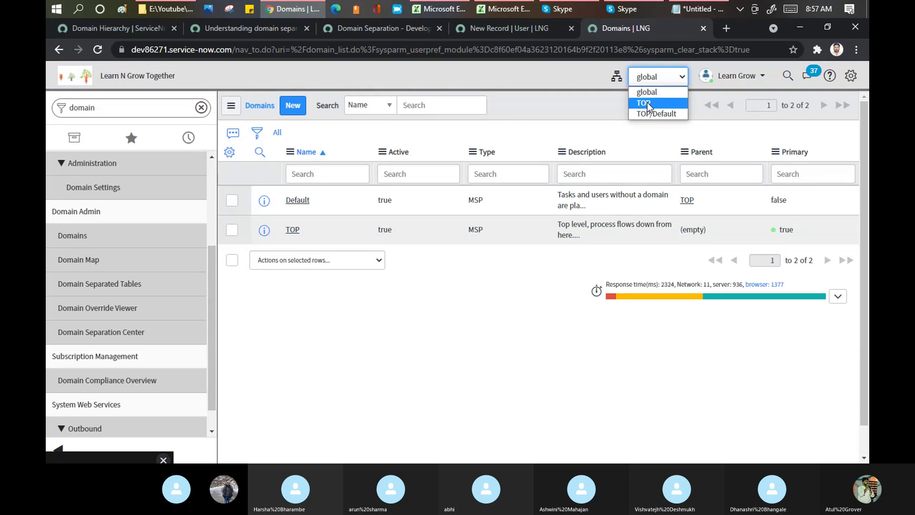
click(300, 115)
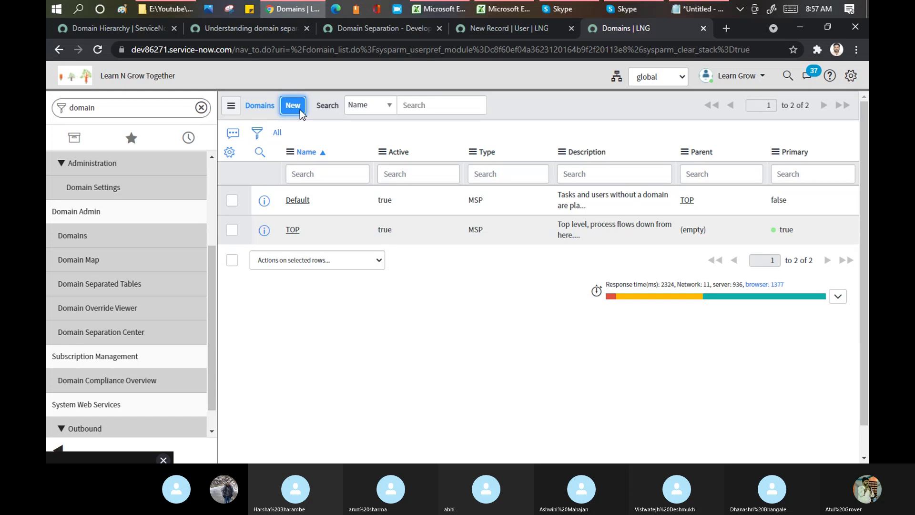
Create a domain record named LearnGrow with TOP as its parent and save it.
click(292, 105)
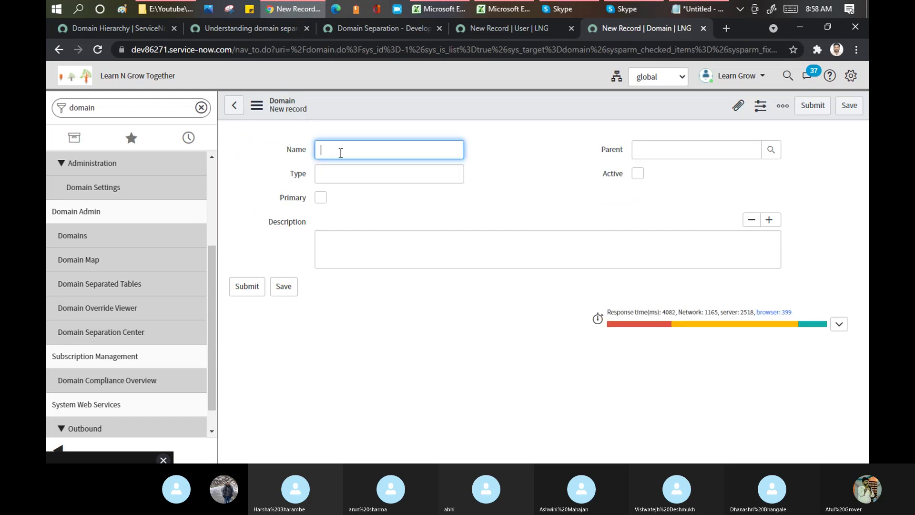
text(LearnGrow)
click(357, 176)
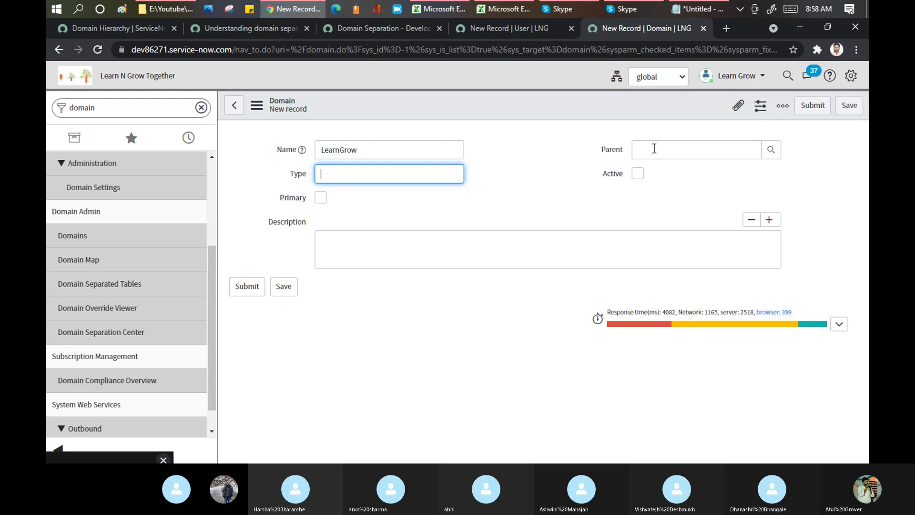
click(603, 154)
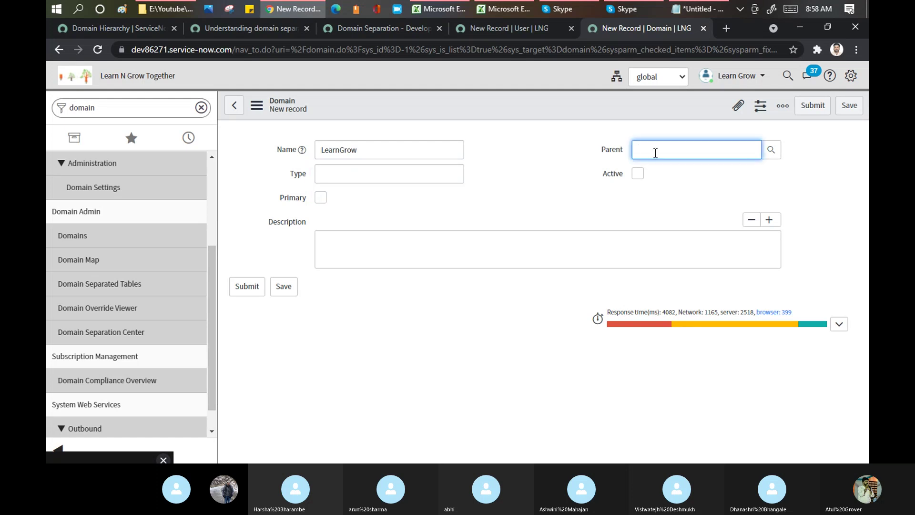
text(Top)
click(648, 165)
click(848, 106)
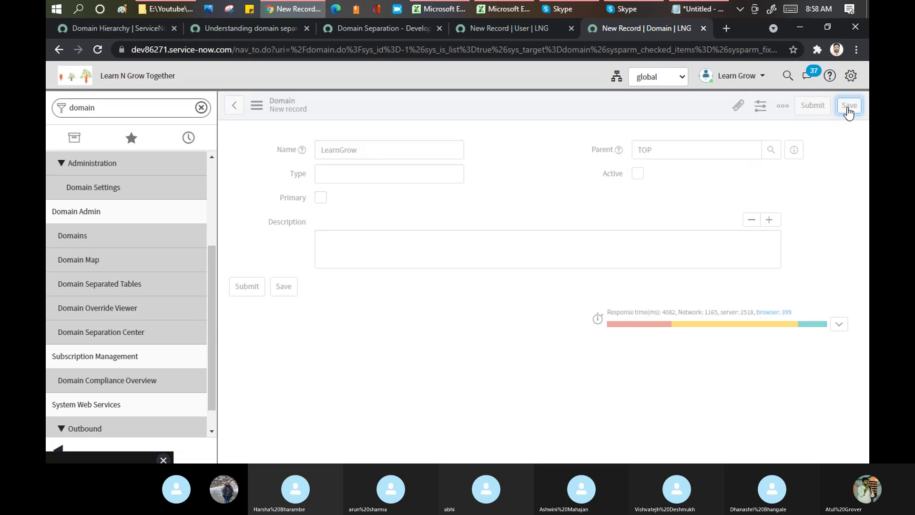
View the domain picker's options from the saved LearnGrow record and reload the page.
click(683, 81)
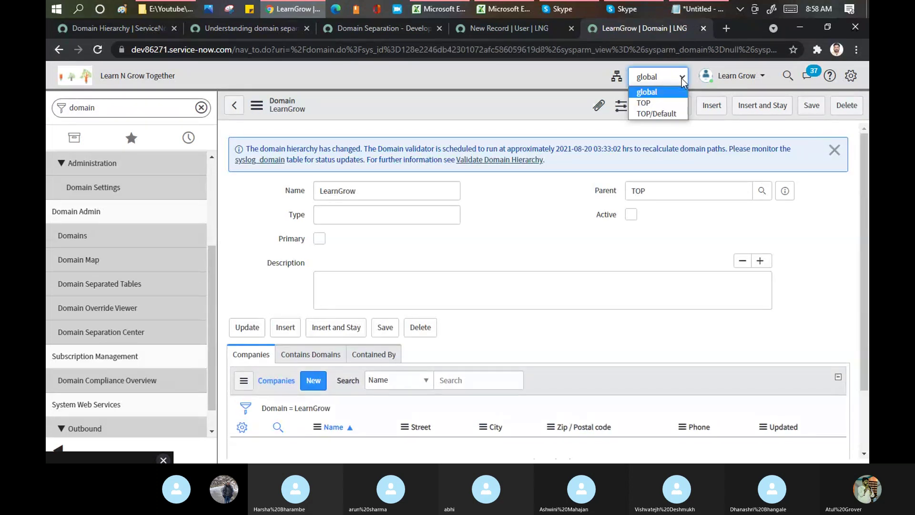
click(517, 105)
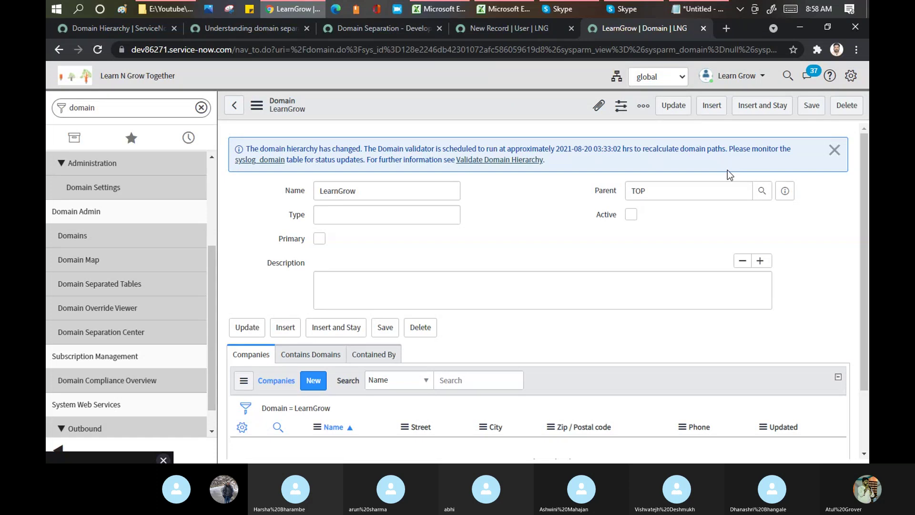
click(684, 76)
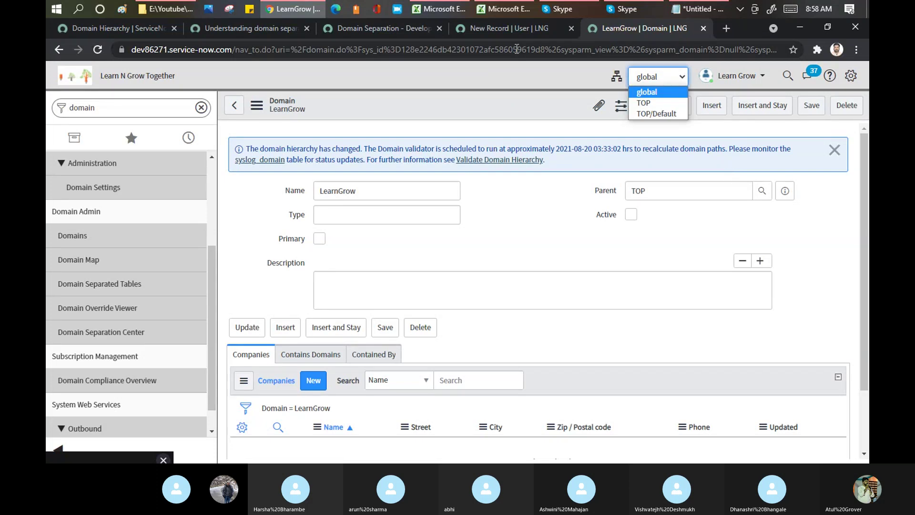
click(516, 50)
key(Return)
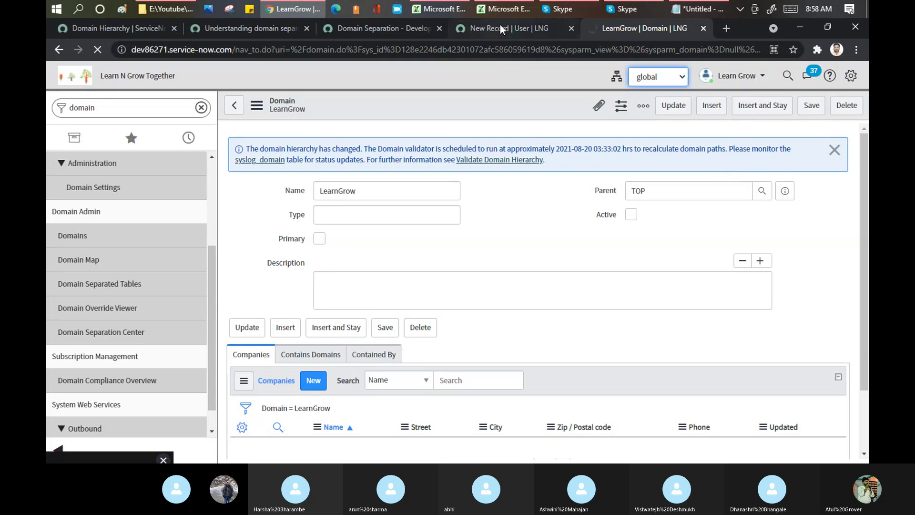
Return to the new User record in the other browser tab and open its form layout configuration.
click(499, 29)
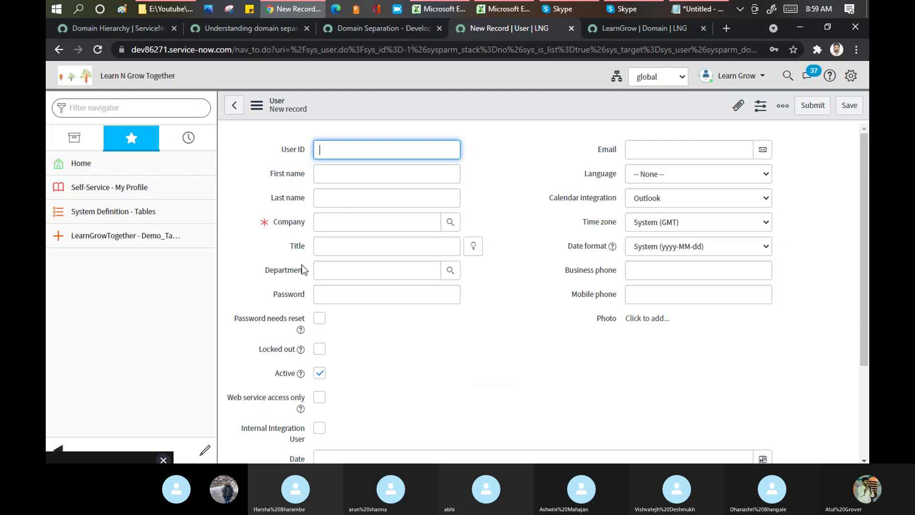
right_click(402, 104)
mouse_move(445, 132)
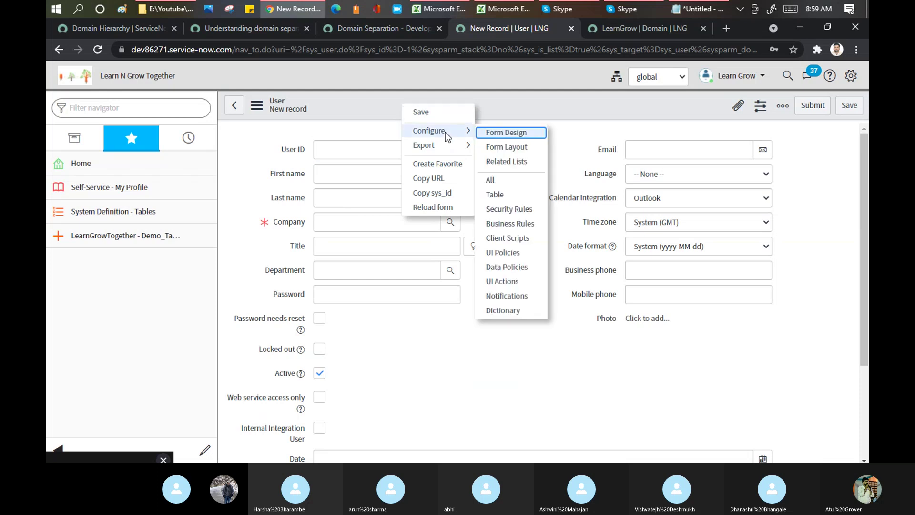
click(502, 150)
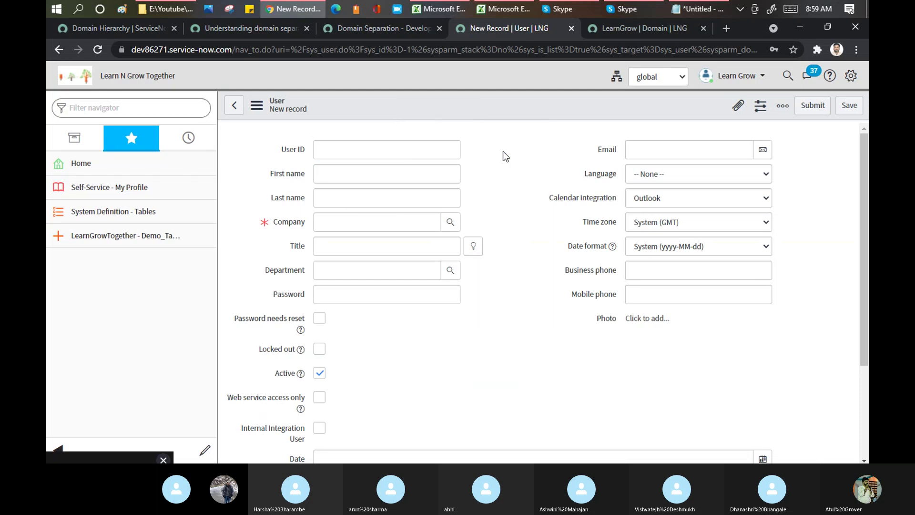
Go back to the reloaded LearnGrow domain record and check the domain picker's options again.
click(644, 28)
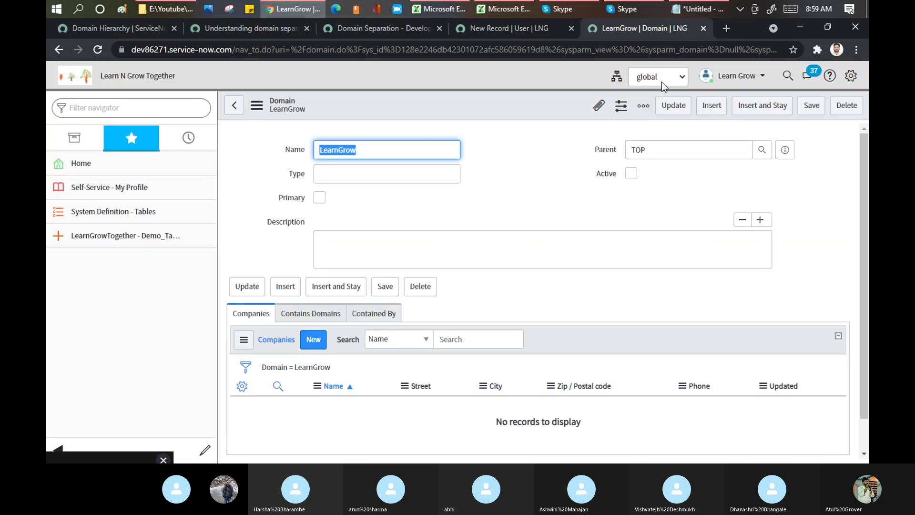
click(661, 82)
click(662, 82)
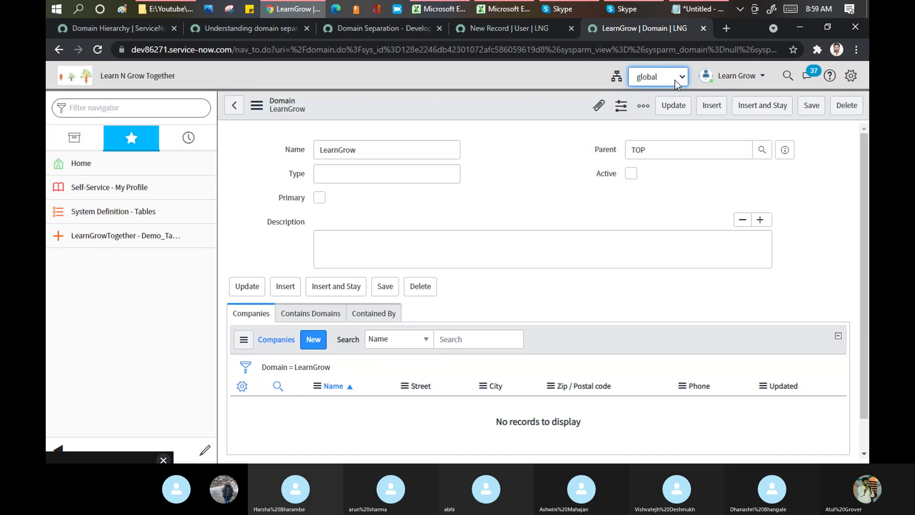
click(675, 81)
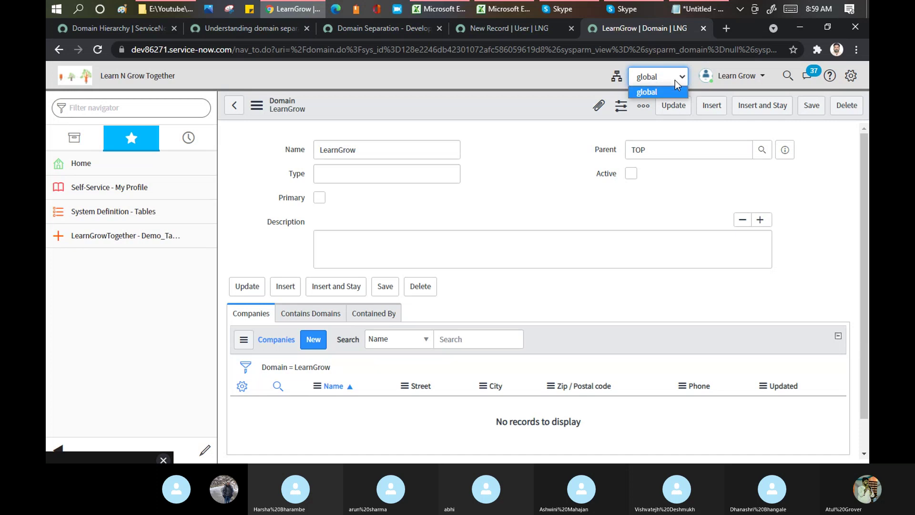
click(504, 118)
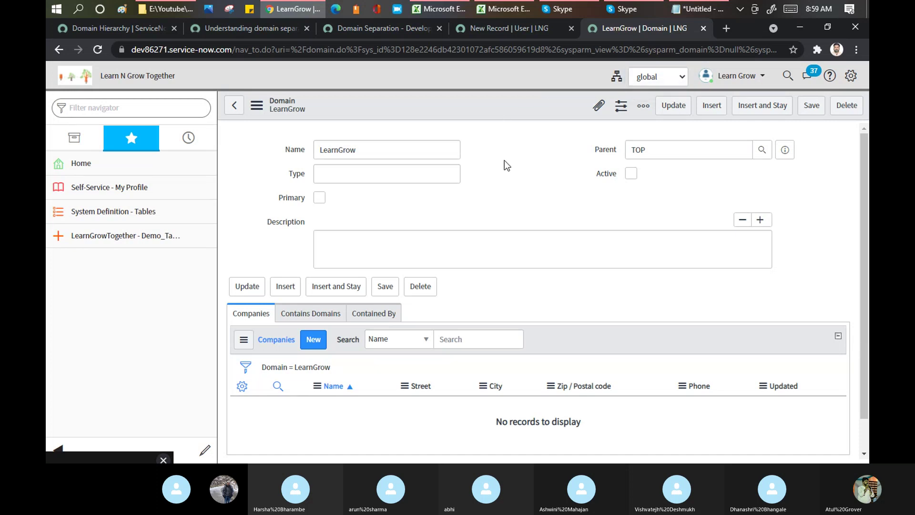
click(667, 82)
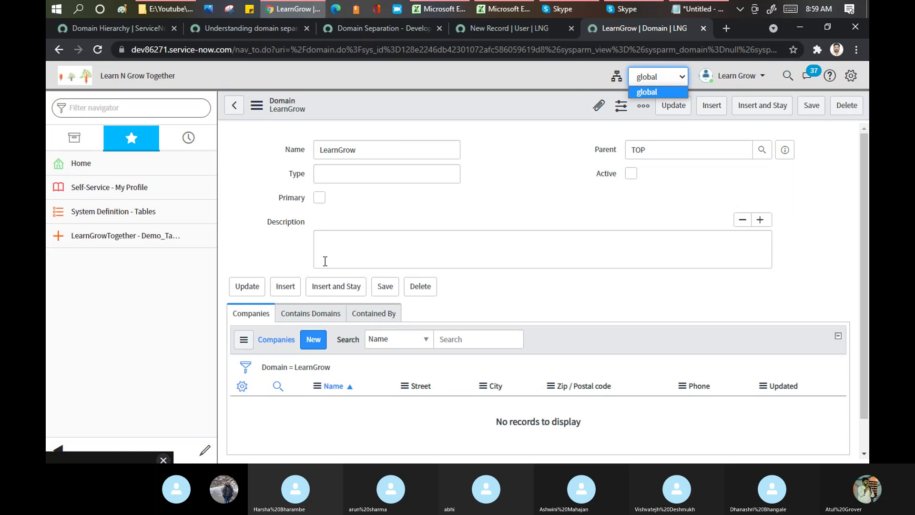
Start a new company record from the LearnGrow domain's Companies list, checking both browser tabs while they load.
click(310, 345)
click(310, 345)
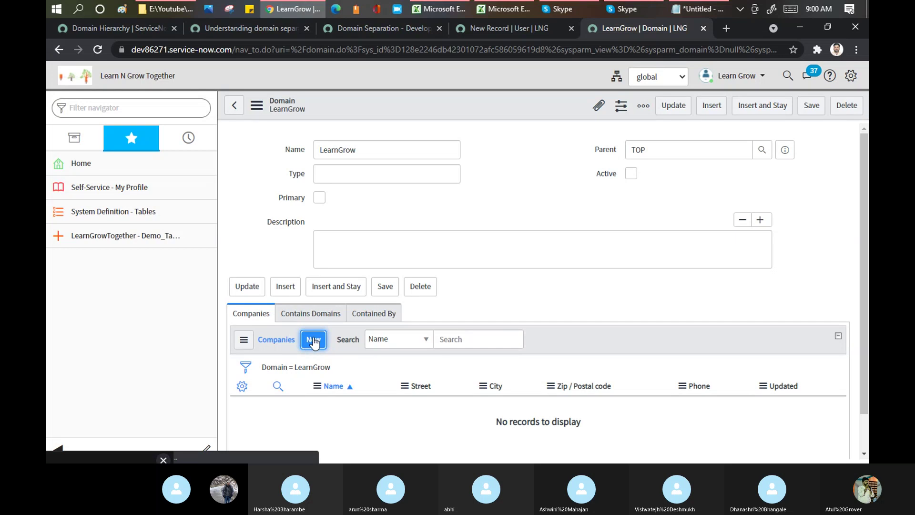
click(512, 28)
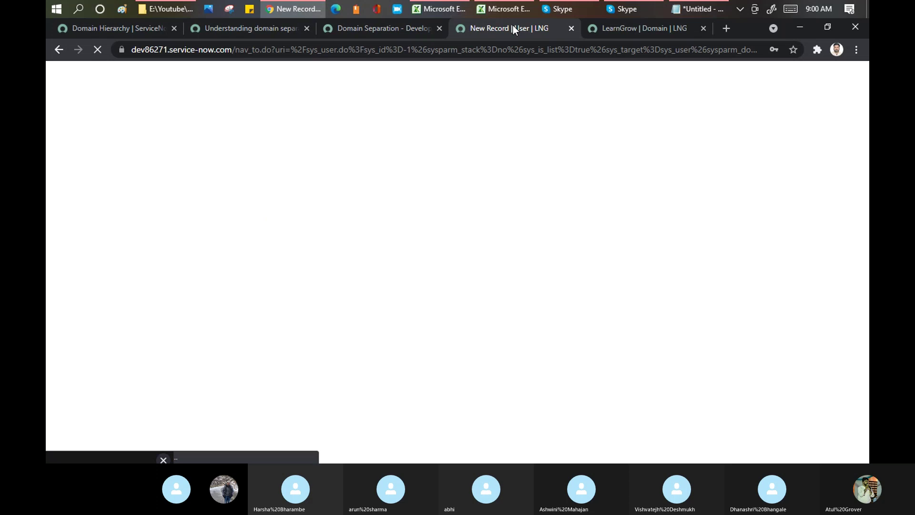
key(ctrl+Tab)
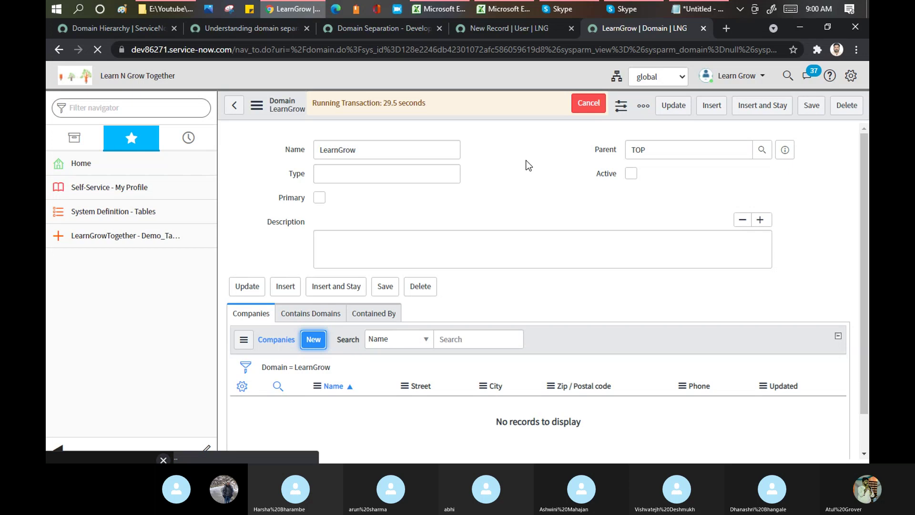
click(522, 27)
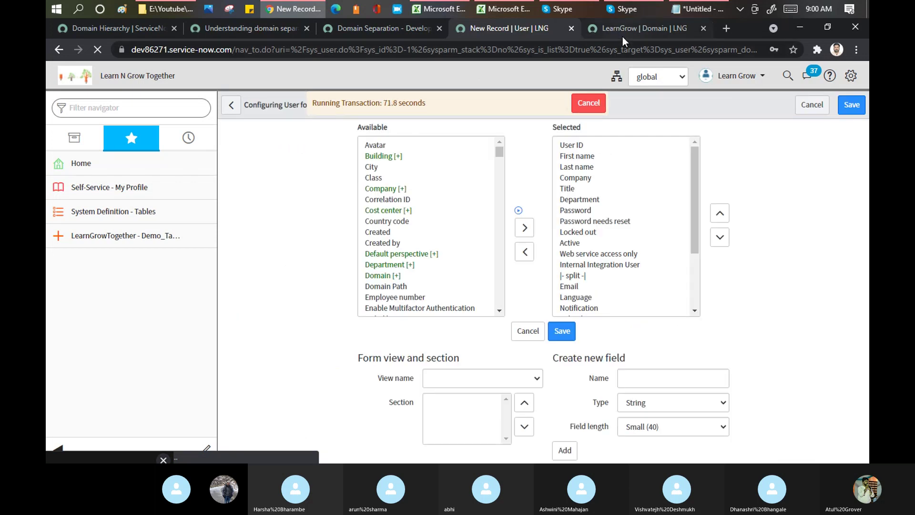
click(636, 30)
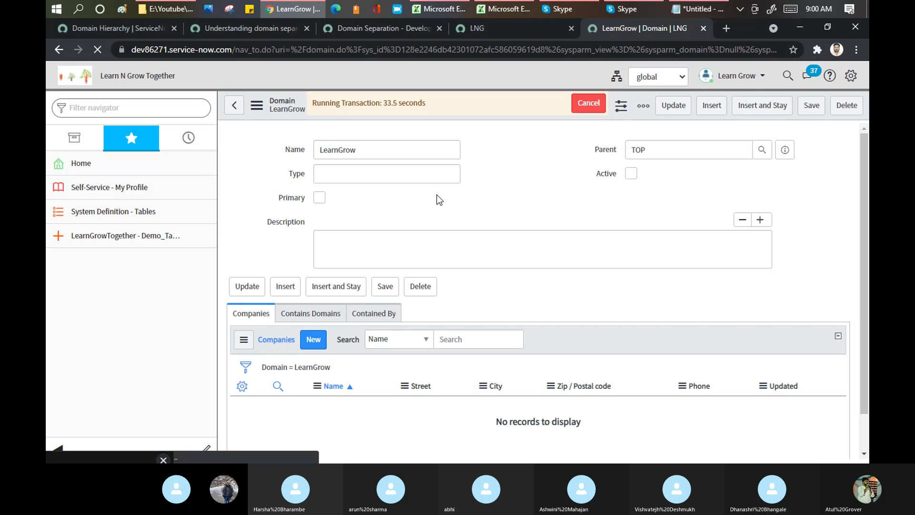
Add the Domain, Domain Path and Managed domain fields to the selected fields of the User form.
click(519, 23)
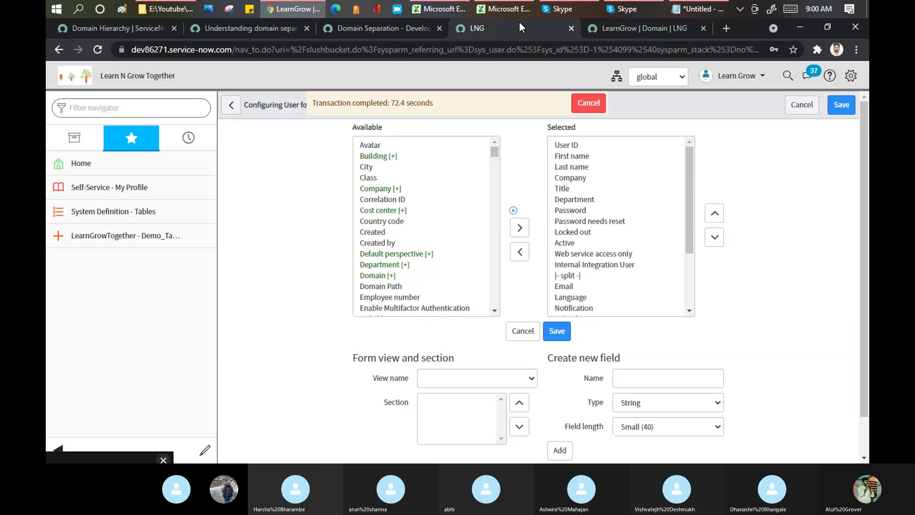
click(372, 277)
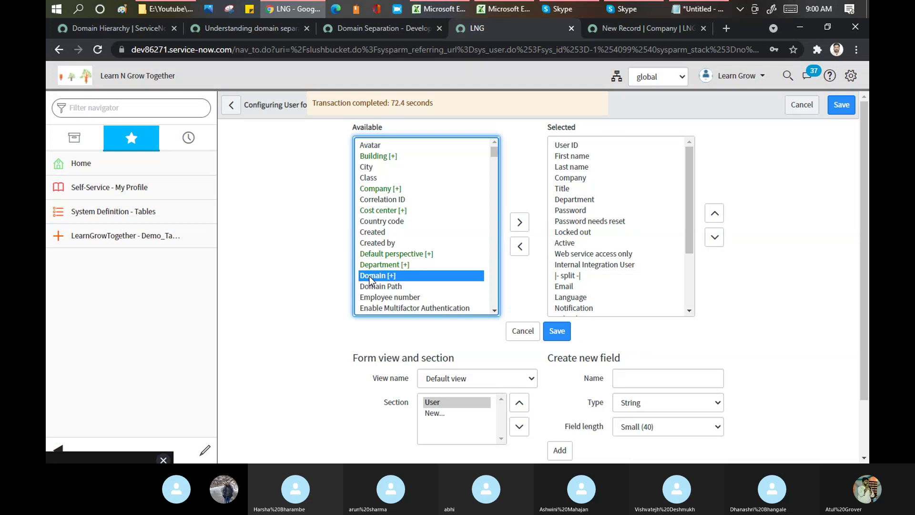
ctrl+click(374, 286)
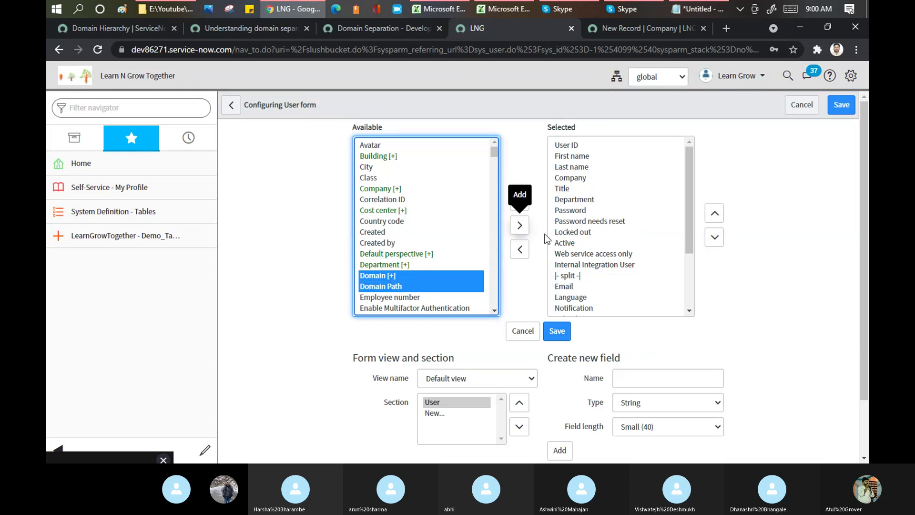
click(520, 225)
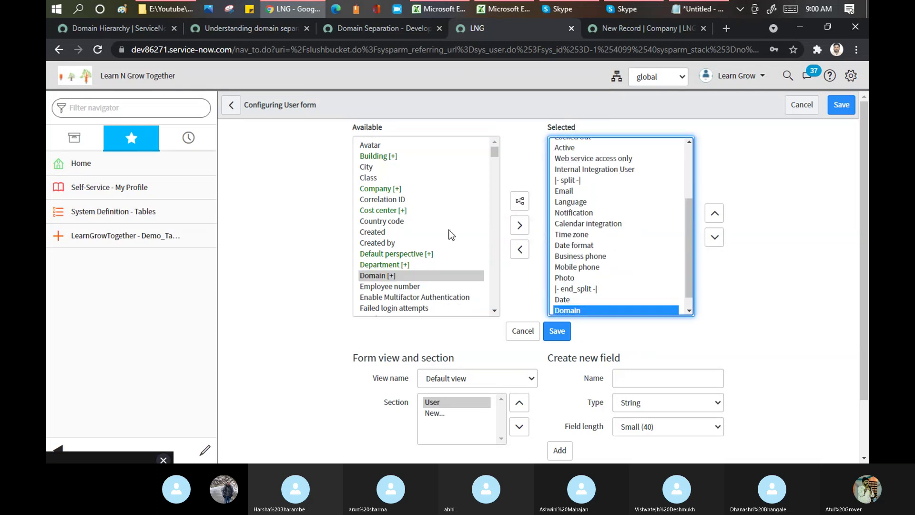
click(379, 232)
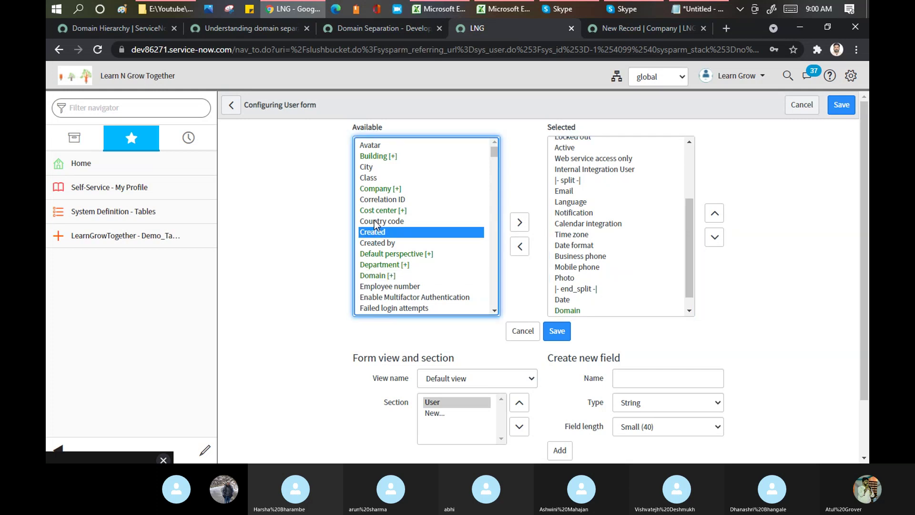
key(m)
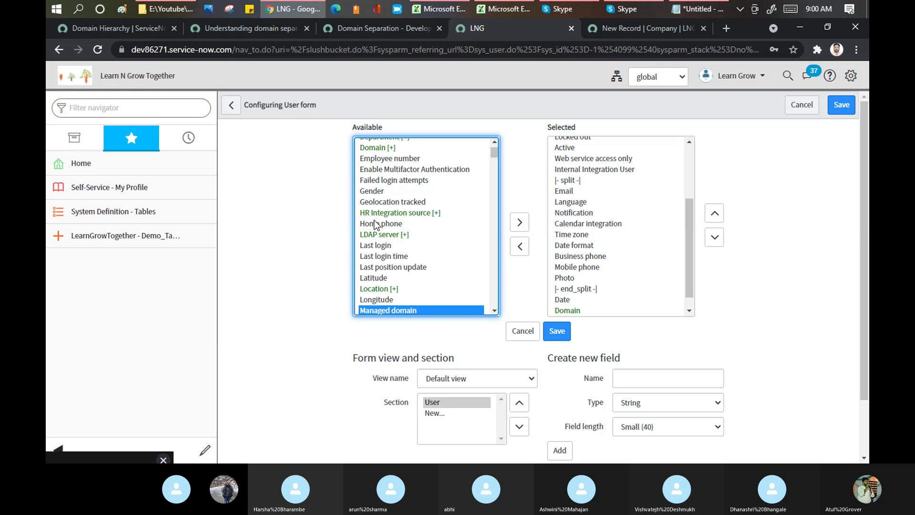
click(519, 222)
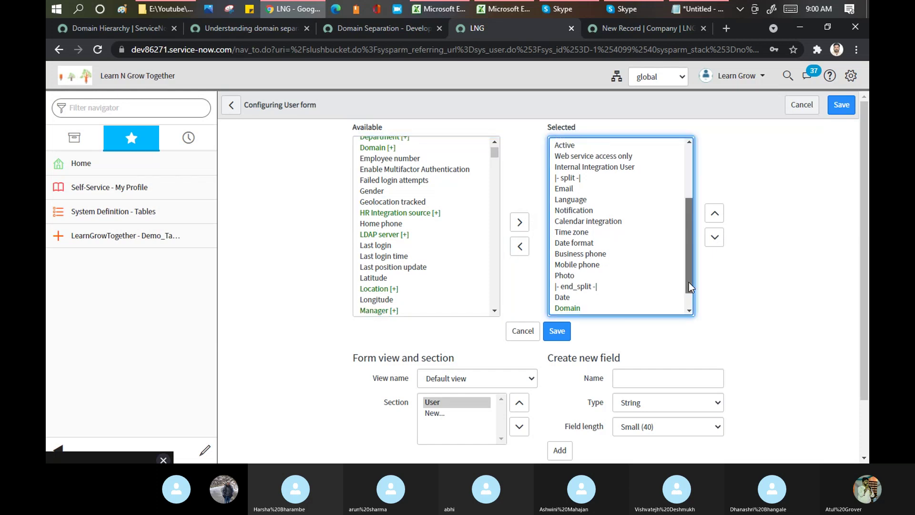
Move the Domain, Domain Path and Managed domain fields up to directly below Department in the User form layout and save it.
drag(688, 286, 688, 301)
click(571, 286)
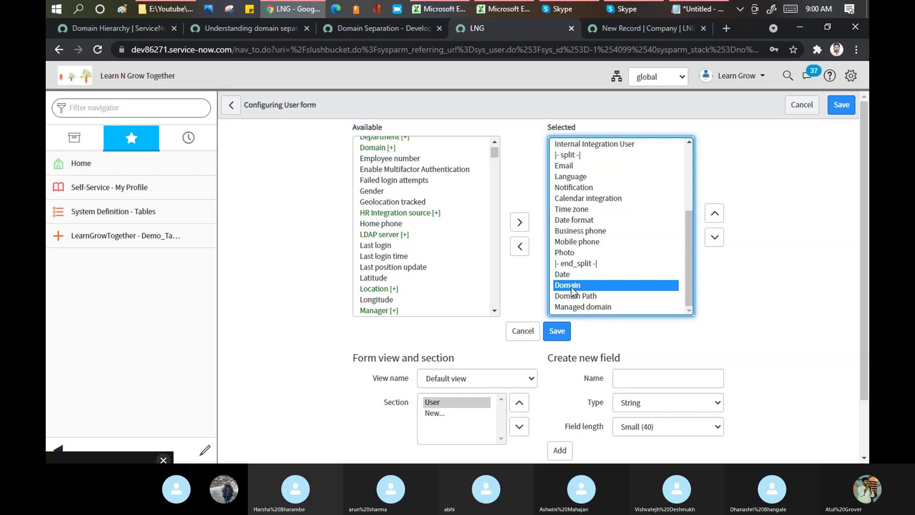
key(shift+Down)
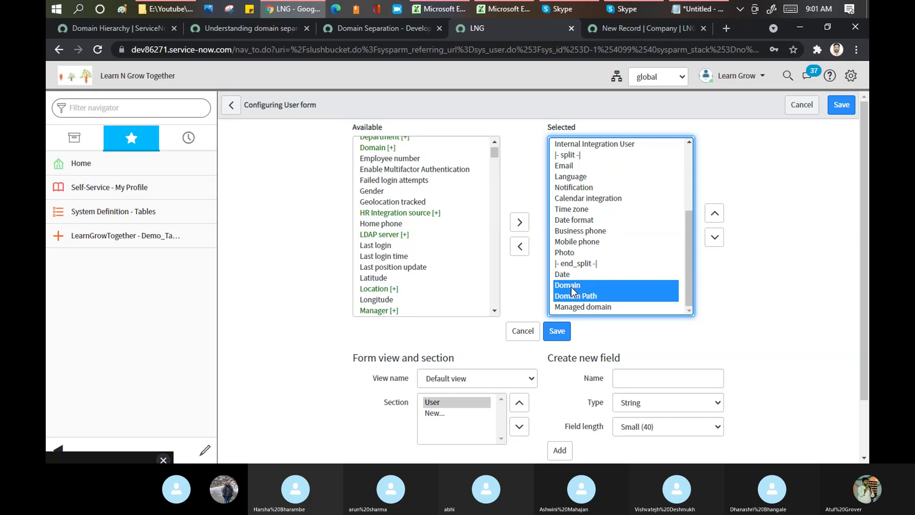
key(shift+Down)
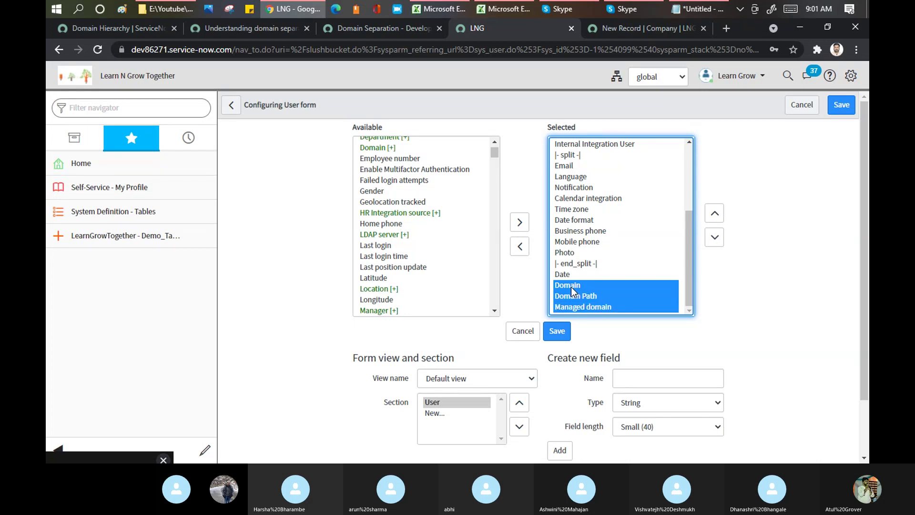
click(716, 214)
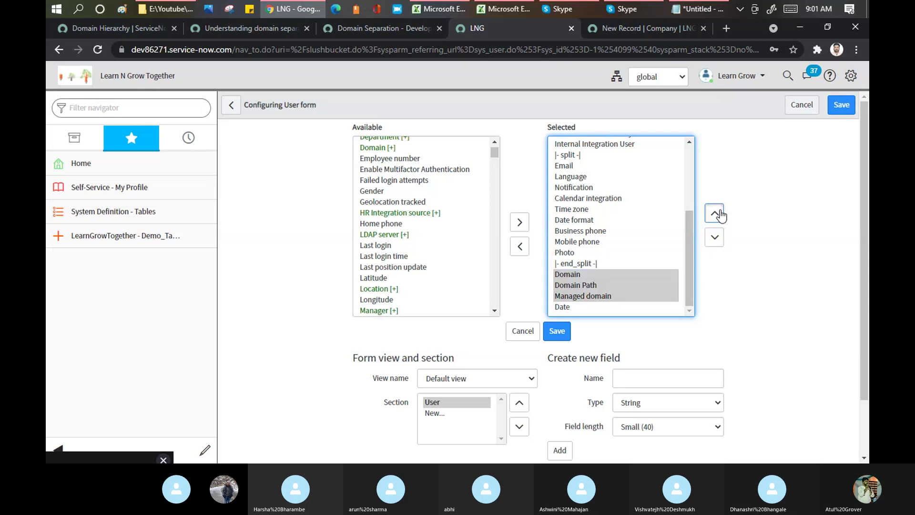
click(716, 214)
click(716, 214)
click(716, 214)
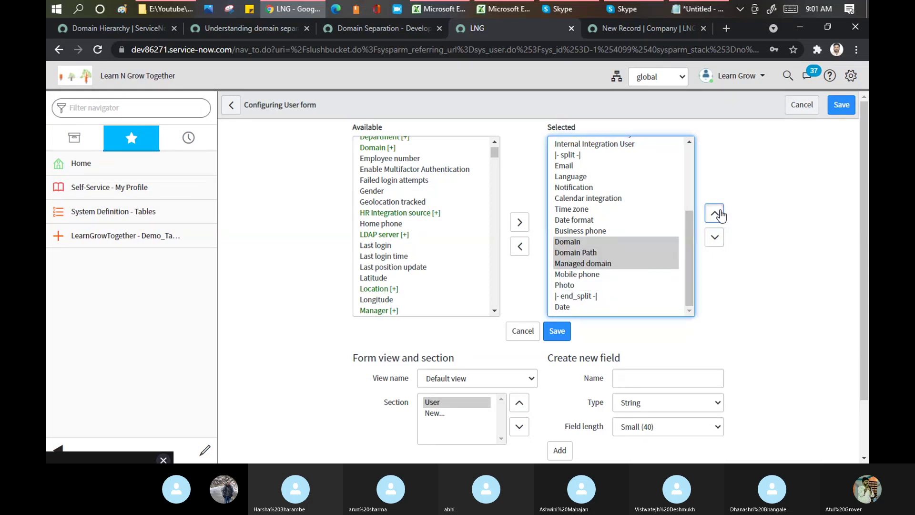
click(716, 214)
click(716, 214)
click(715, 214)
click(715, 214)
click(716, 214)
click(715, 214)
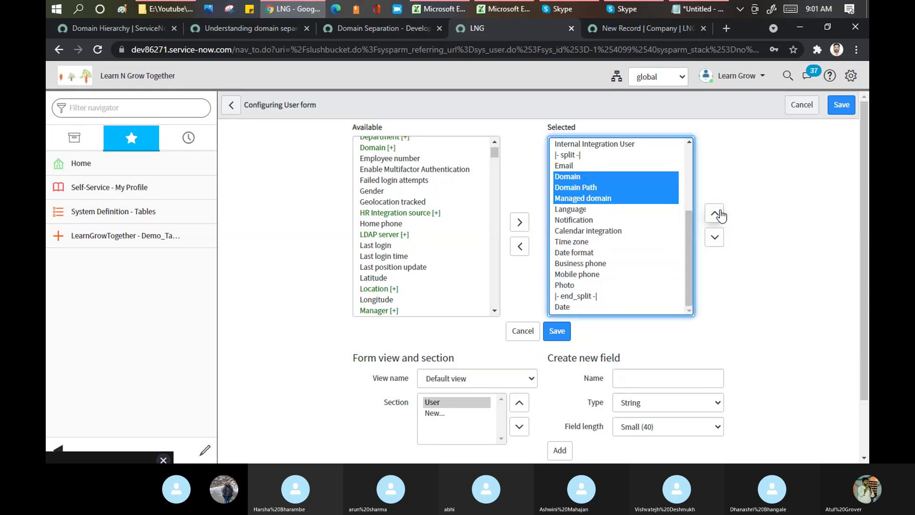
click(716, 214)
click(716, 214)
click(716, 214)
click(715, 214)
drag(688, 239, 688, 176)
click(715, 214)
click(715, 214)
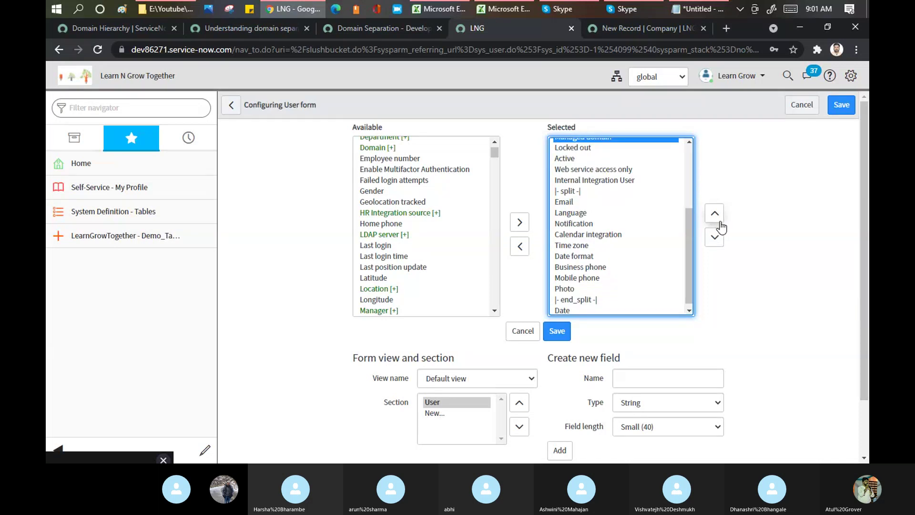
drag(688, 223, 689, 162)
click(715, 213)
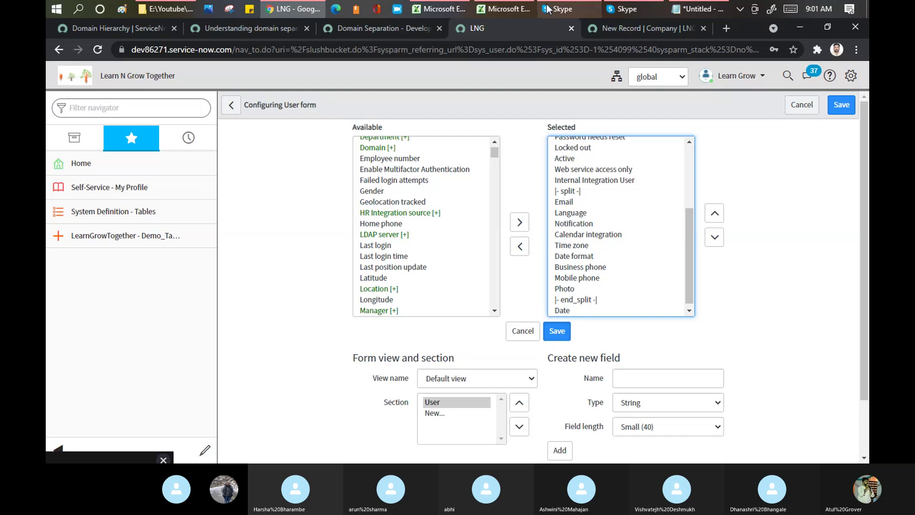
Name the new company LNG, compare its TOP/LearnGrow domain with the domain picker's options, and save the record.
click(622, 28)
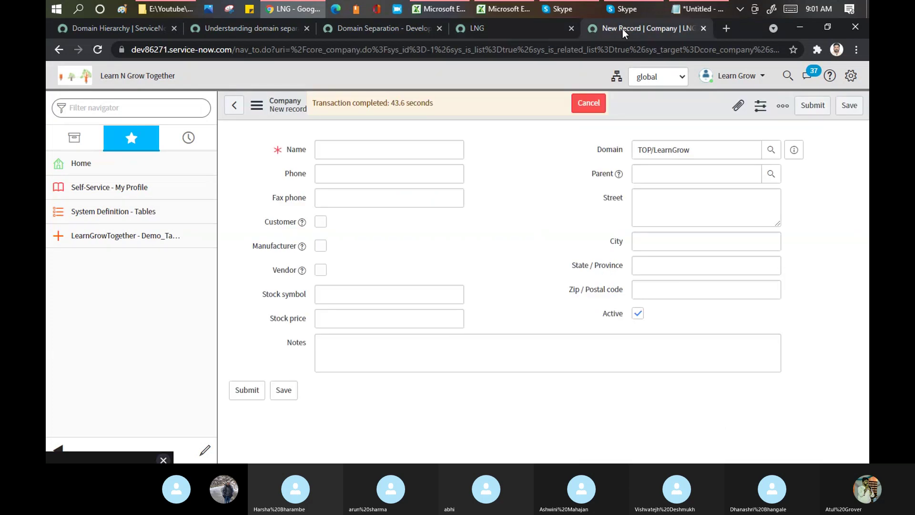
click(367, 153)
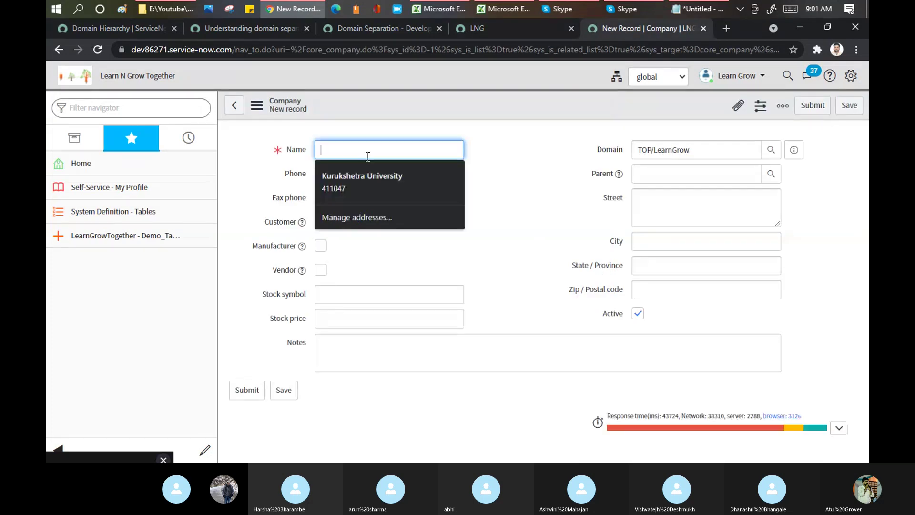
text(L)
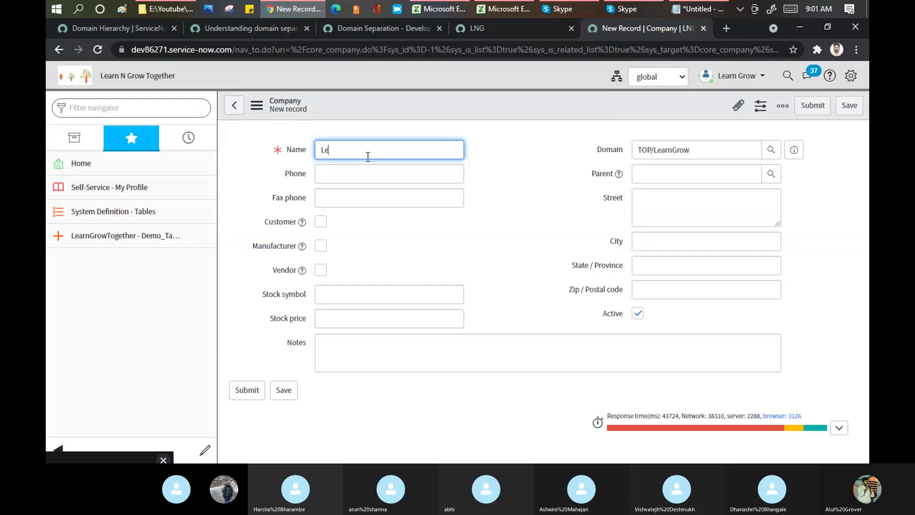
text(NG)
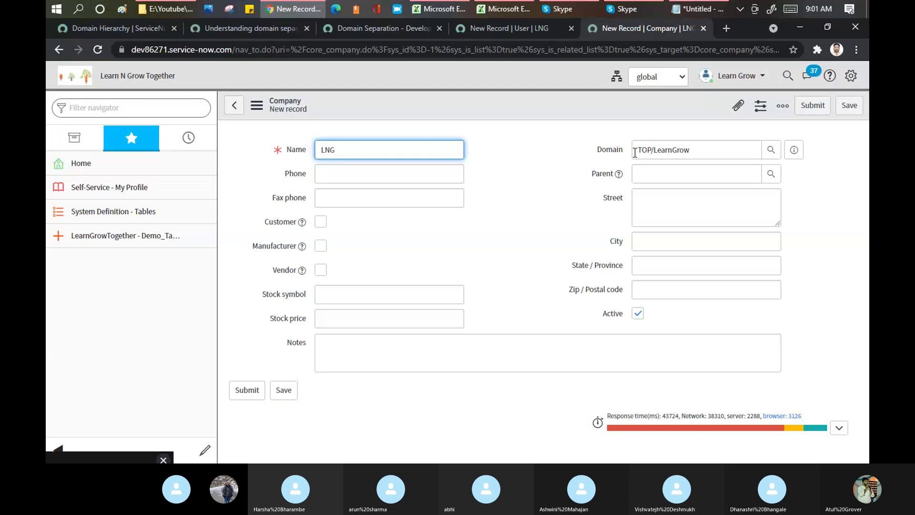
click(637, 152)
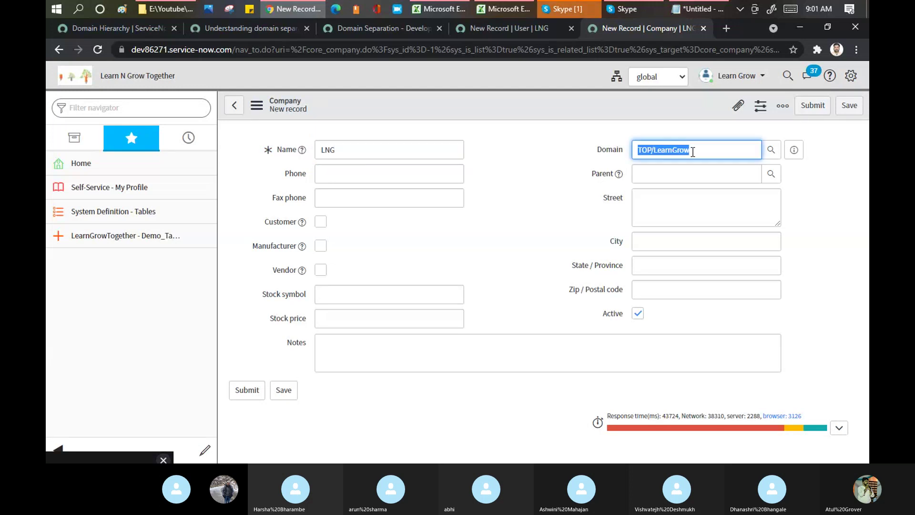
click(685, 81)
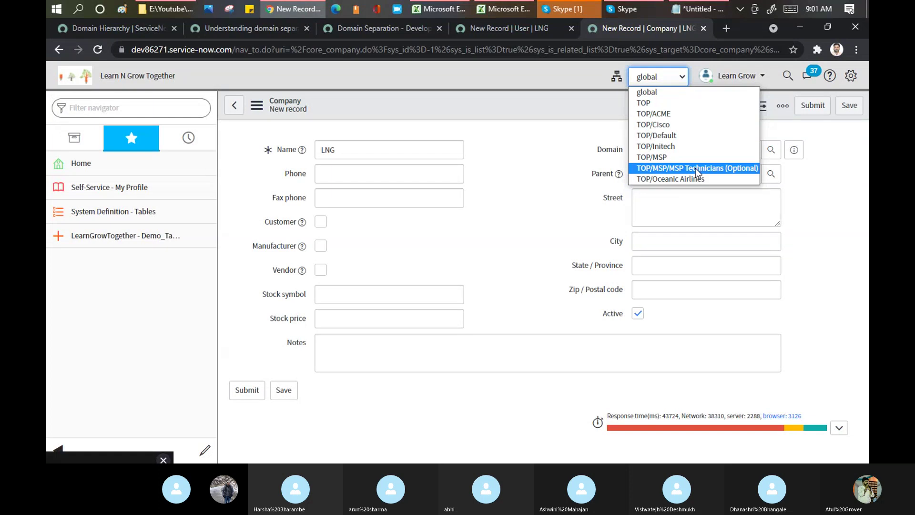
click(593, 159)
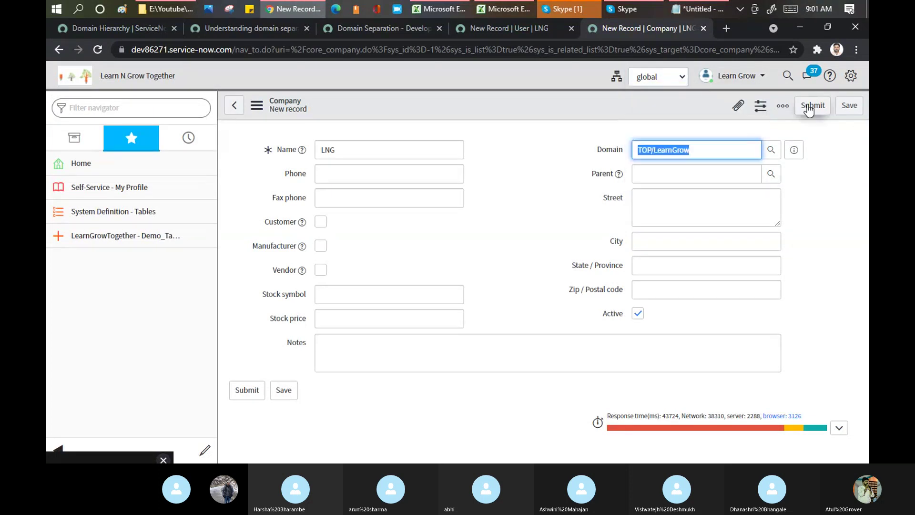
click(847, 105)
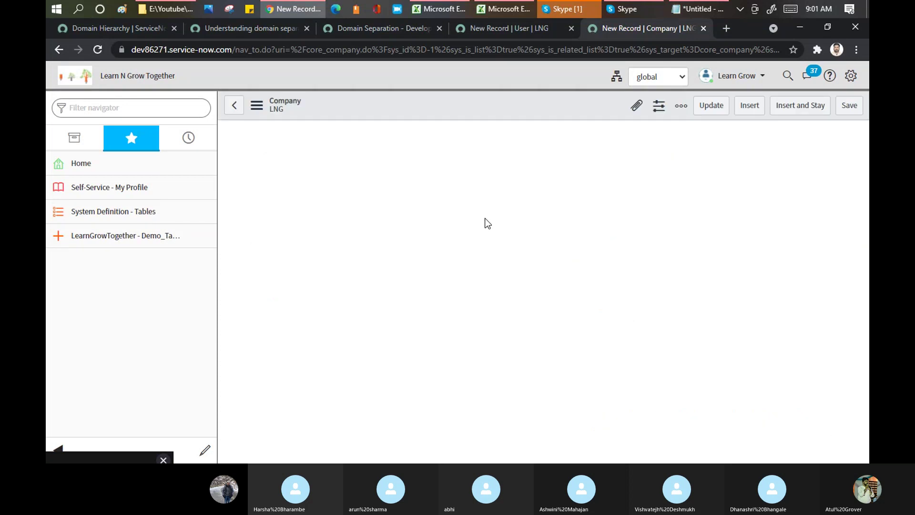
Fill in the new User record with user ID LNGLNG, first name LNG, last name LNG and company LNG.
click(484, 35)
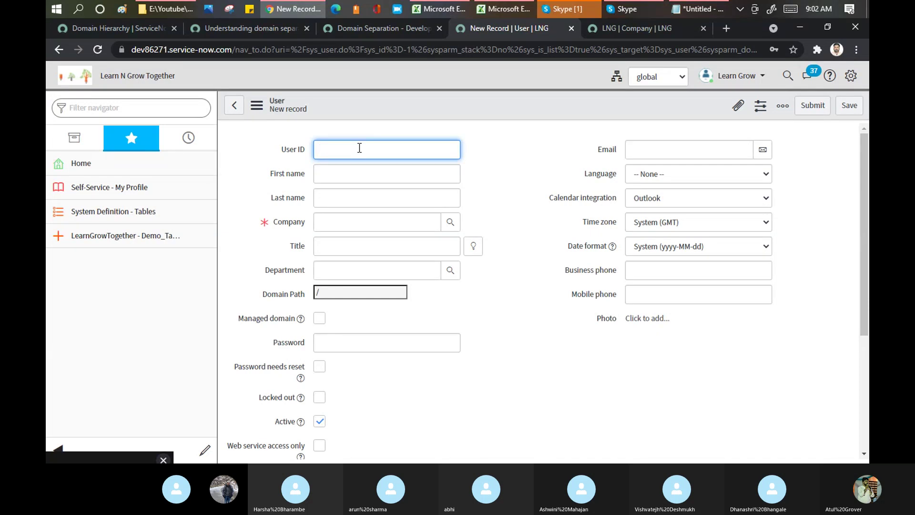
text(LNGLNG)
key(Tab)
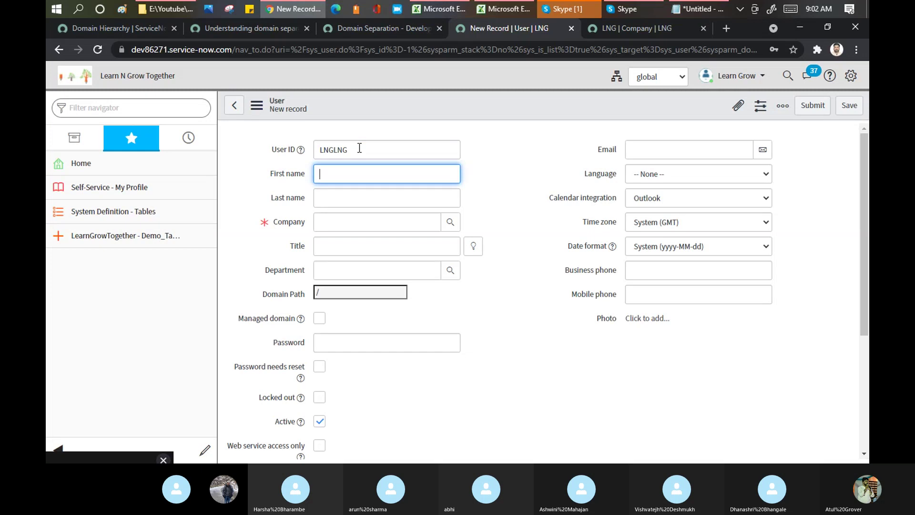
text(LNG)
key(Tab)
text(LNG)
click(354, 227)
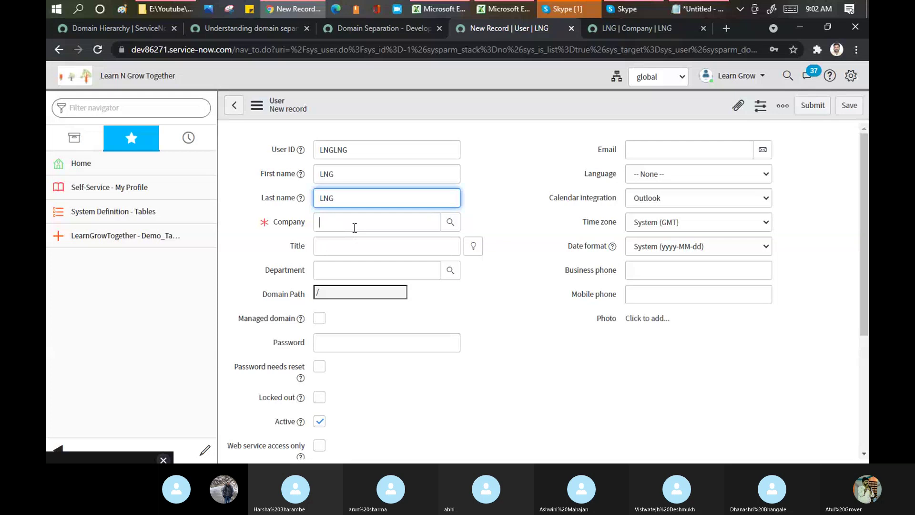
text(LNG)
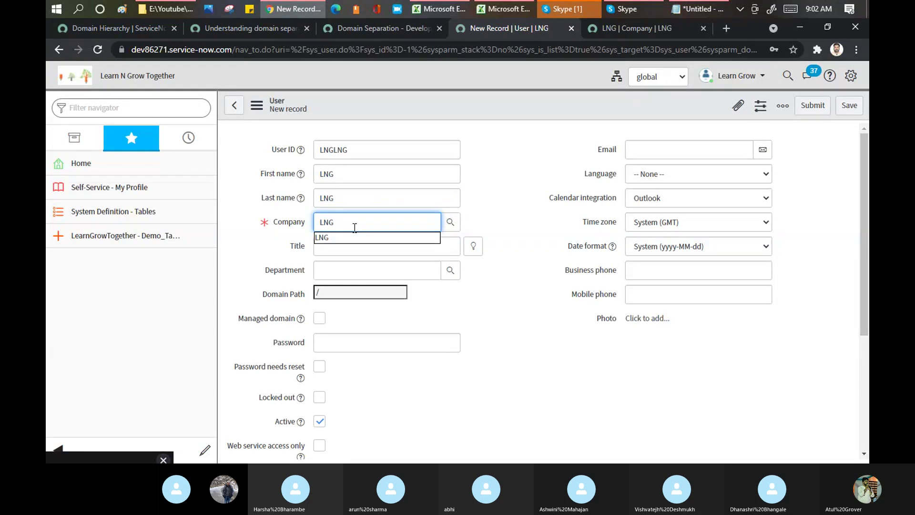
click(336, 239)
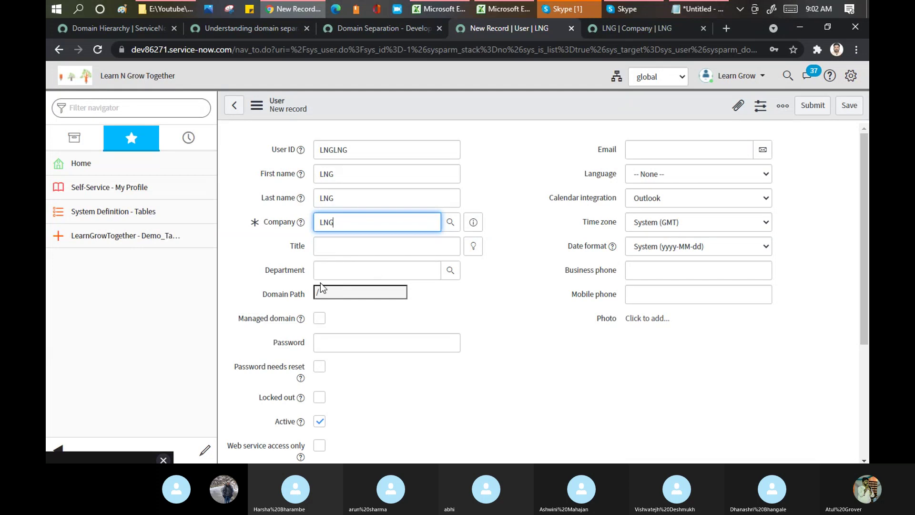
Mark the new user as Managed domain, set the Domain to TOP/LearnGrow and save the record.
click(320, 318)
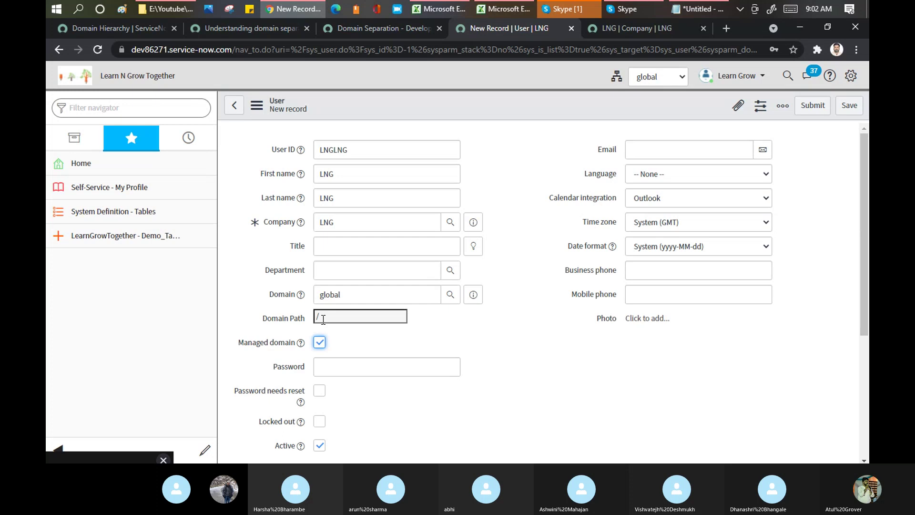
click(343, 295)
click(309, 301)
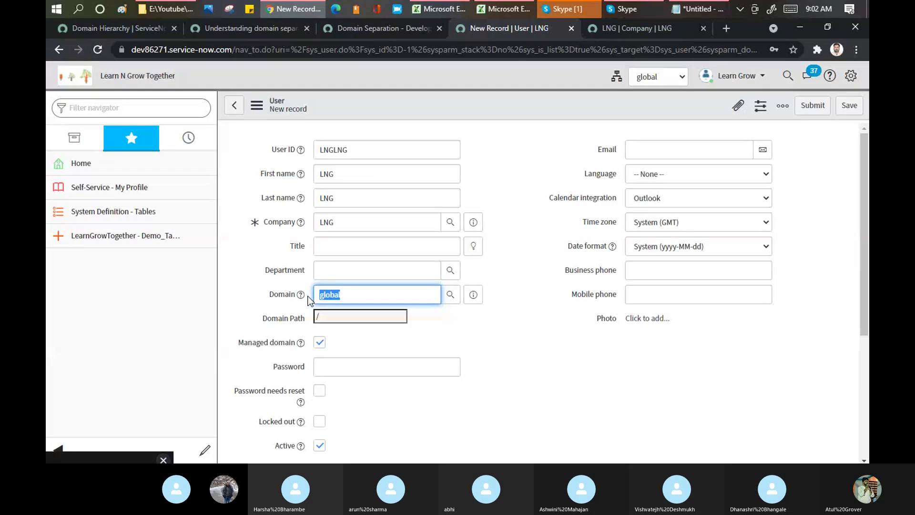
text(Lear)
click(349, 310)
drag(367, 298, 313, 296)
click(852, 107)
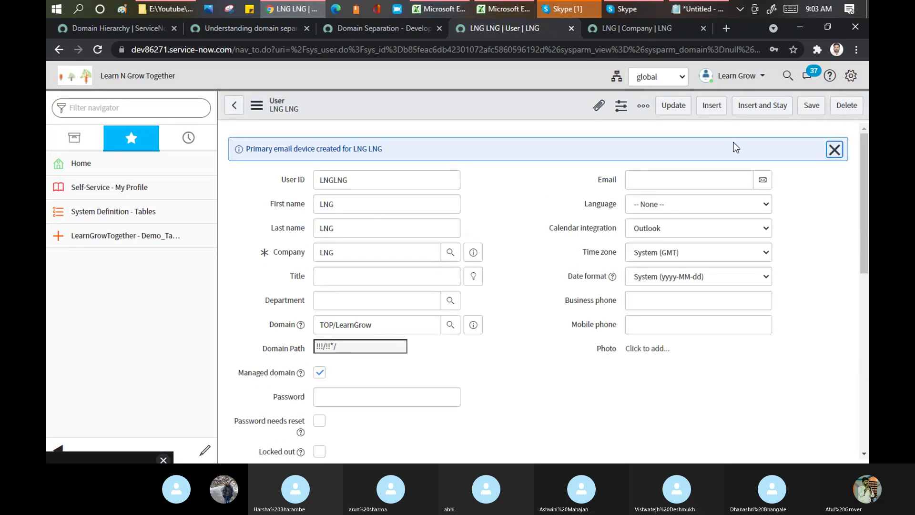
Check the saved user's domain, then review and update the LNG company record in the other browser tab.
drag(388, 324, 311, 333)
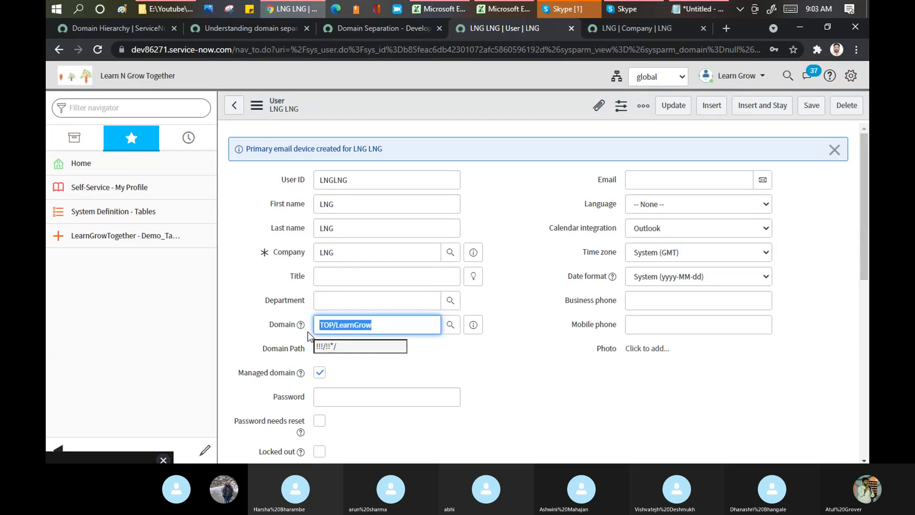
click(358, 326)
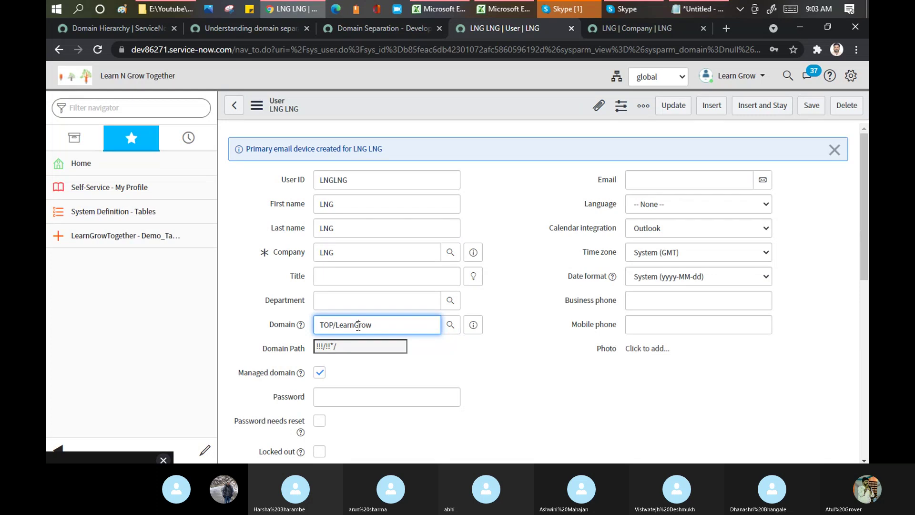
key(ctrl+Tab)
drag(867, 180, 866, 171)
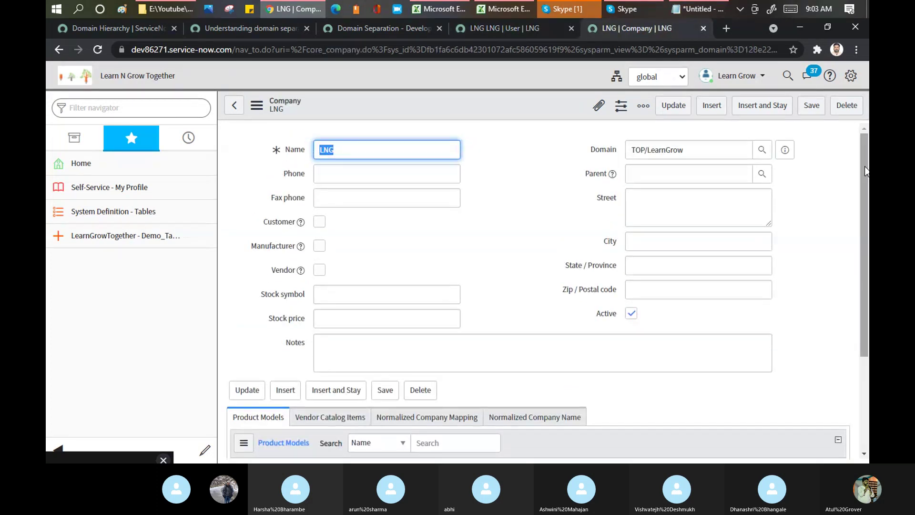
click(672, 106)
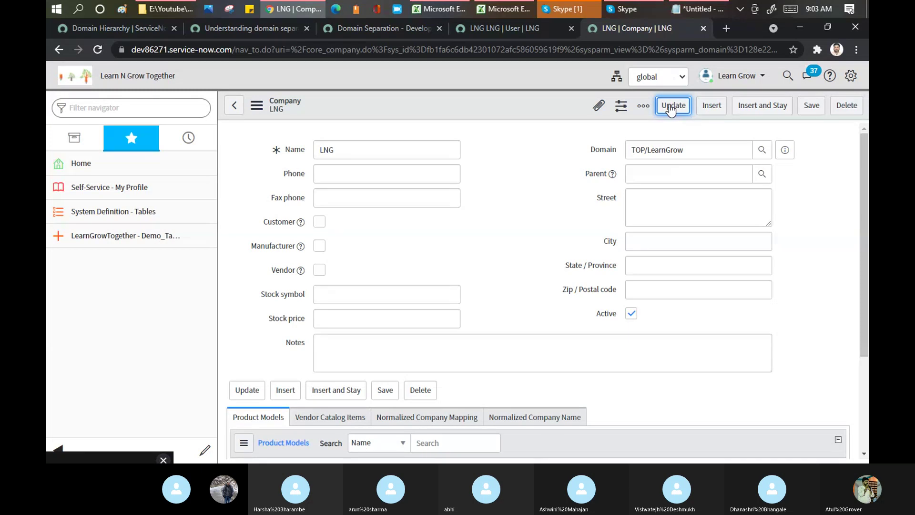
Find the Domains list with the filter "domain", open the LearnGrow domain record and check the domain picker's options.
click(183, 110)
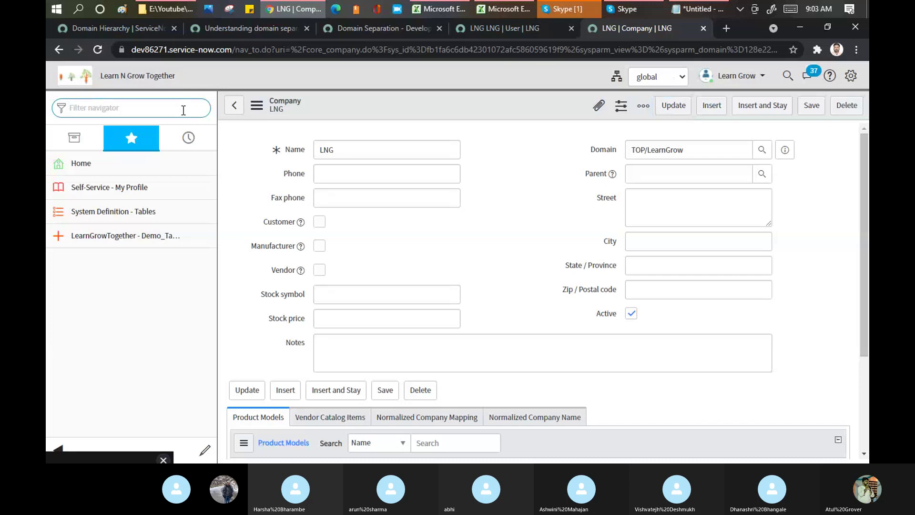
text(domain)
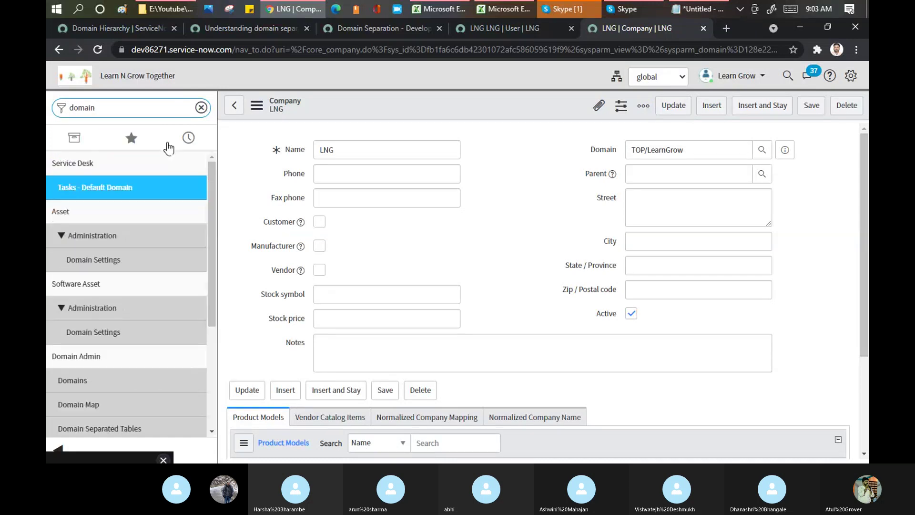
click(81, 379)
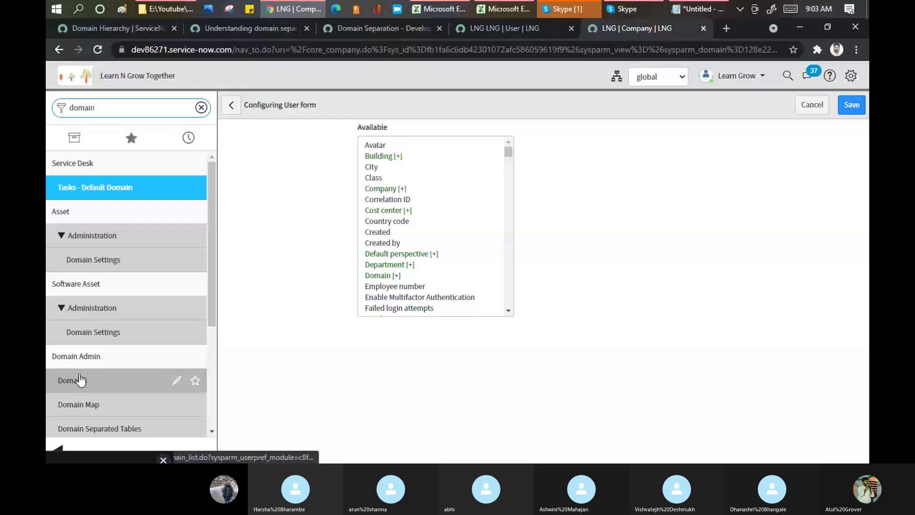
click(81, 380)
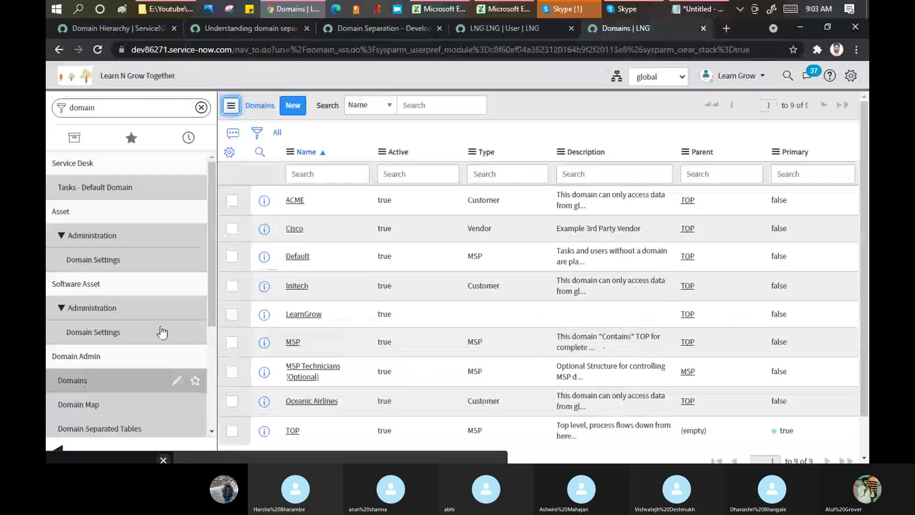
click(302, 315)
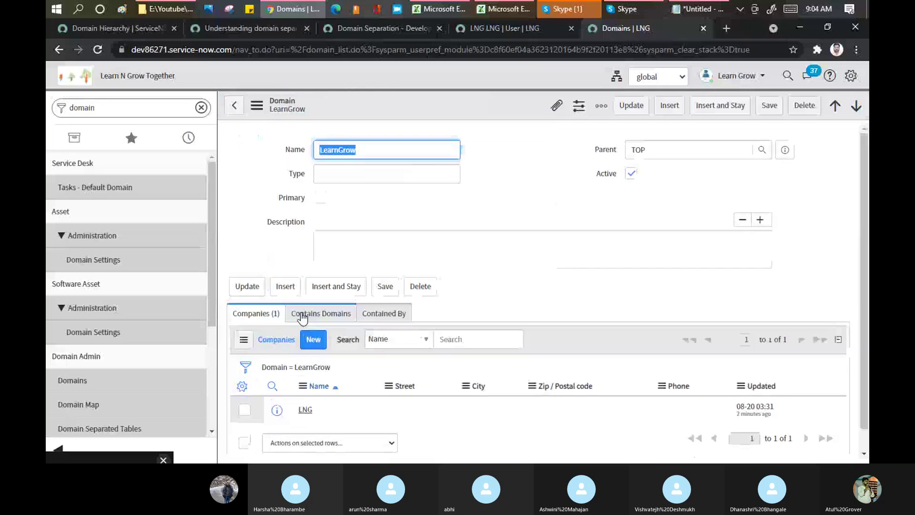
click(660, 77)
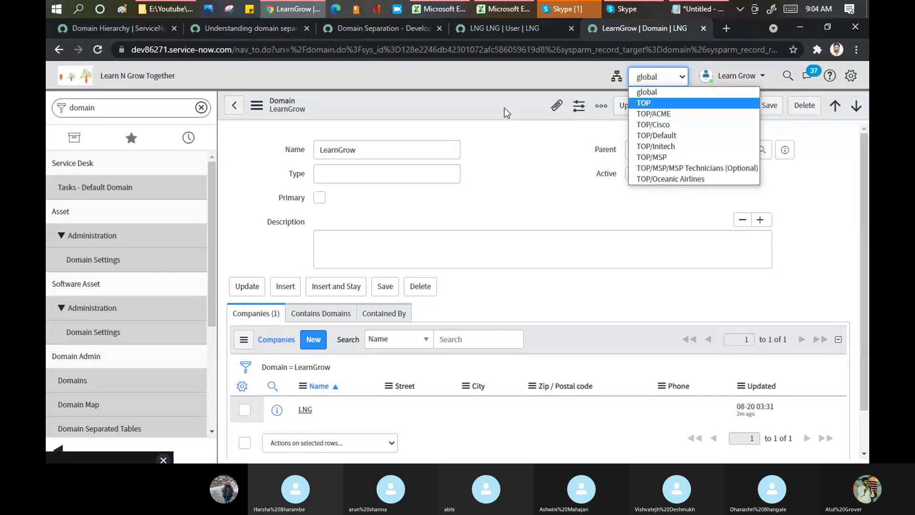
click(515, 144)
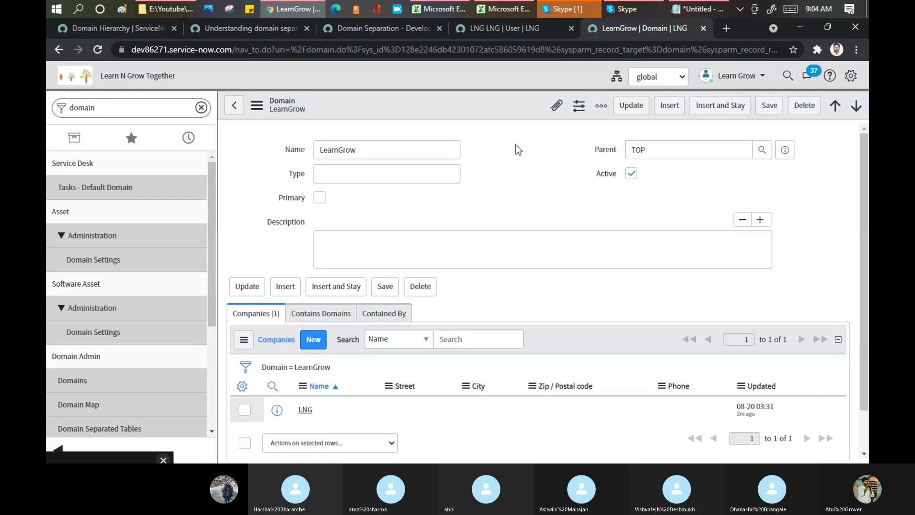
Check the LearnGrow domain's Contains Domains and Contained By related lists, then review the domain picker's choices.
click(310, 321)
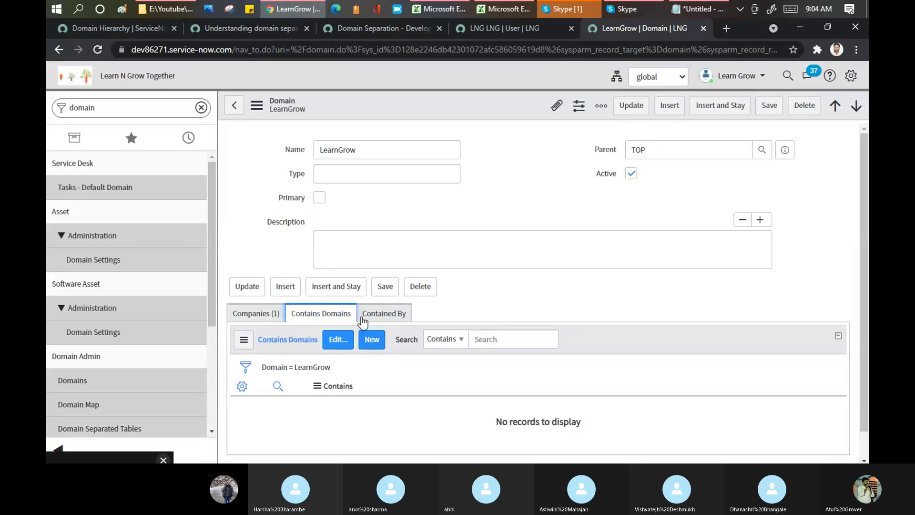
click(378, 319)
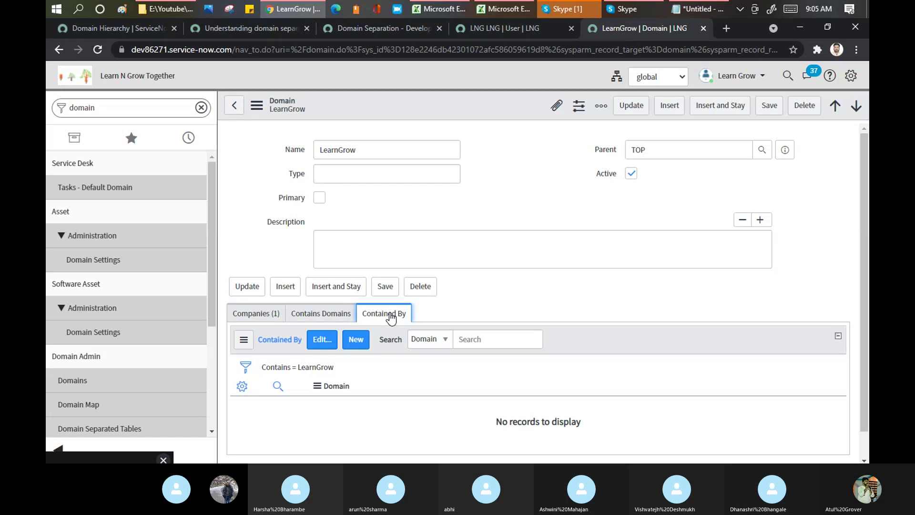
click(327, 320)
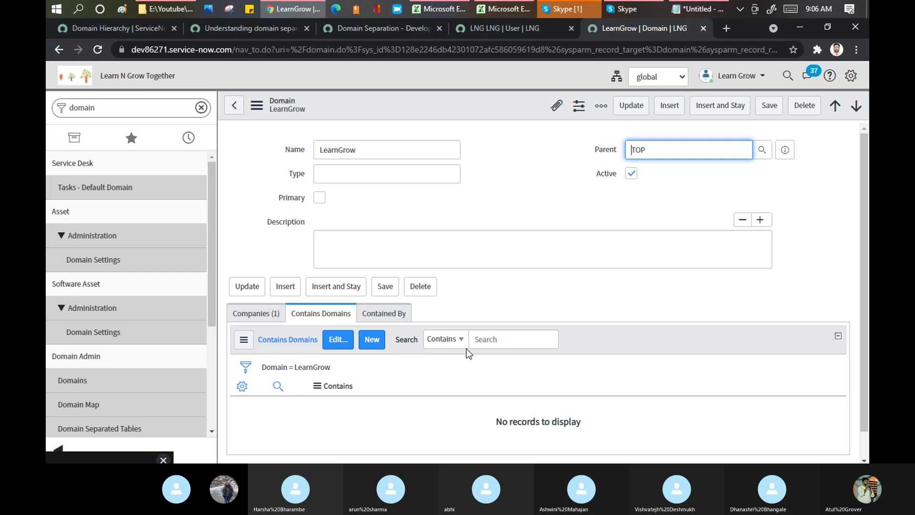
click(661, 77)
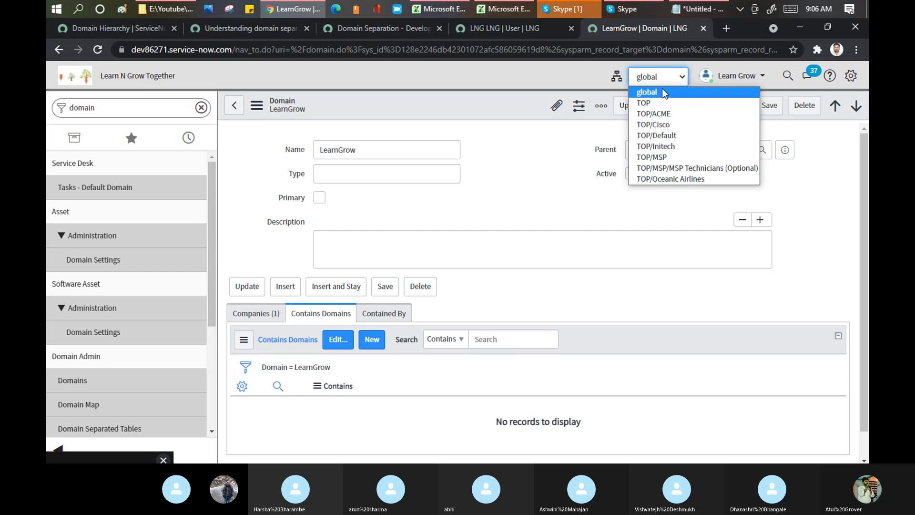
click(662, 114)
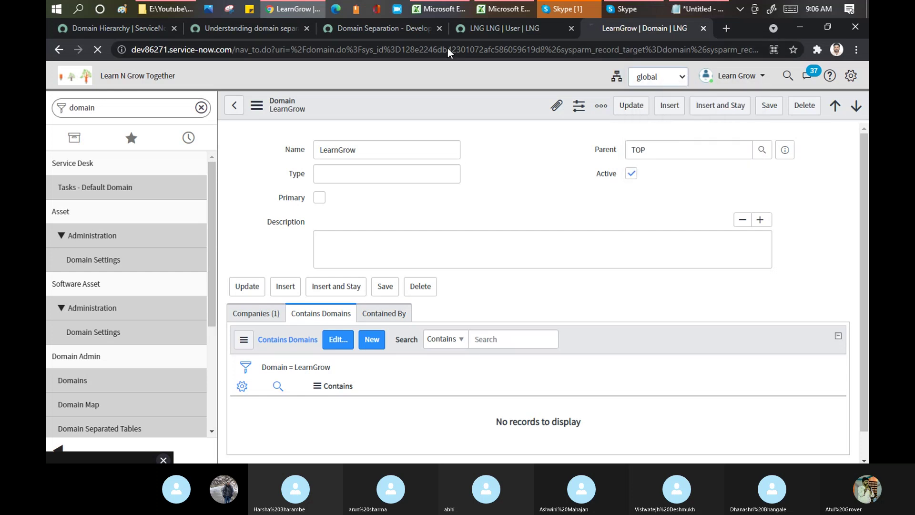
Switch to the Skype call to close its chat pane, and return to the LearnGrow domain record in Chrome.
click(558, 7)
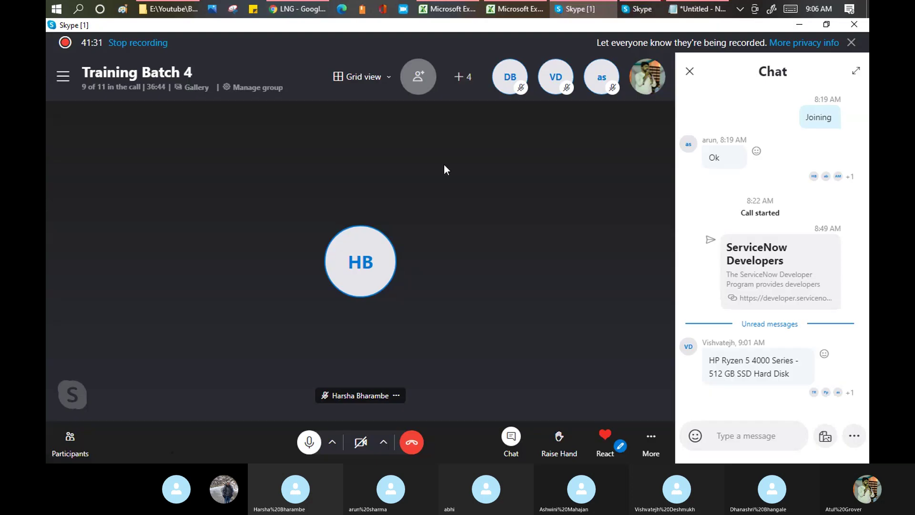
click(691, 75)
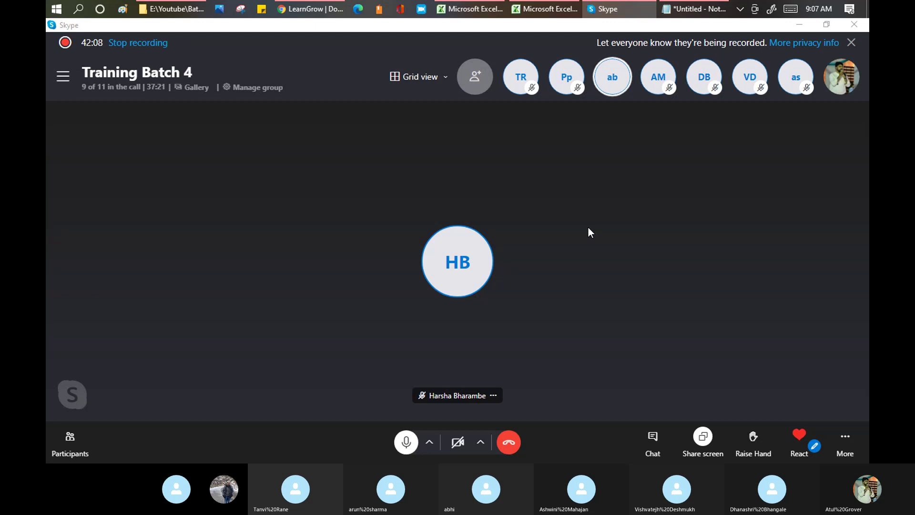
key(alt+Tab)
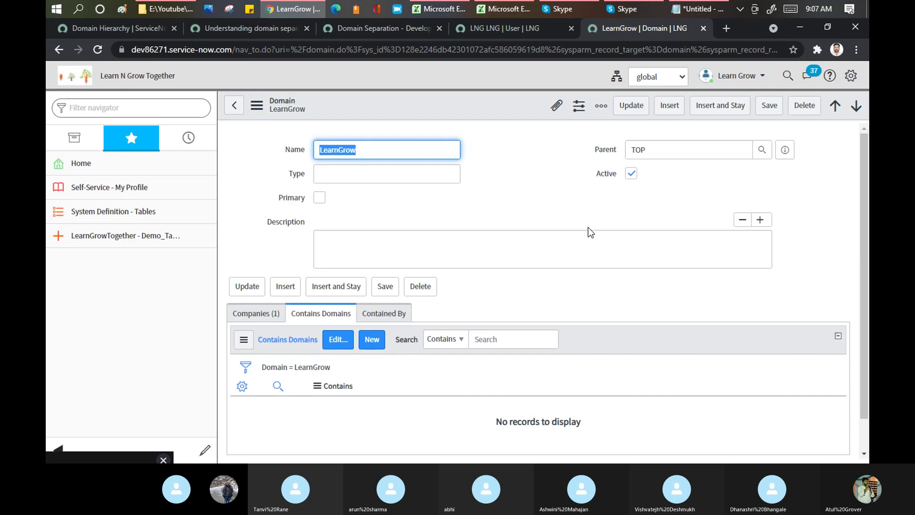
Look through the open domain separation reference pages and open the course article "What is Domain Separation?".
click(376, 29)
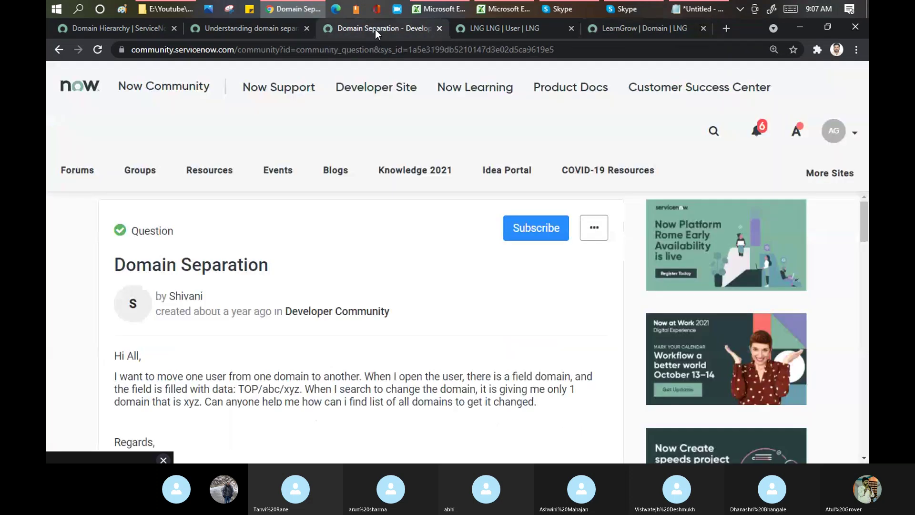
click(268, 29)
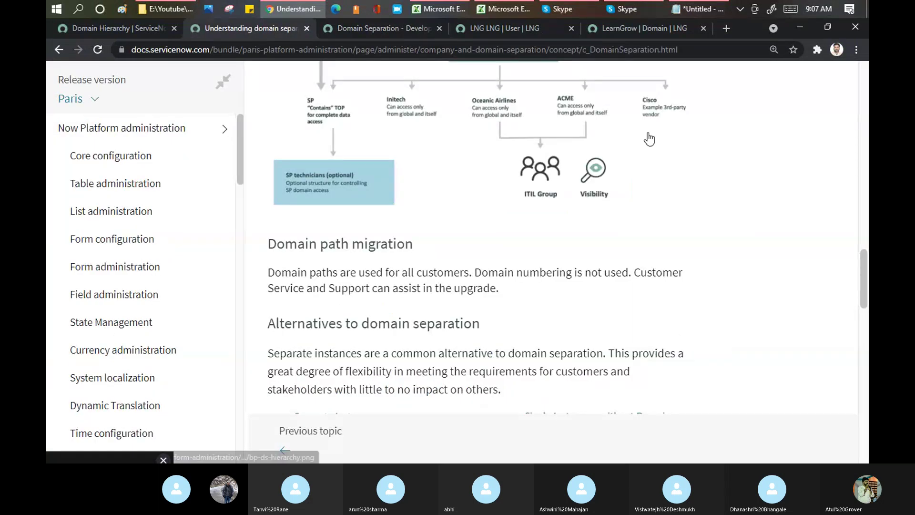
click(117, 28)
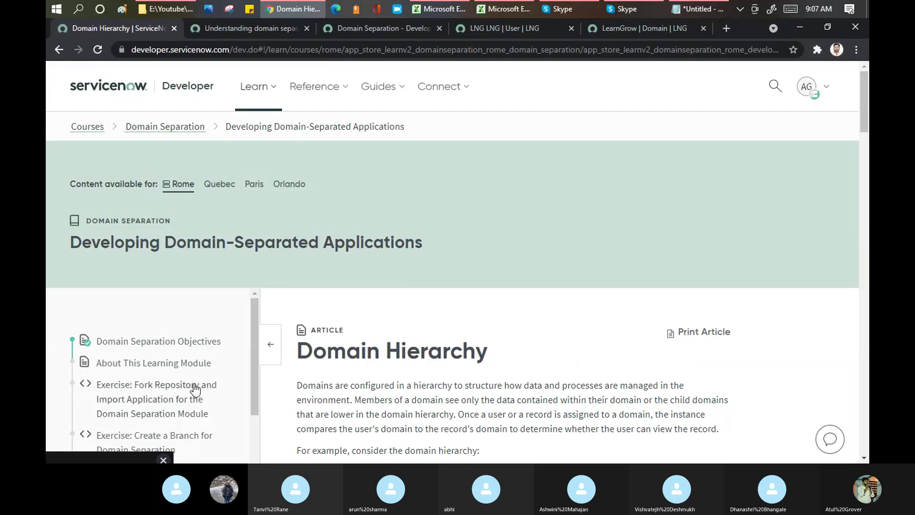
drag(255, 364, 253, 396)
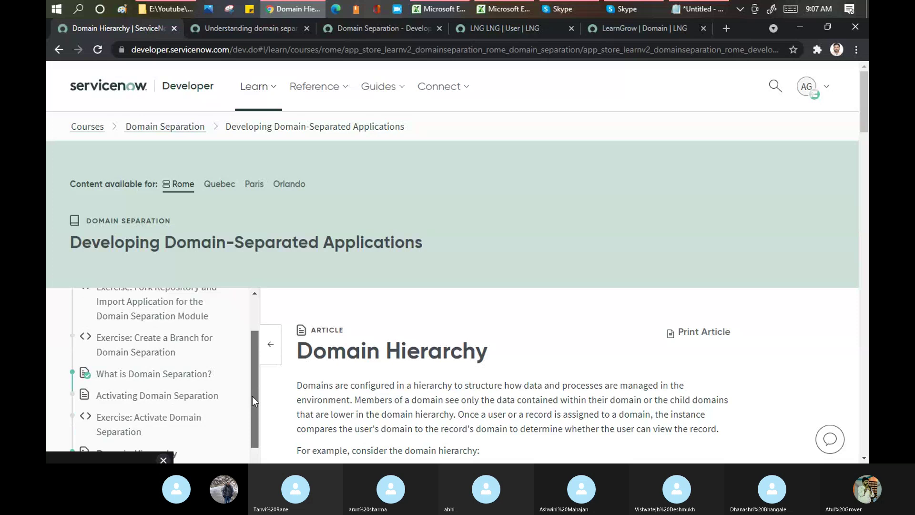
click(159, 382)
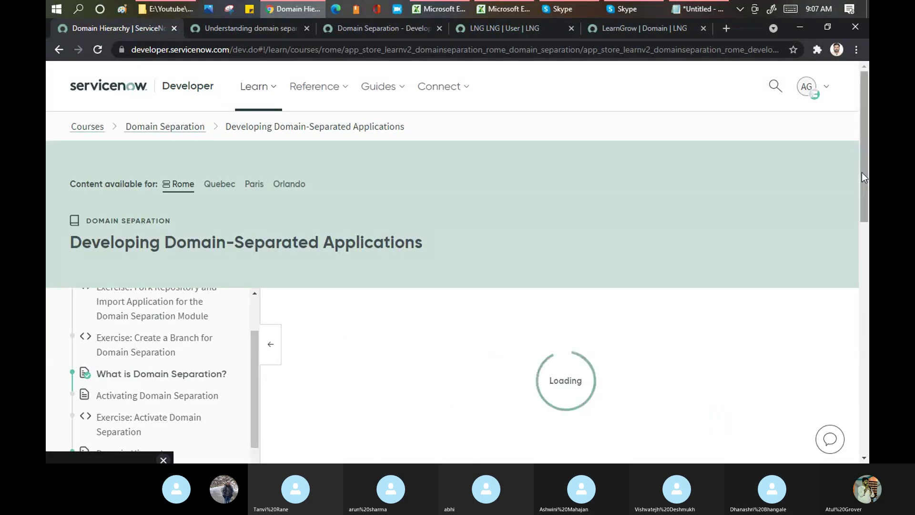
Review the article's provider and tenant diagram, benefits and decision flowchart for choosing domain separation.
scroll(862, 176, down, 6)
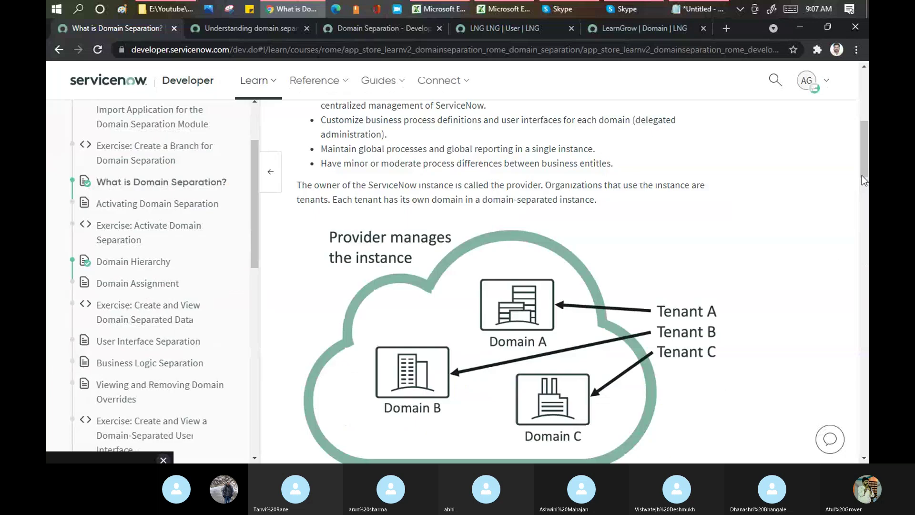
drag(862, 176, 861, 190)
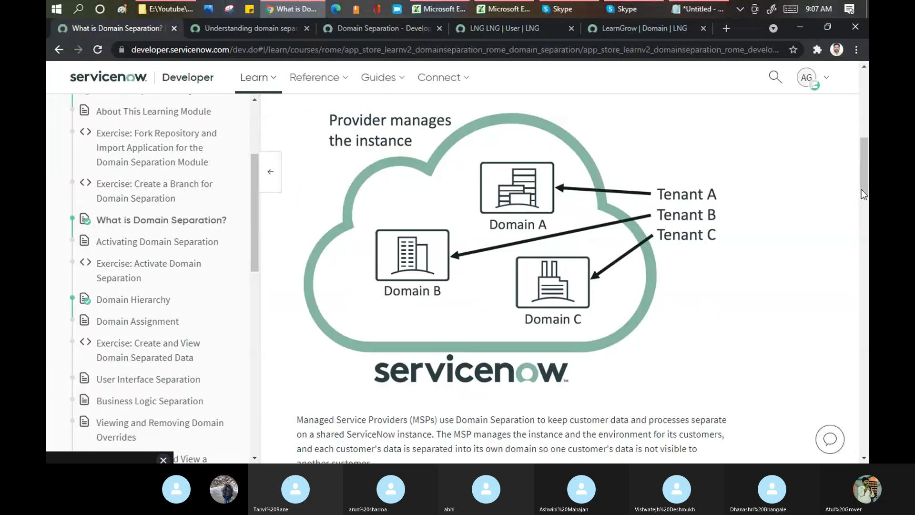
scroll(513, 267, down, 4)
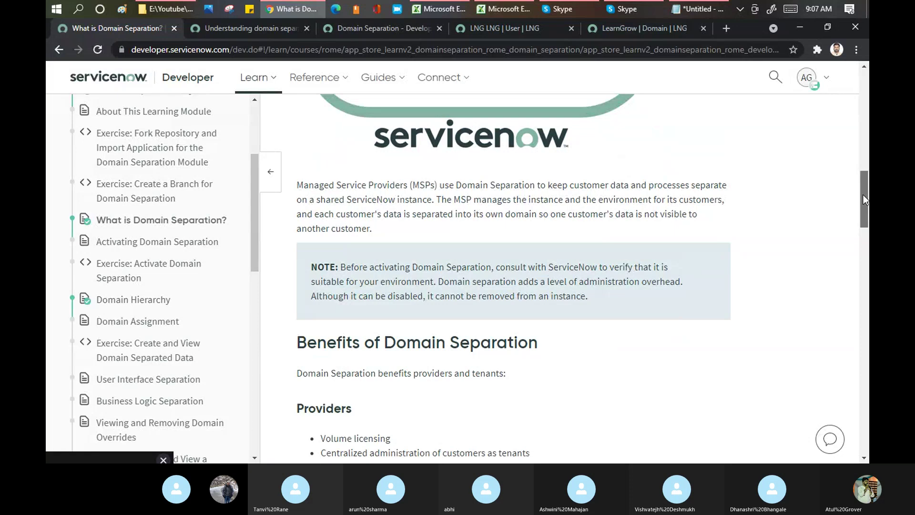
drag(863, 199, 867, 309)
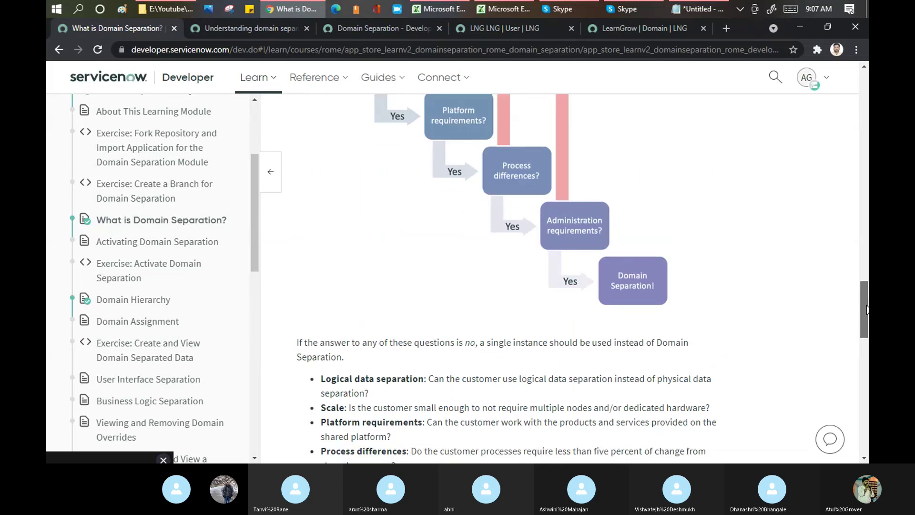
drag(867, 310, 866, 295)
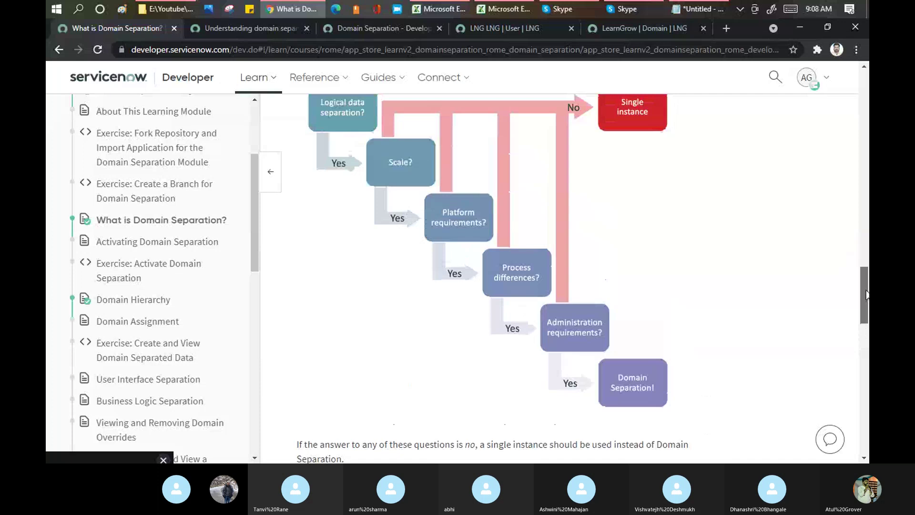
drag(866, 294, 866, 290)
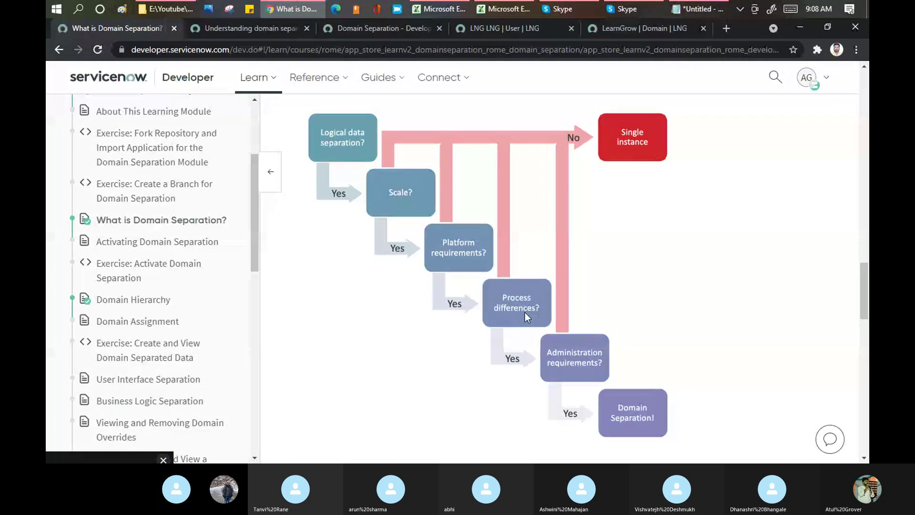
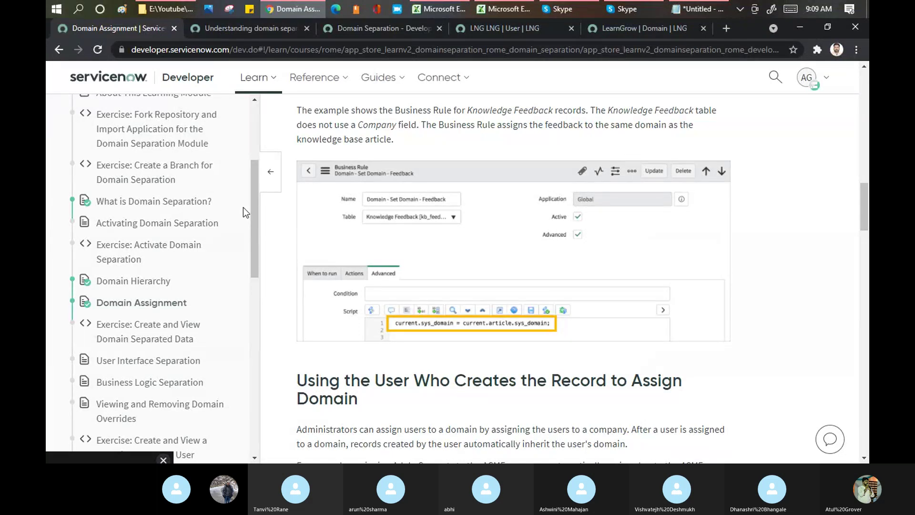
Open the Domain Visibility article and examine its sections on Contains Domains and Visibility domains.
drag(250, 206, 251, 310)
click(125, 263)
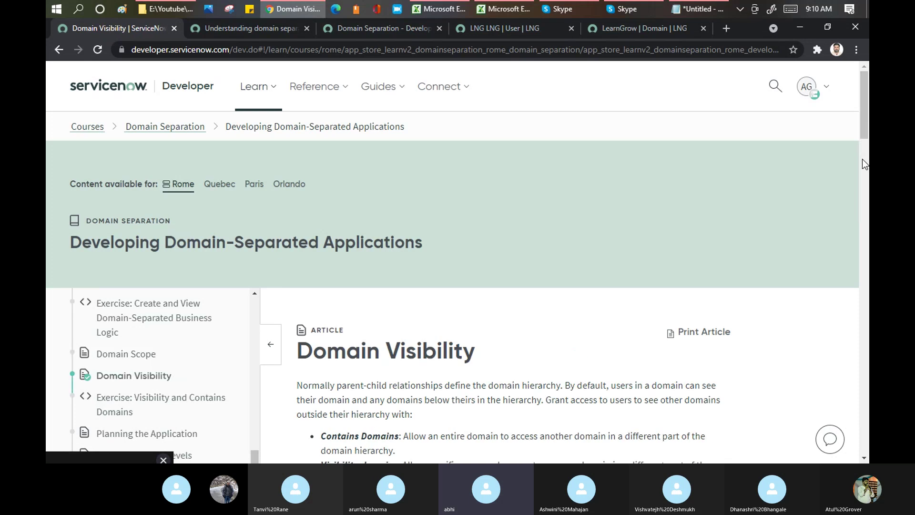
scroll(862, 158, down, 4)
scroll(862, 159, down, 3)
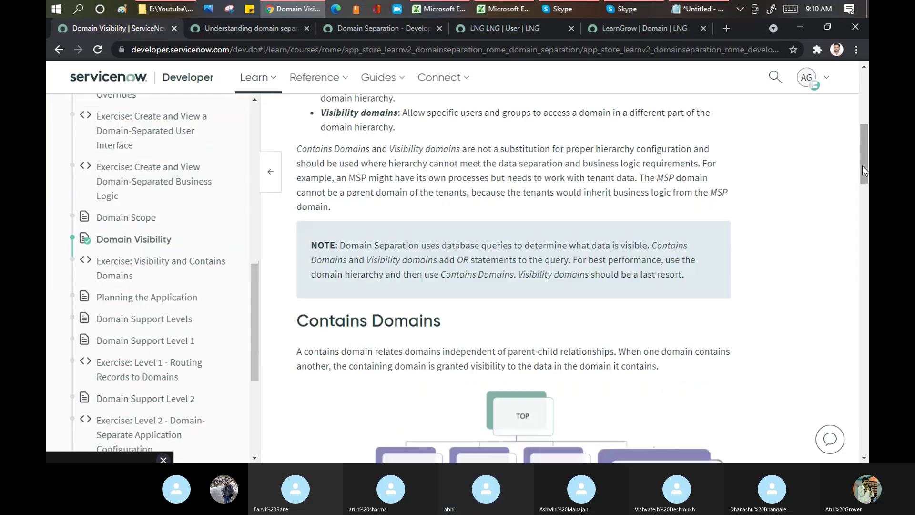
scroll(862, 166, down, 5)
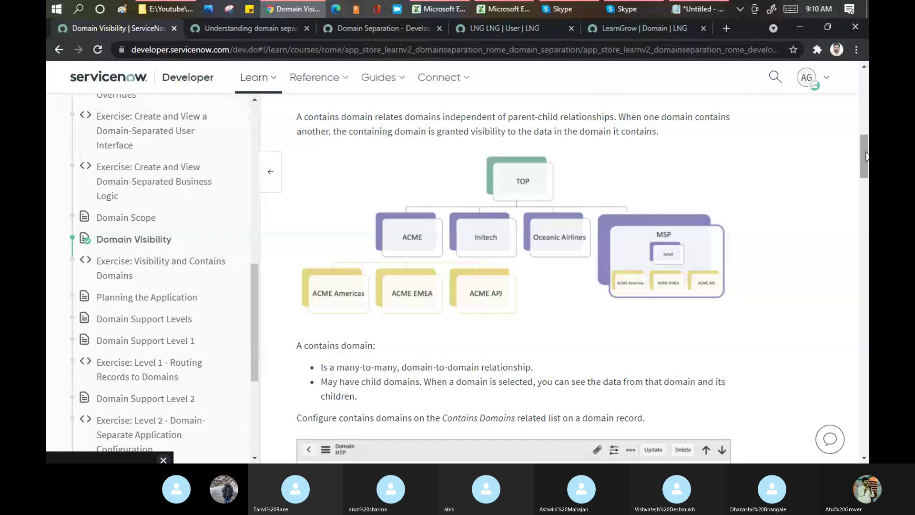
drag(866, 156, 863, 291)
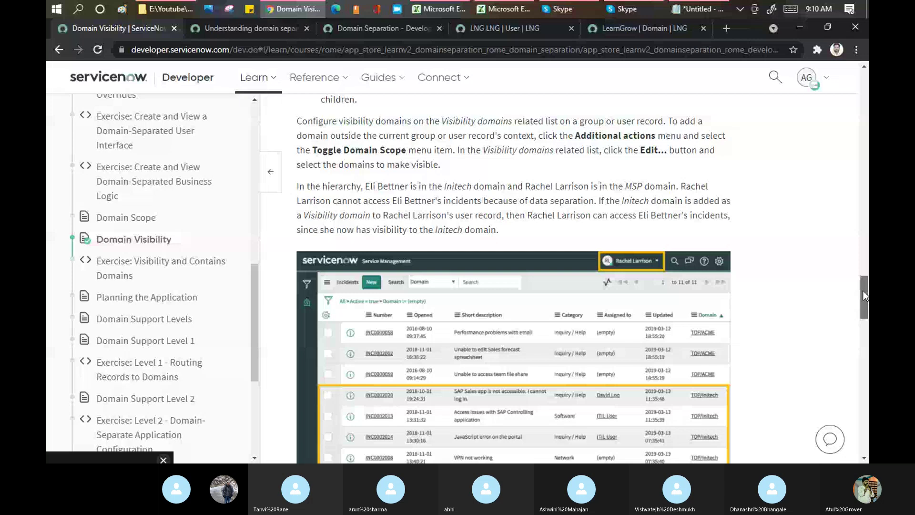
drag(863, 291, 406, 308)
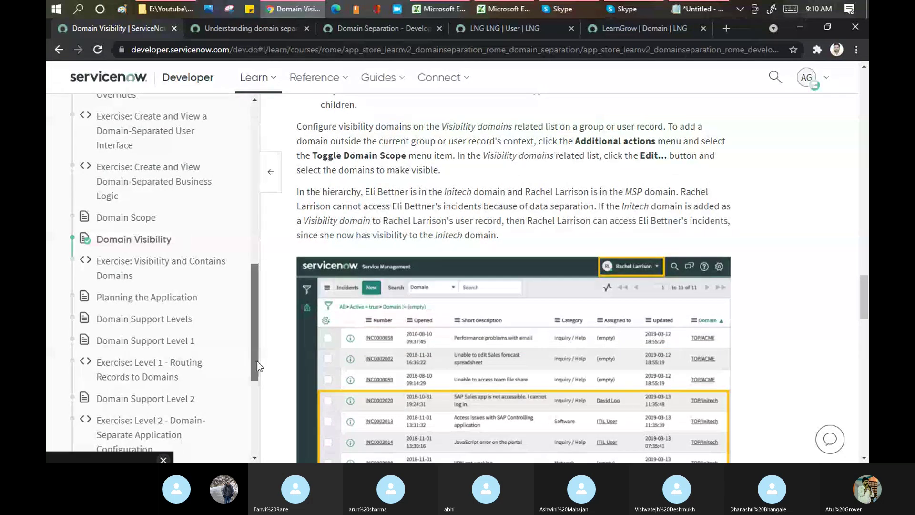
Look through the Developing Domain-Separated Applications course outline from its objectives to the domain support topics.
drag(257, 362, 263, 219)
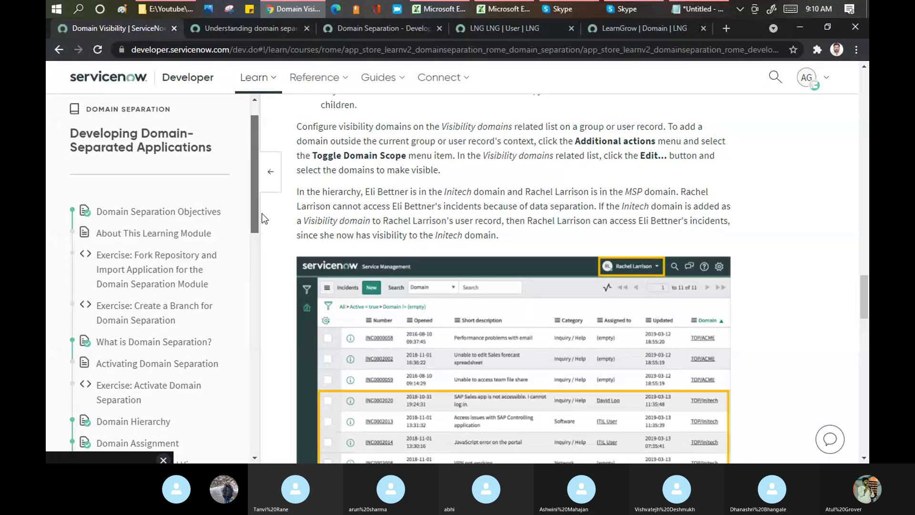
scroll(152, 334, down, 1)
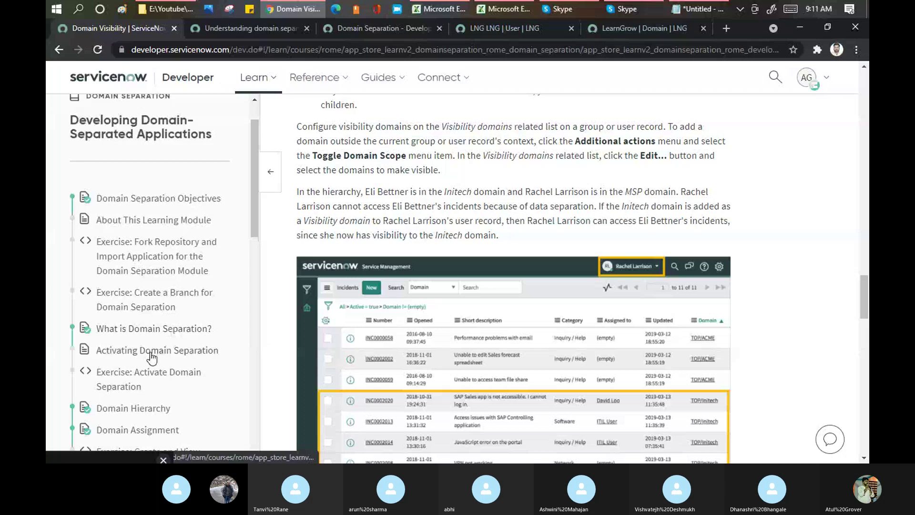
drag(257, 207, 248, 269)
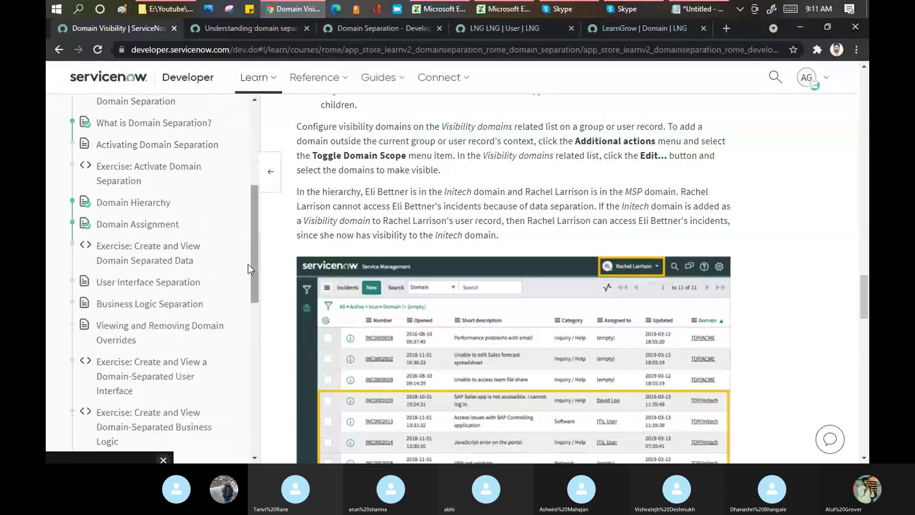
scroll(188, 267, down, 4)
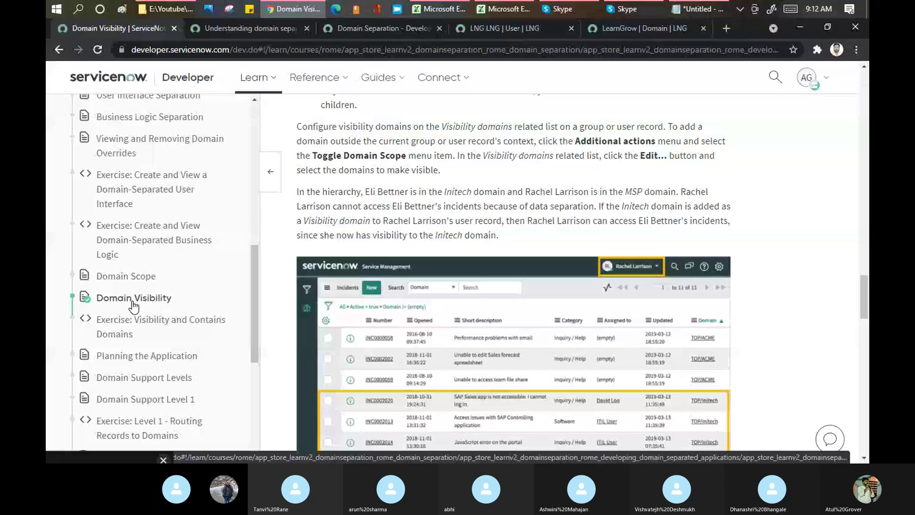
Check the Skype call, then return to the course in Chrome and open "Exercise: Visibility and Contains Domains".
click(574, 8)
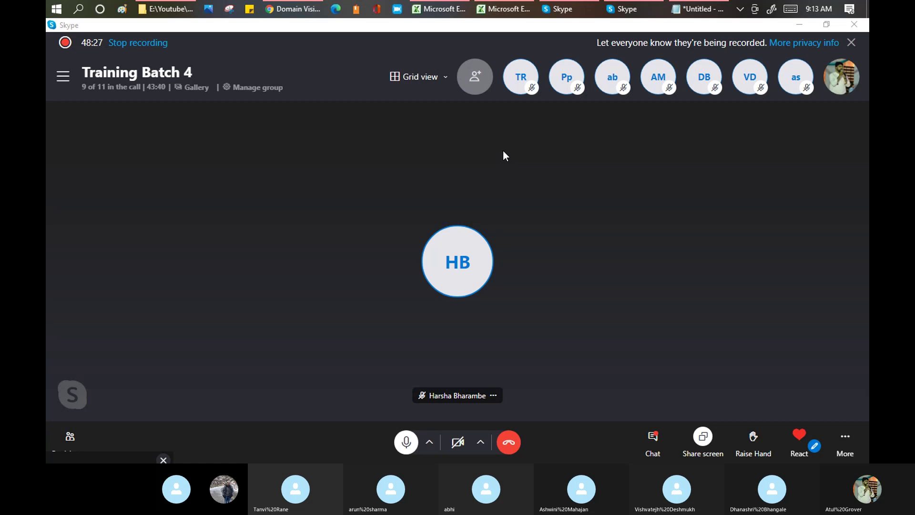
click(302, 8)
drag(862, 293, 868, 405)
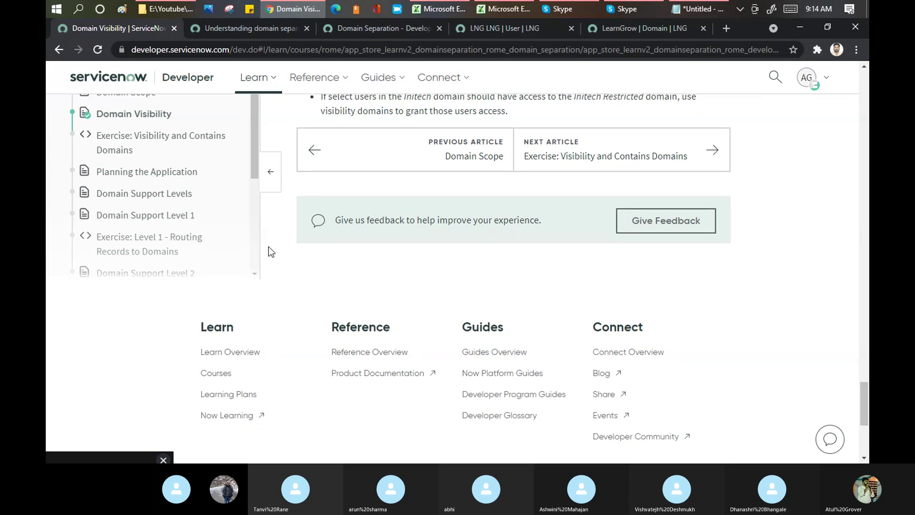
click(162, 139)
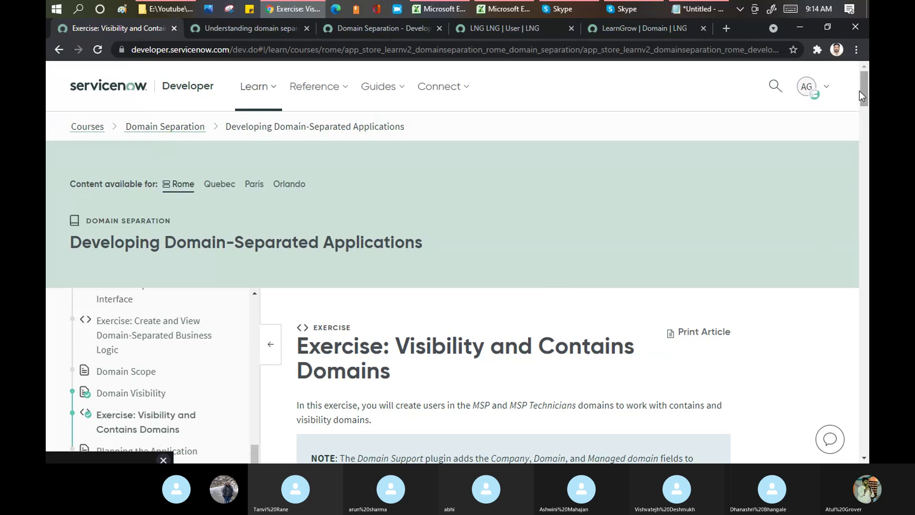
Review the exercise's instructions for adding TOP as a contains domain and for creating the MSP Technicians user.
drag(863, 87, 853, 276)
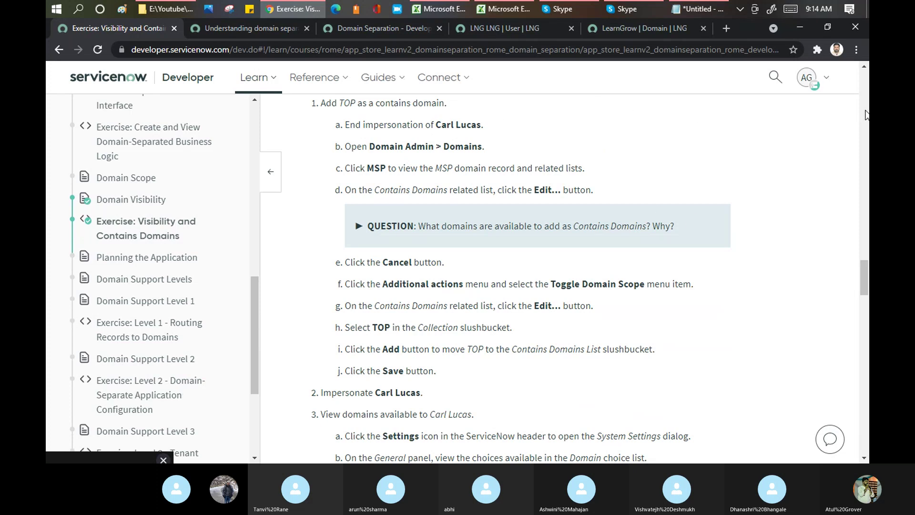
scroll(866, 116, up, 7)
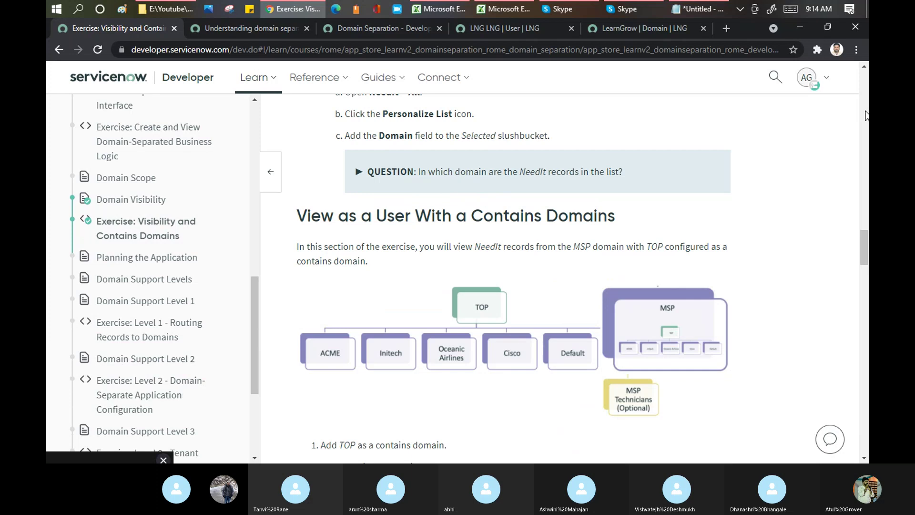
scroll(866, 116, up, 7)
scroll(866, 116, up, 11)
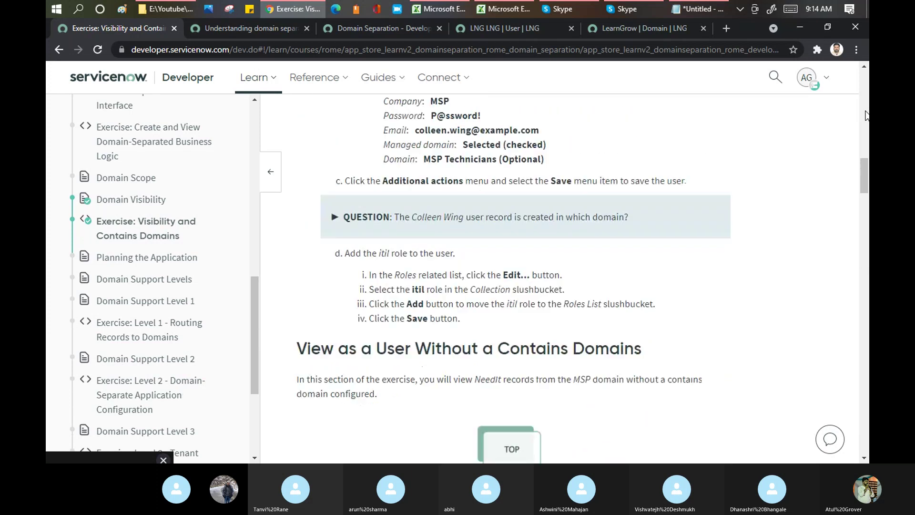
Search the Developer site for "Request management" and look through the results down to the blog section.
scroll(866, 116, up, 15)
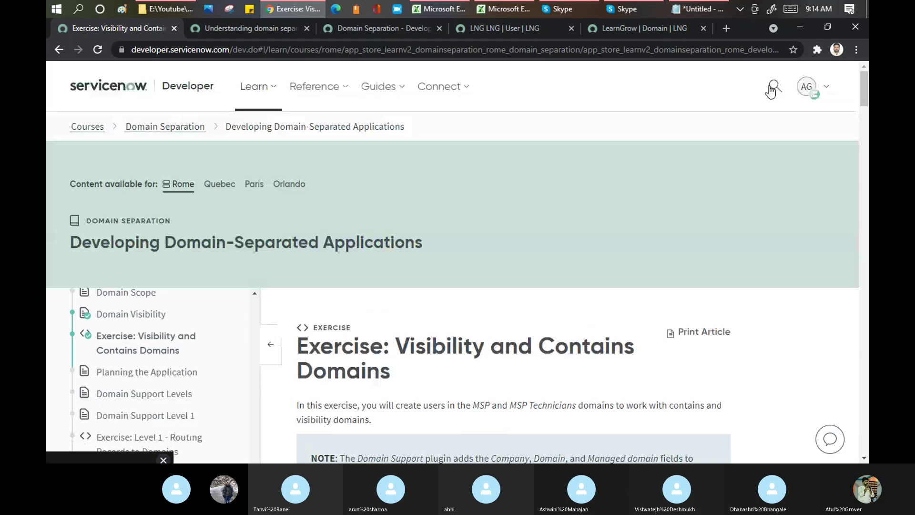
click(772, 88)
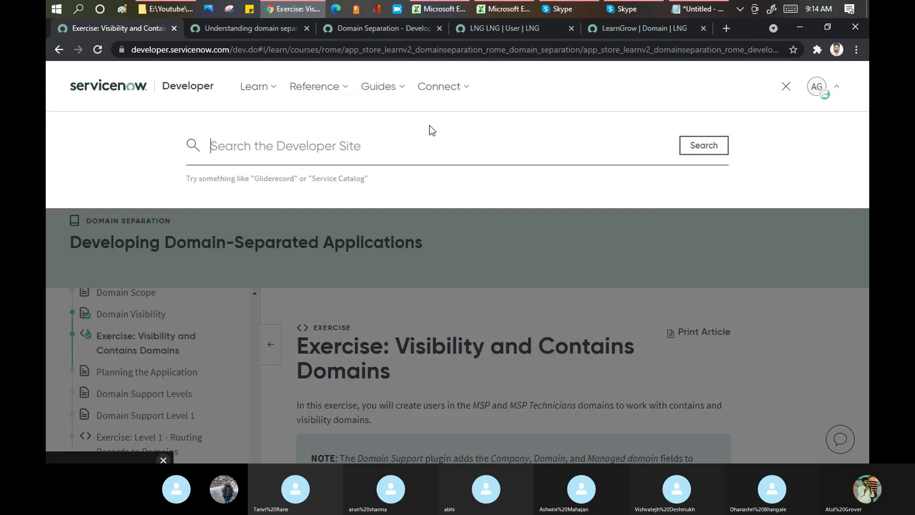
text(Request m)
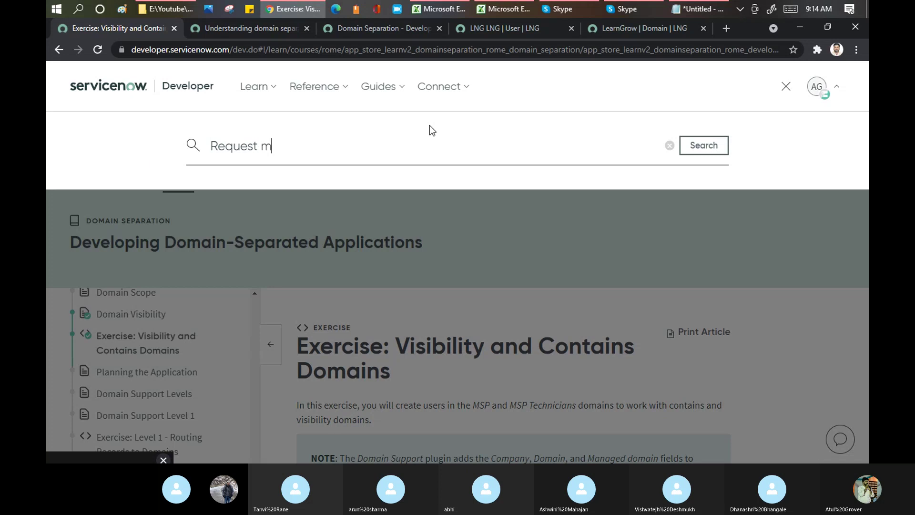
text(anage)
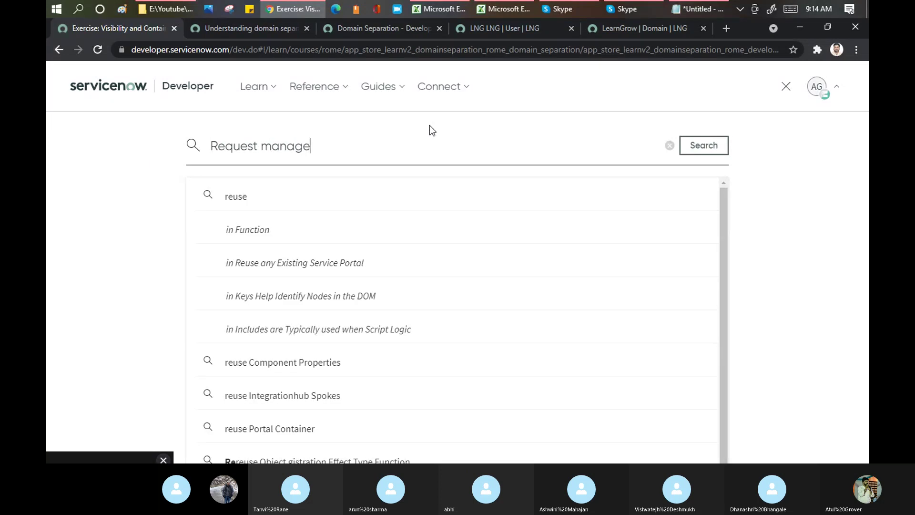
text(ment)
key(Return)
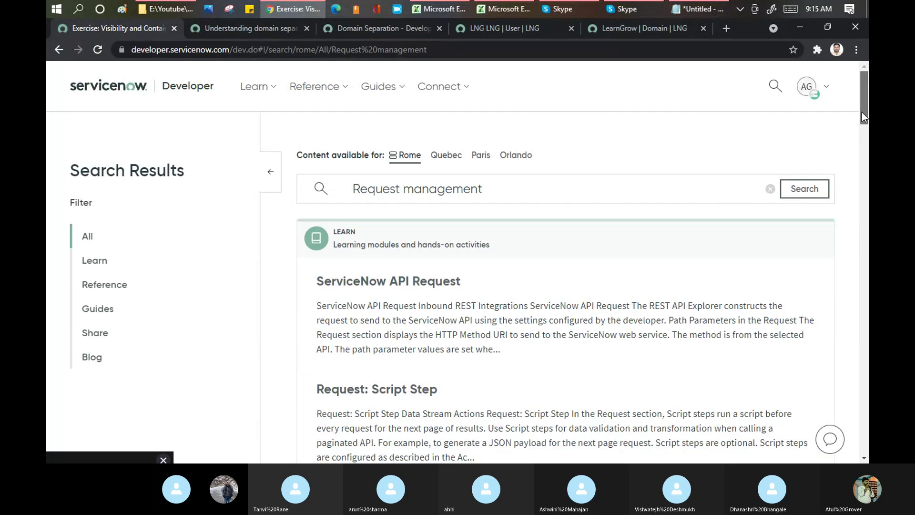
drag(861, 112, 866, 325)
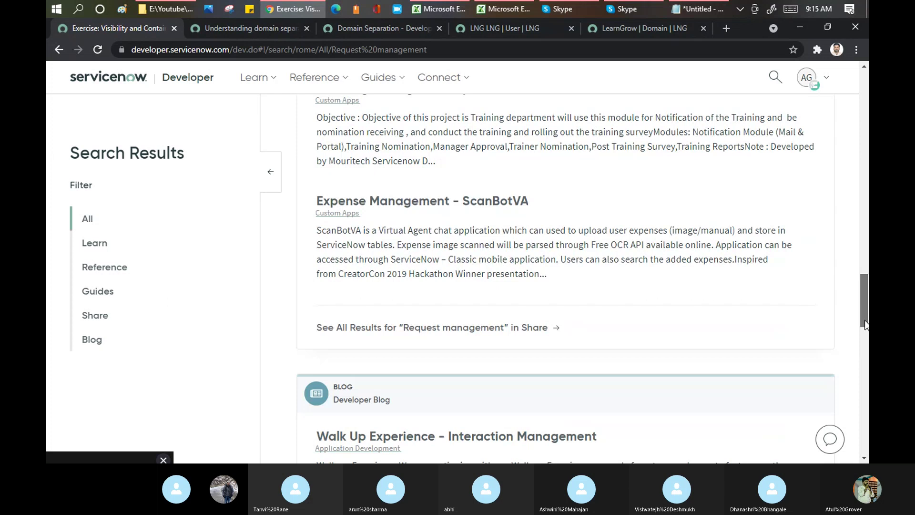
scroll(866, 325, down, 3)
scroll(866, 325, down, 2)
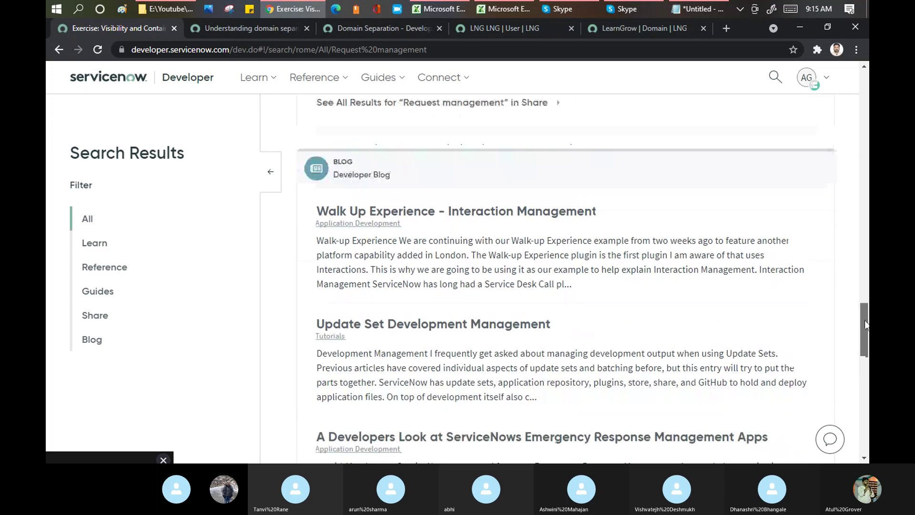
Search for "Client Script", restrict the results to Learn, and open "Exercise: Test Client Script Types".
drag(866, 325, 867, 112)
triple_click(307, 194)
text(Client)
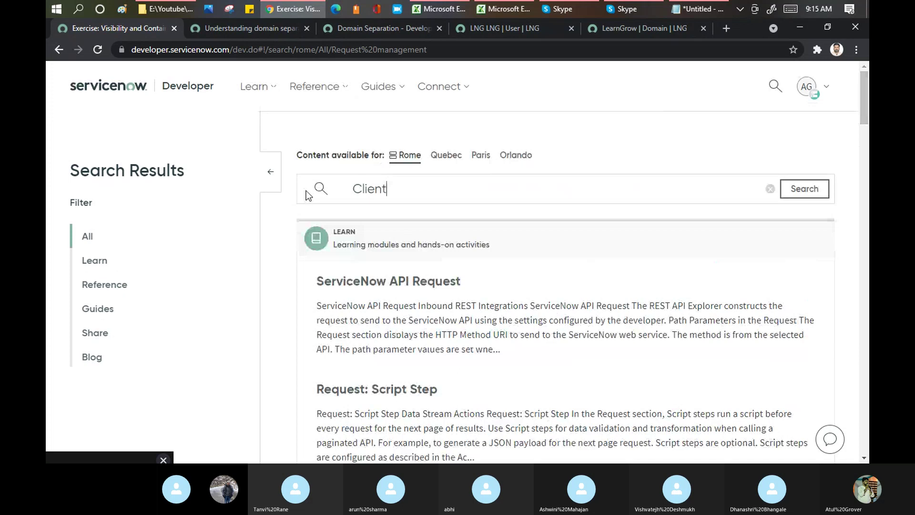
text( Script)
key(Return)
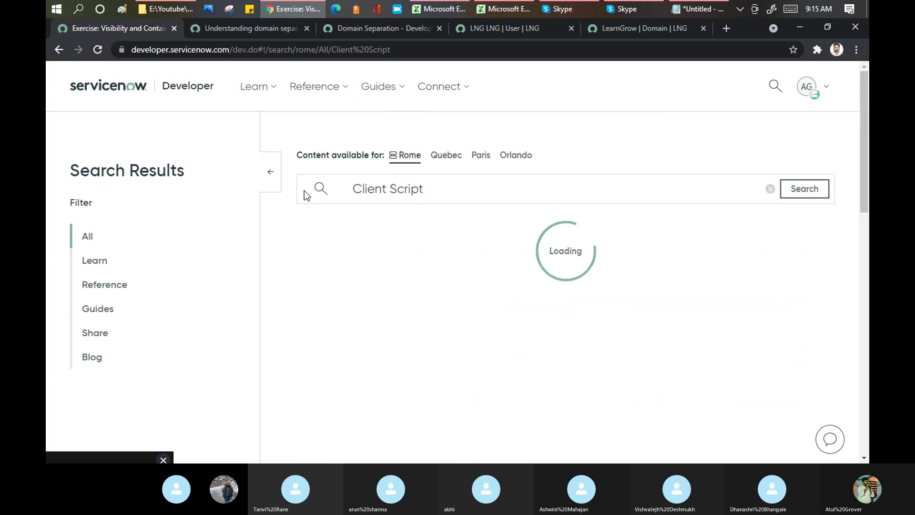
click(98, 270)
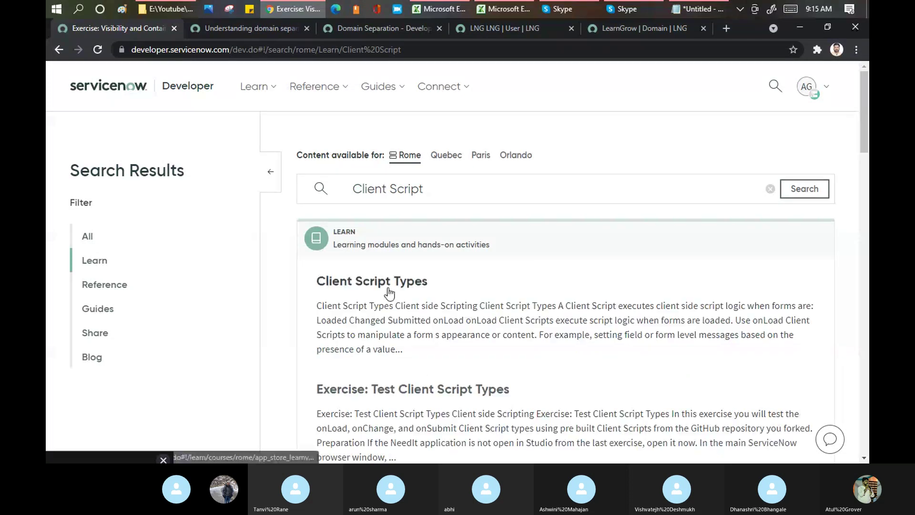
click(389, 289)
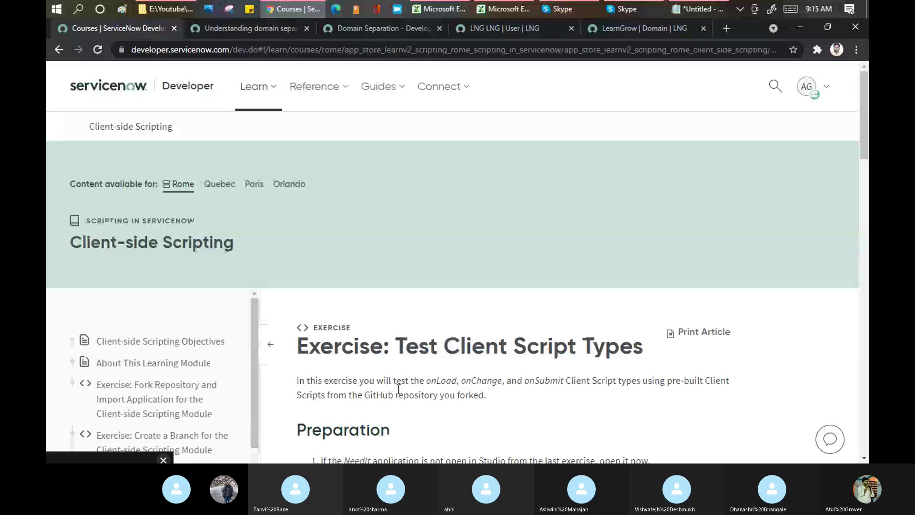
Skim the Test Client Script Types exercise, then open the "Creating Client Scripts" article and review its configuration options.
drag(863, 101, 866, 347)
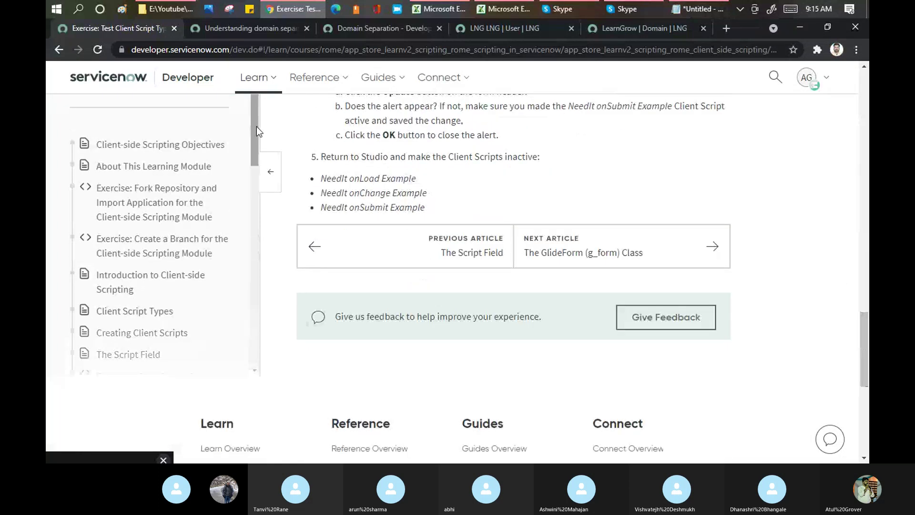
drag(257, 127, 258, 171)
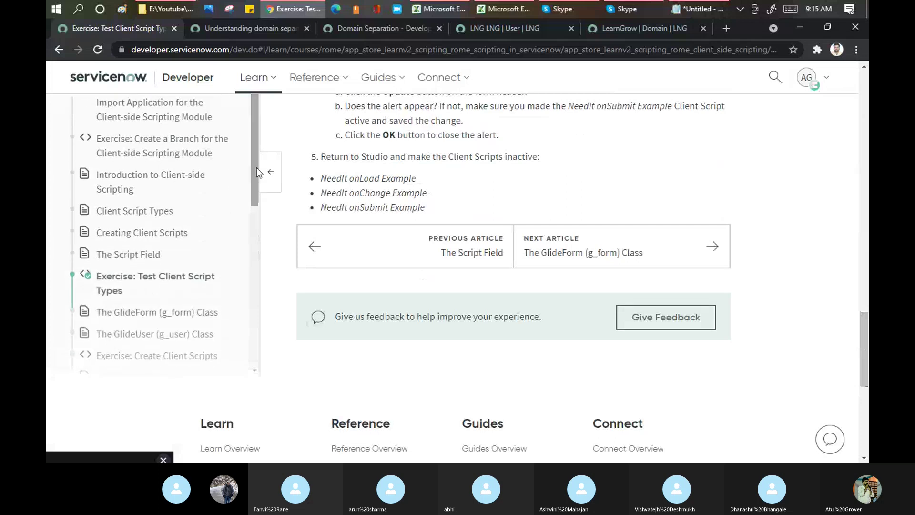
click(130, 233)
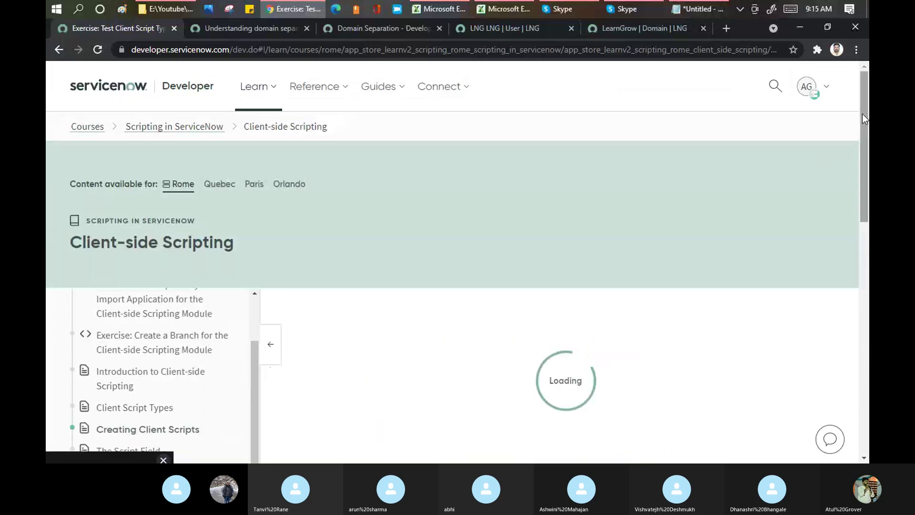
drag(864, 116, 867, 241)
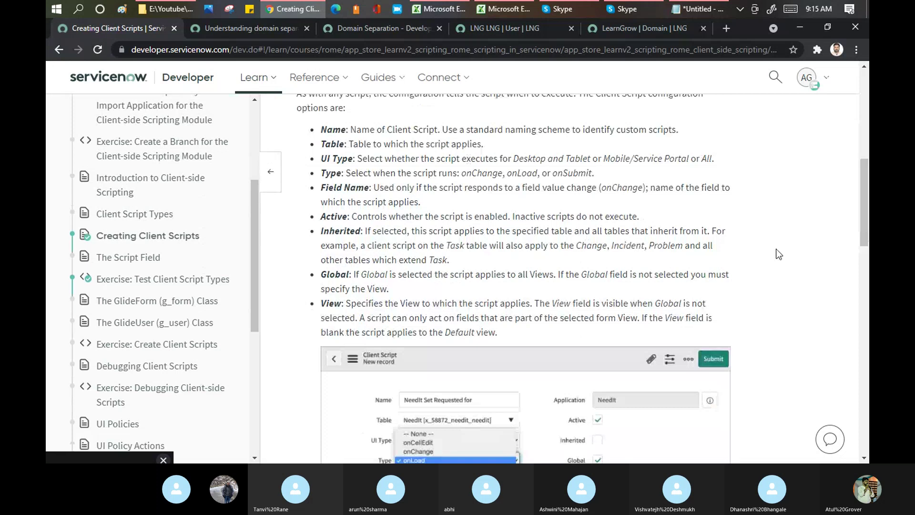
drag(864, 197, 868, 317)
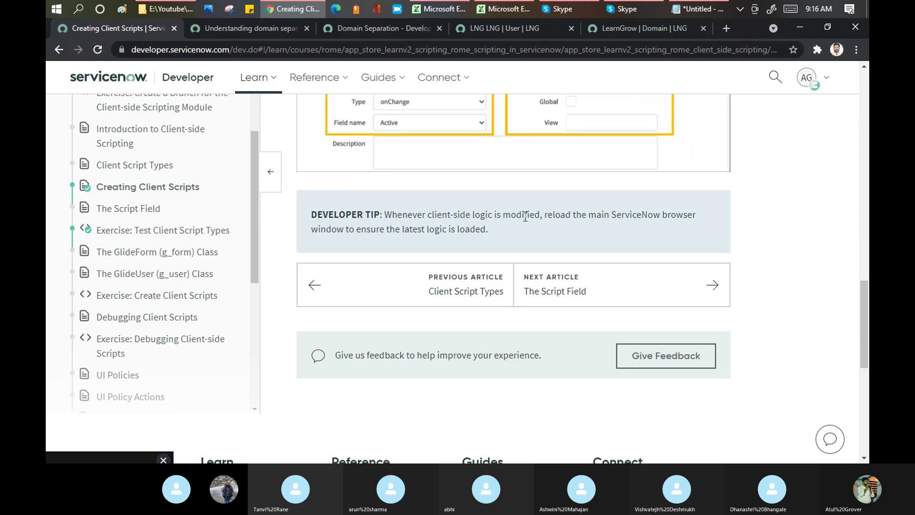
Read through the next article, "The Script Field", and open "UI Policy Actions" from the course outline.
click(558, 281)
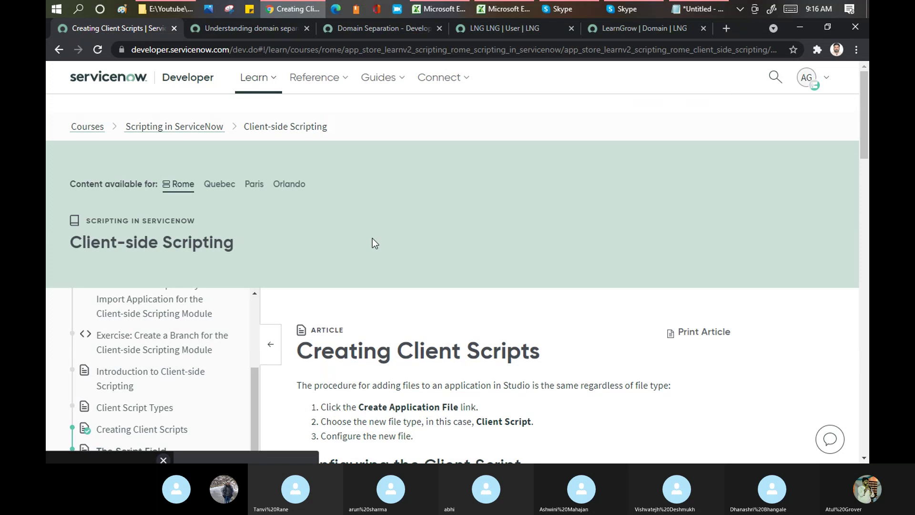
drag(253, 396, 252, 426)
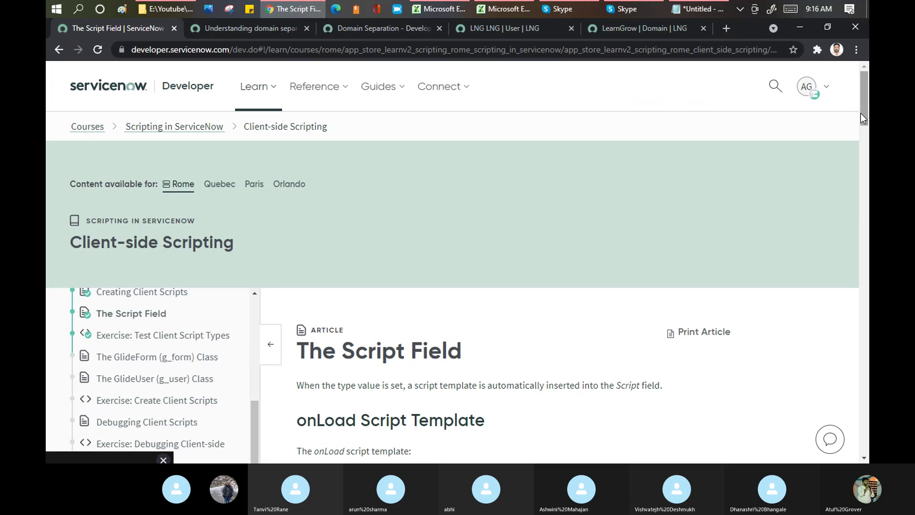
drag(861, 114, 866, 378)
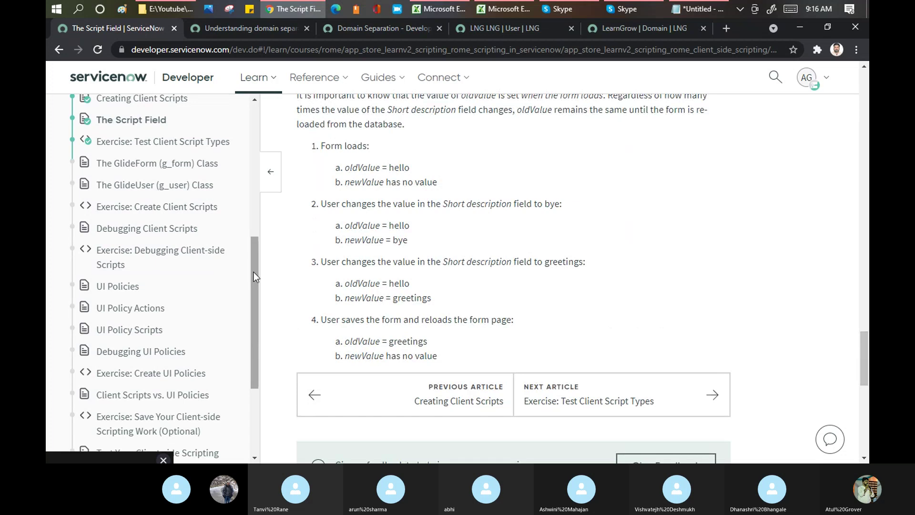
drag(253, 272, 255, 314)
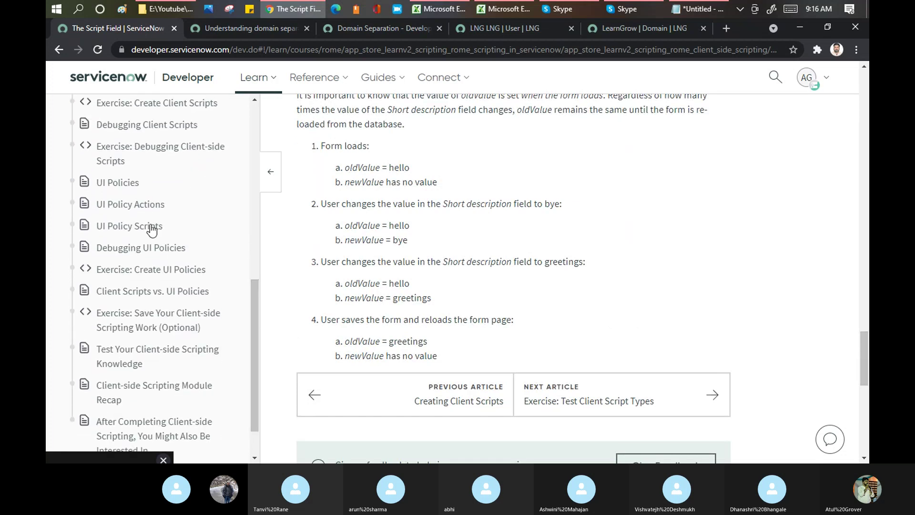
click(126, 205)
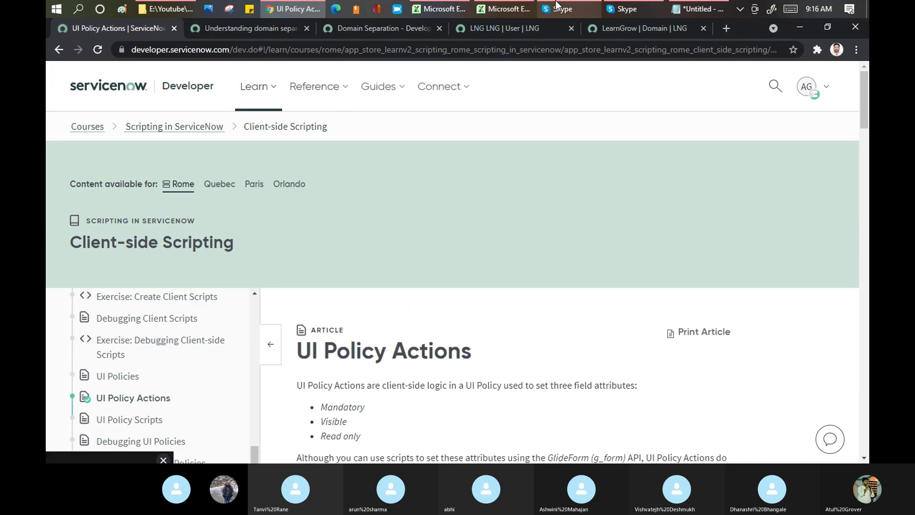
Switch to the Excel training workbook, copy the CSM overview cell's formatting onto Domain Separation, and select Dictionary overview & override.
click(520, 4)
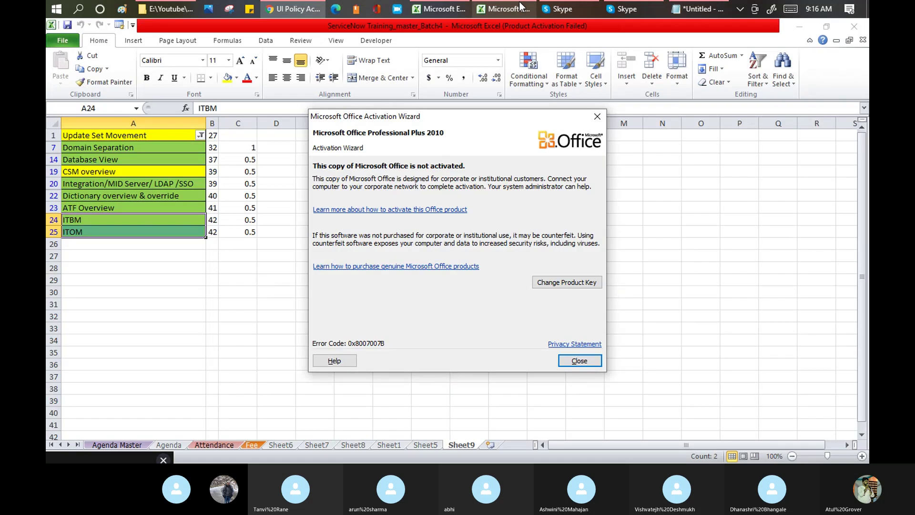
click(580, 360)
click(119, 172)
click(105, 82)
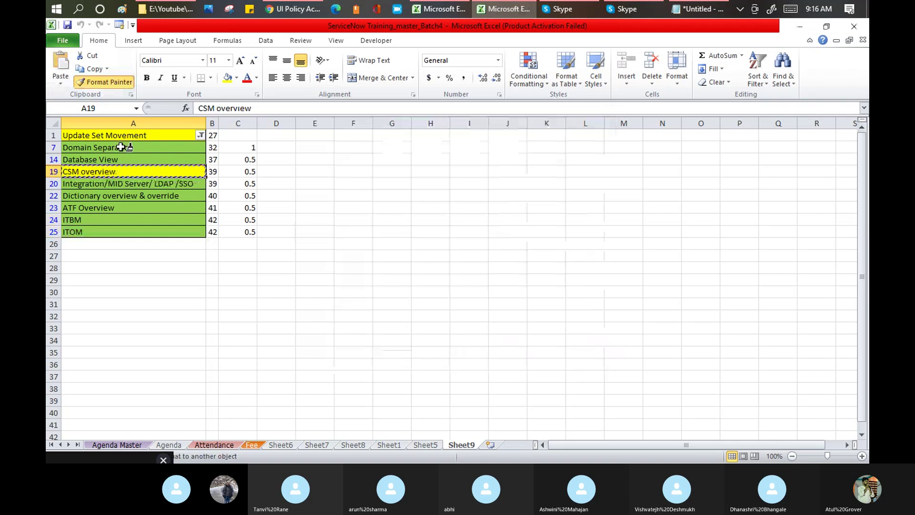
click(120, 146)
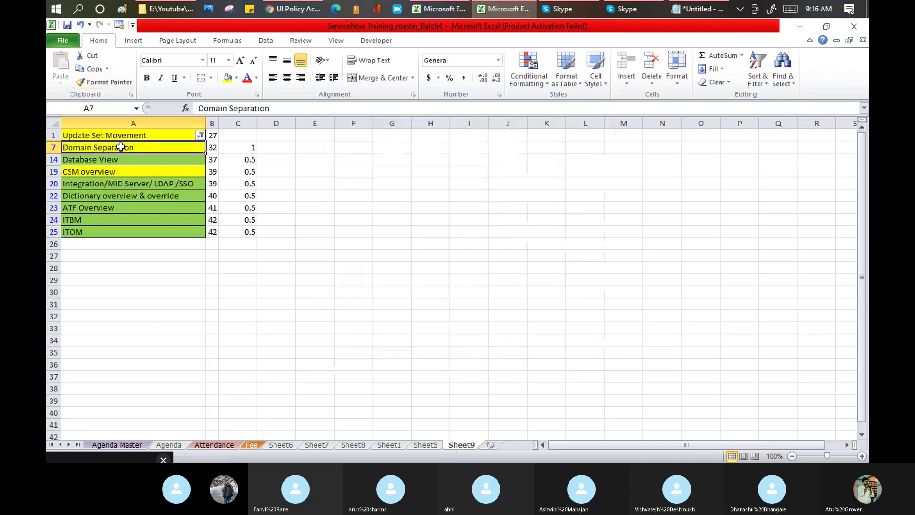
click(127, 197)
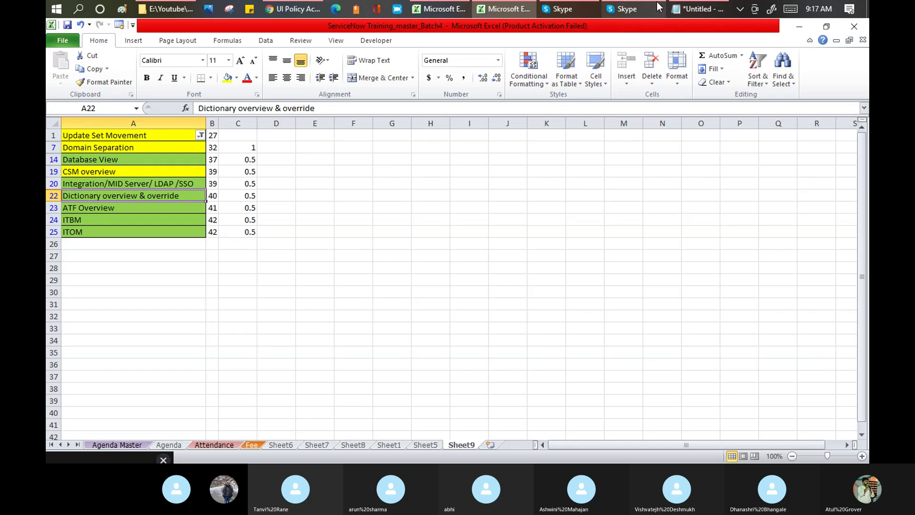
Switch to the Notepad notes and write "Inc -Change - prob" on the blank line above "Domain Seperation".
click(685, 10)
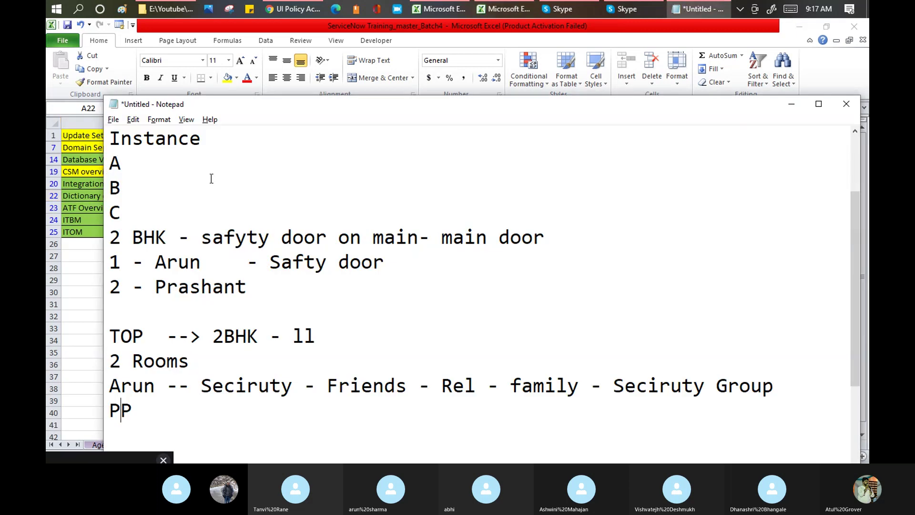
click(211, 178)
scroll(211, 178, up, 2)
click(211, 178)
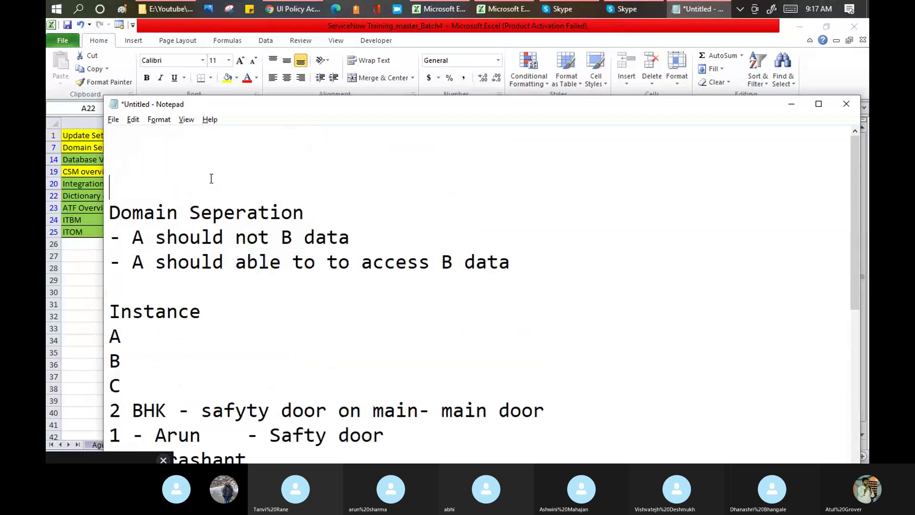
text(Inc)
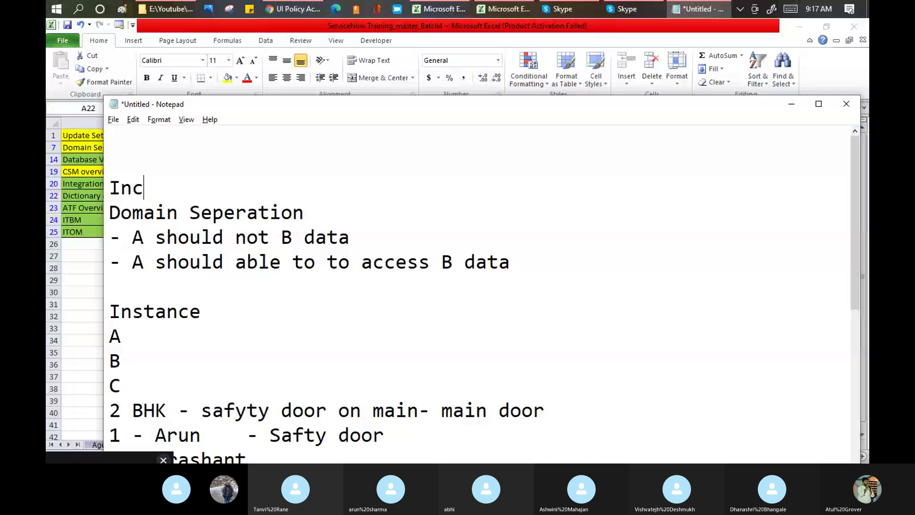
text( -Change -)
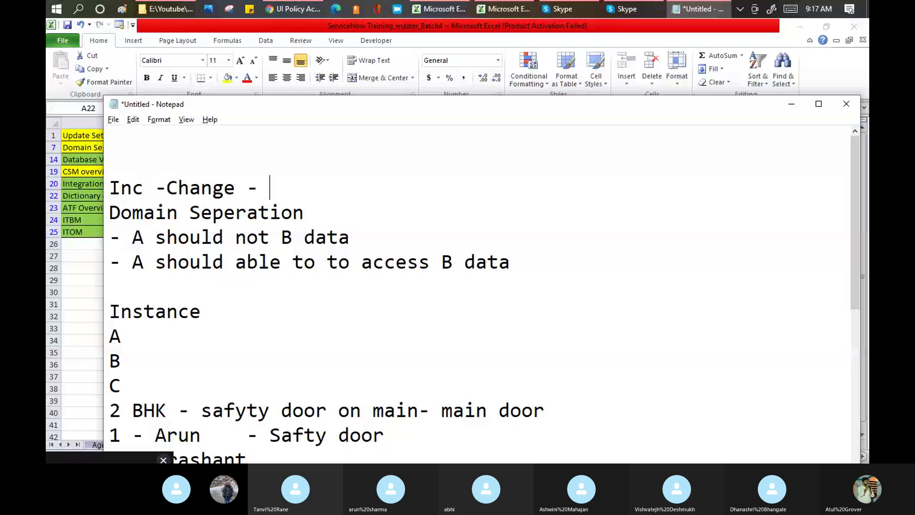
text( prob)
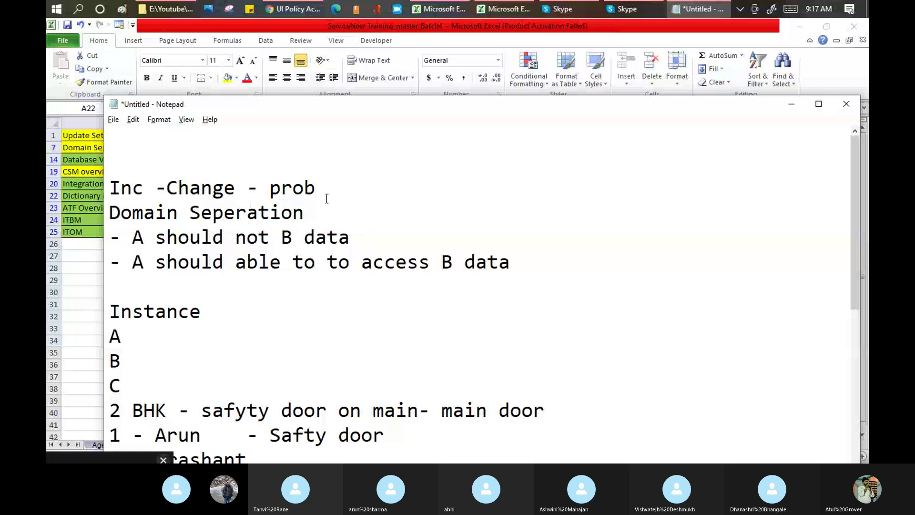
Put "Task -->" ahead of the incident, change and problem note so it forms one first line without blank lines.
drag(327, 198, 132, 176)
click(133, 138)
text(Task)
key(Delete)
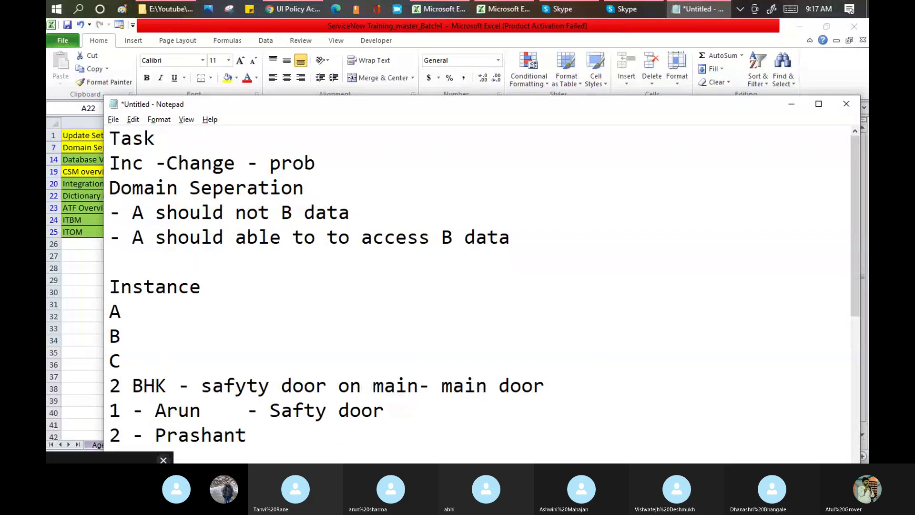
key(Delete)
text(--> Inc -Change - prob)
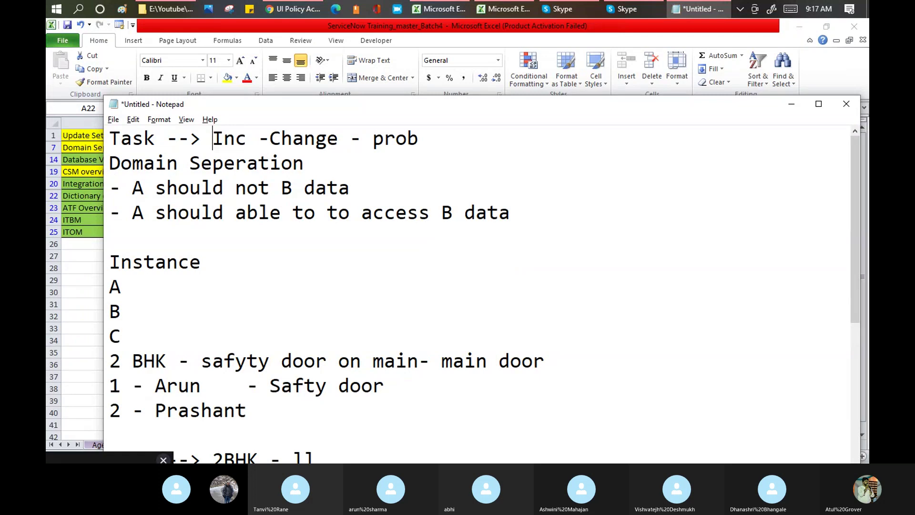
Add a "Dic Override" line below the first line, a blank line, and the line "Task --> Caller".
click(451, 146)
key(Return)
text(Dic Override)
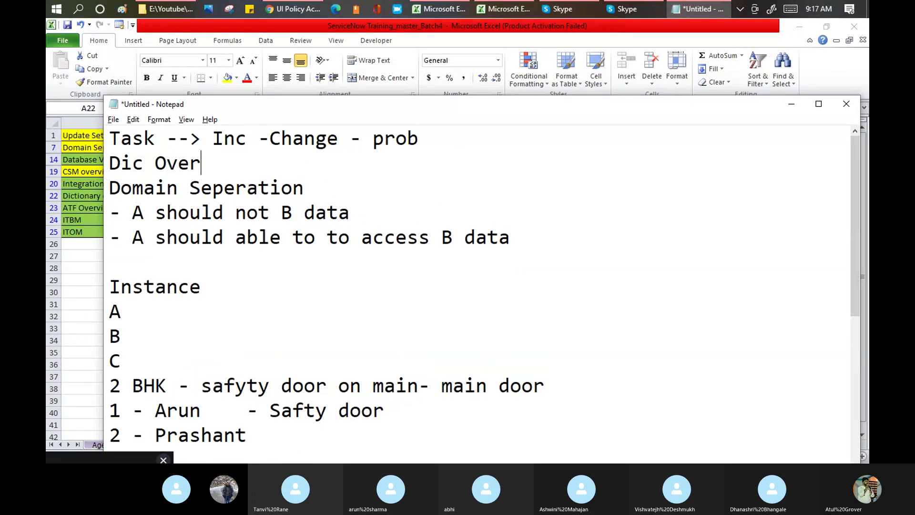
key(Return)
key(Return)
text(T)
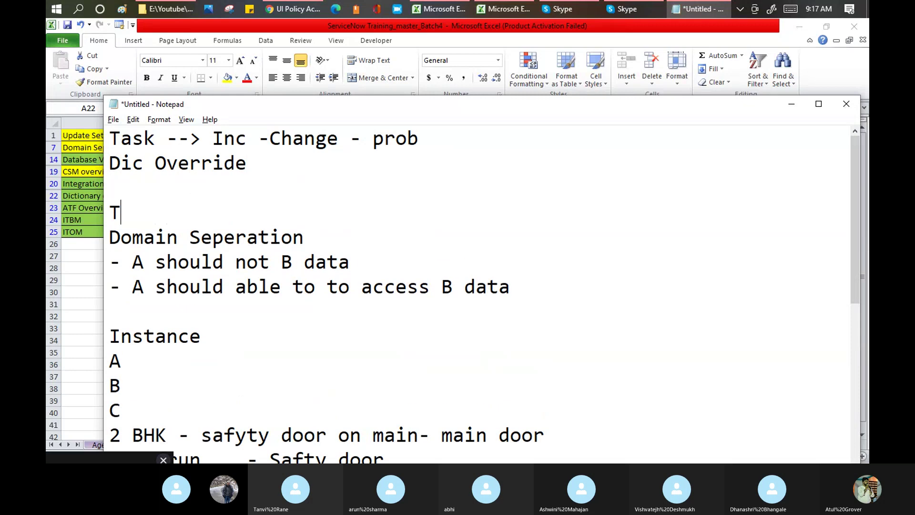
text(ask --> Caller)
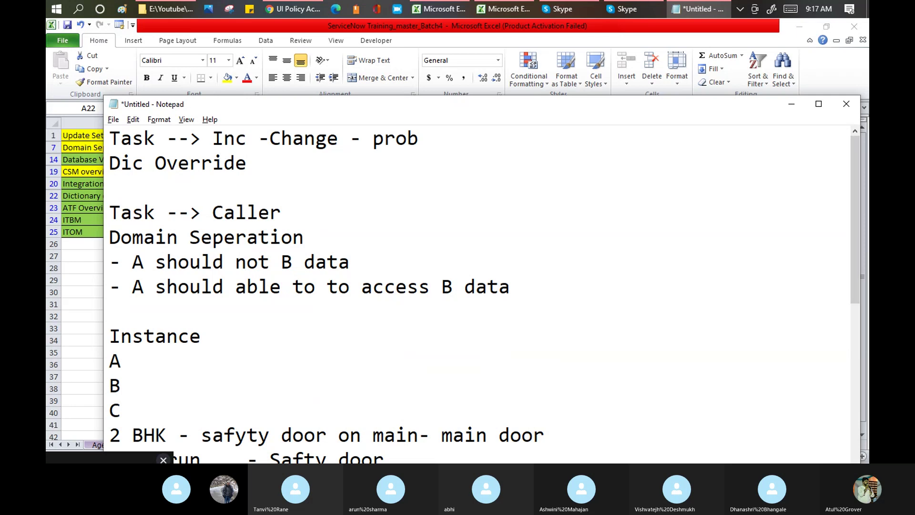
Append "- Mandtory" to the "Task --> Caller" line and, below a blank line, add "Inc --> caller - NON Mandatory".
text( - Mandtory)
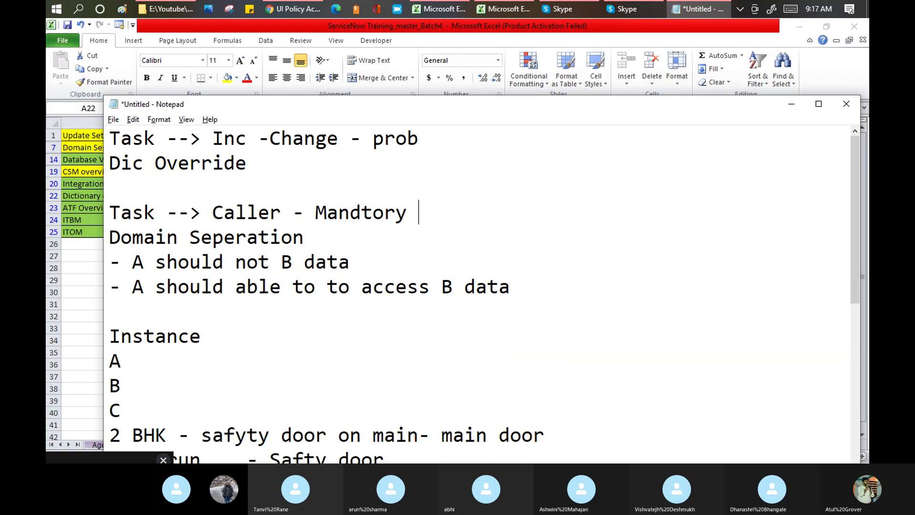
key(Return)
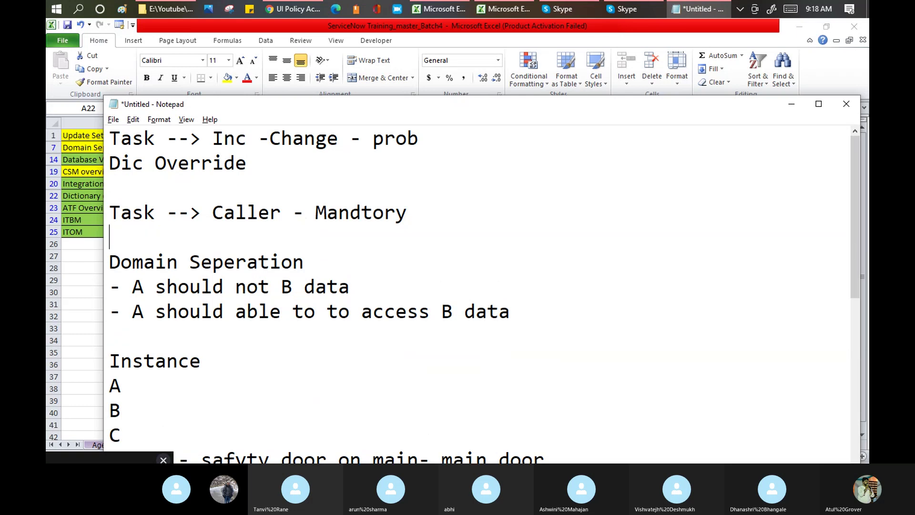
key(Return)
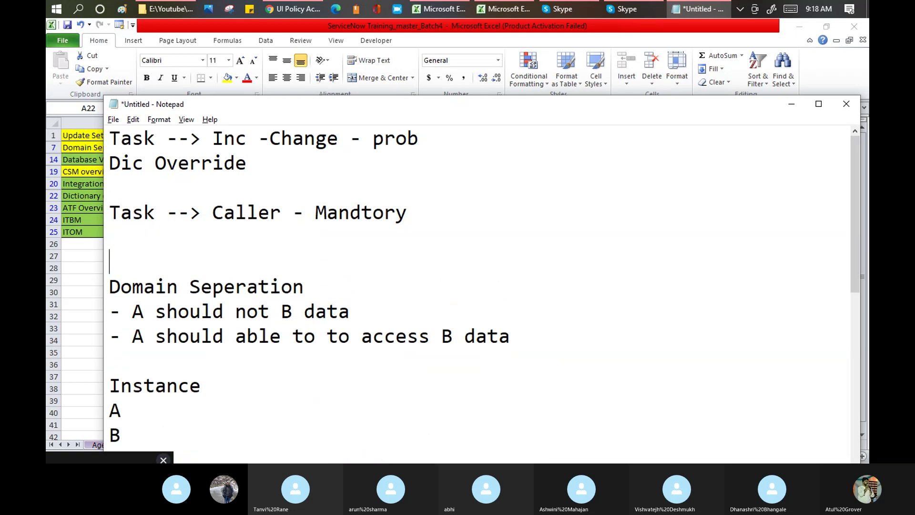
text(Inc)
text(-->)
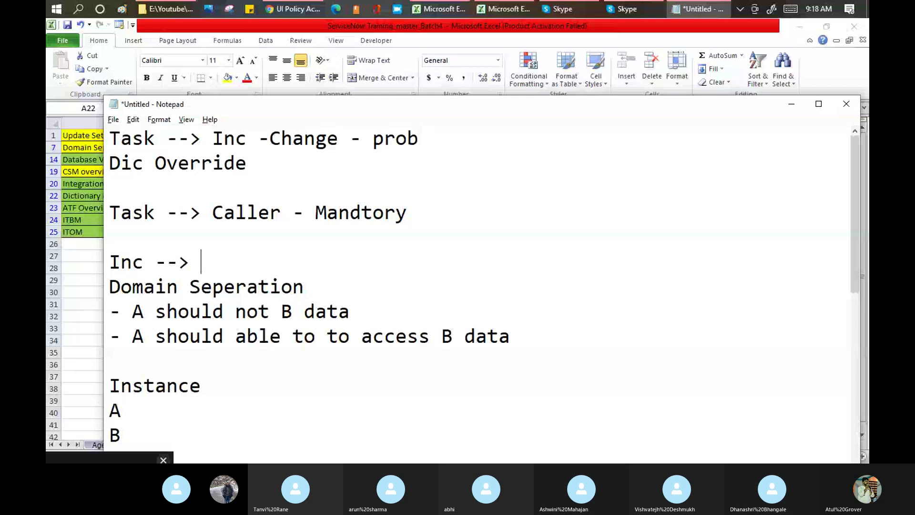
text( caller - NON )
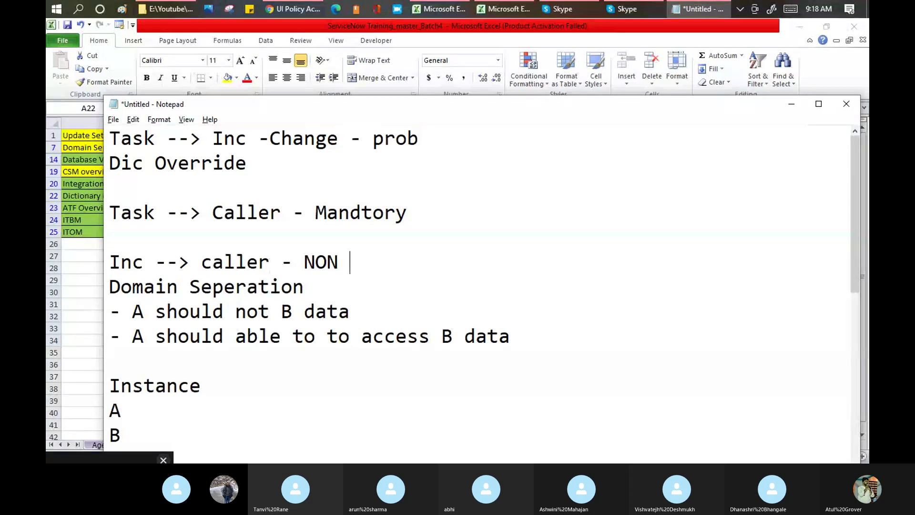
text(Mand)
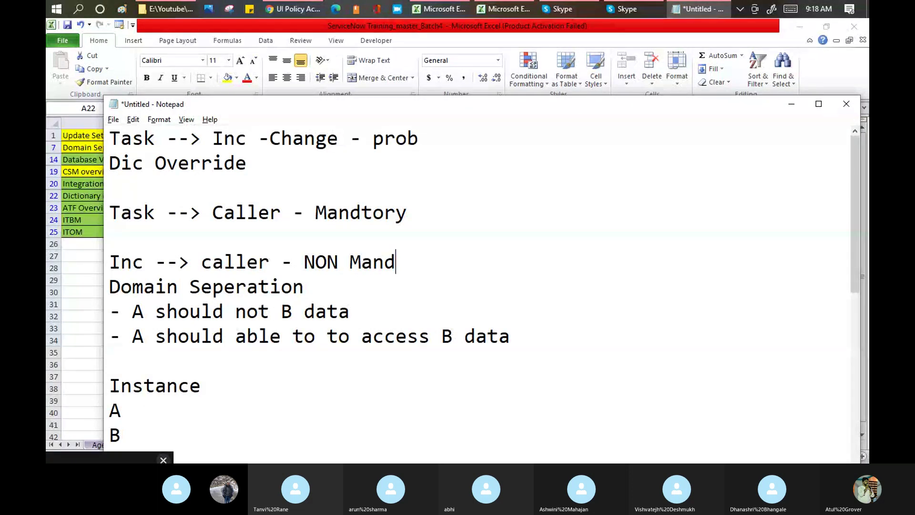
text(atory)
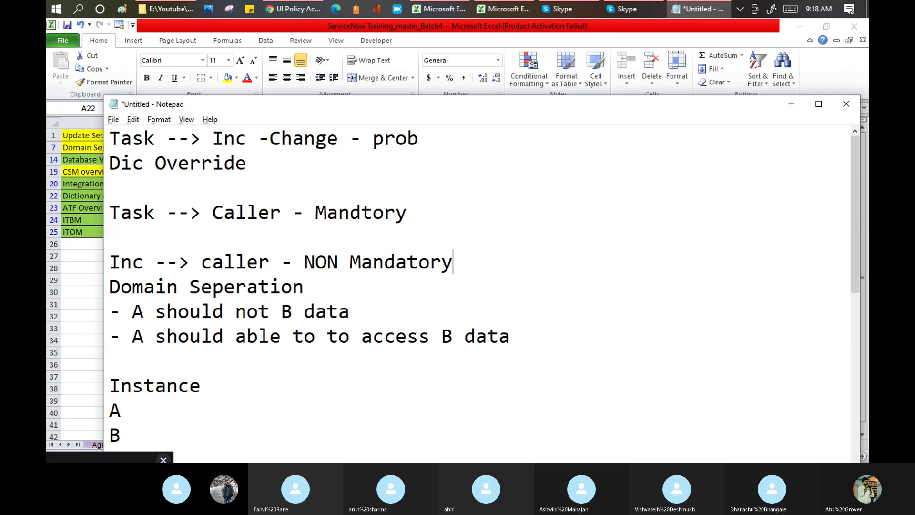
drag(454, 263, 108, 254)
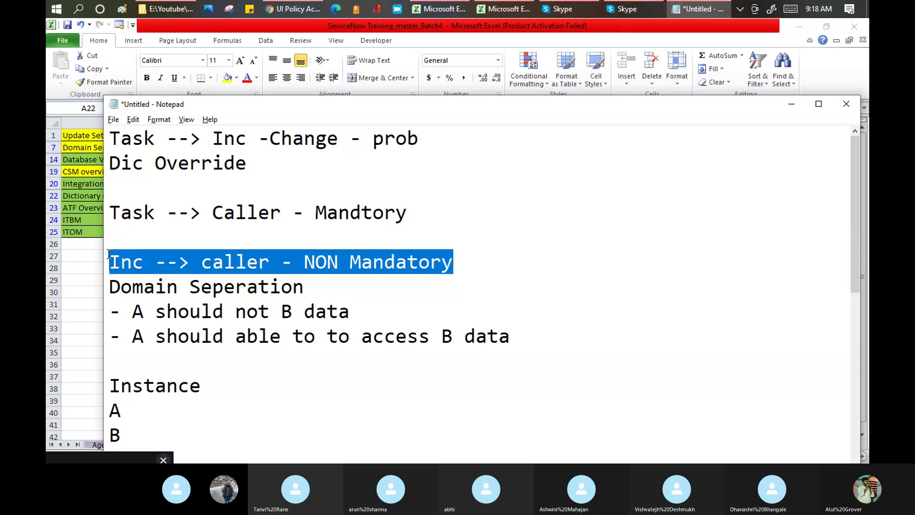
double_click(212, 164)
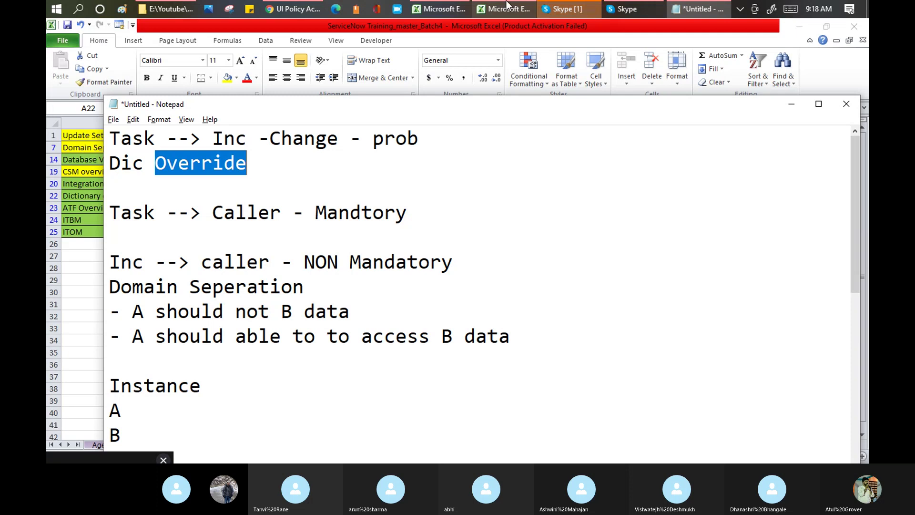
Switch to the ServiceNow instance showing the LNG user record in Chrome and filter the navigator for "dict".
click(299, 10)
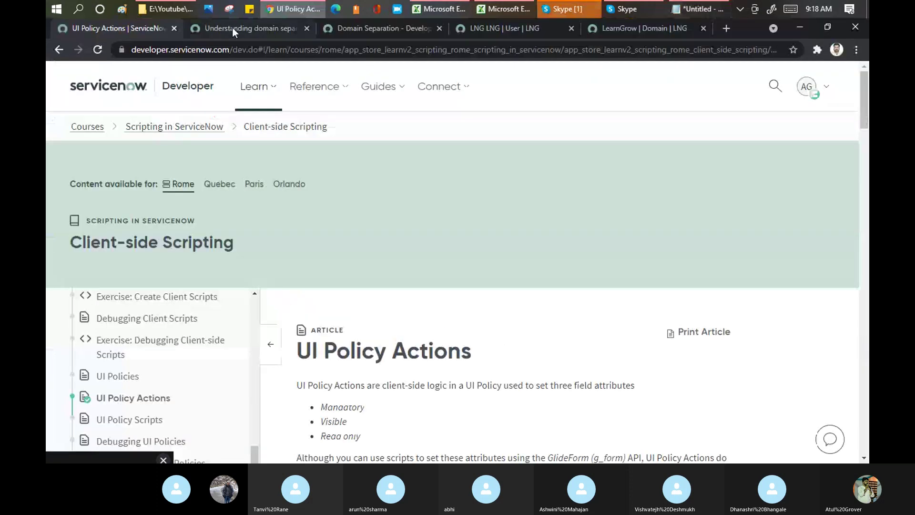
click(233, 29)
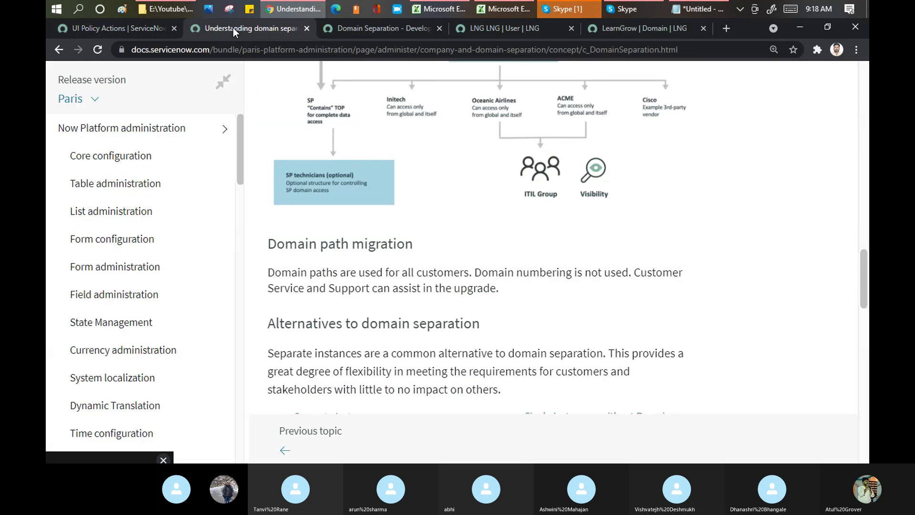
click(370, 28)
key(ctrl+Tab)
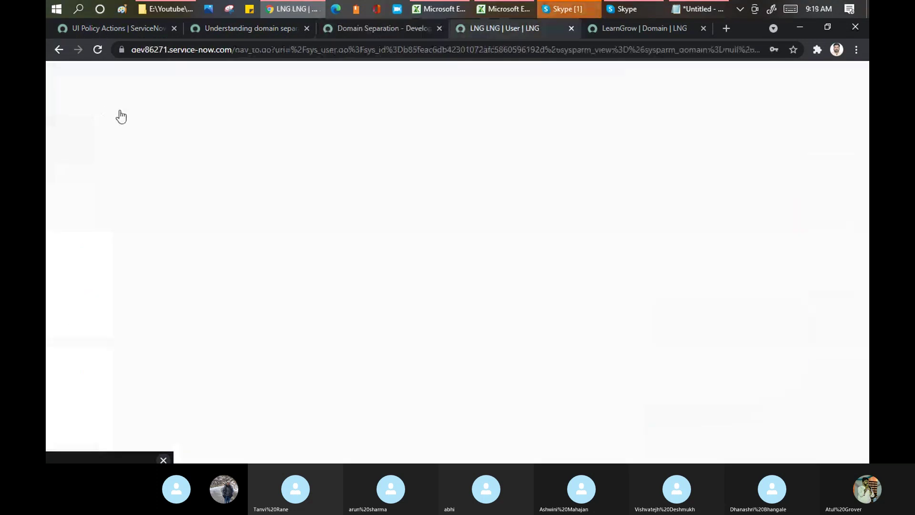
click(120, 108)
text(dict)
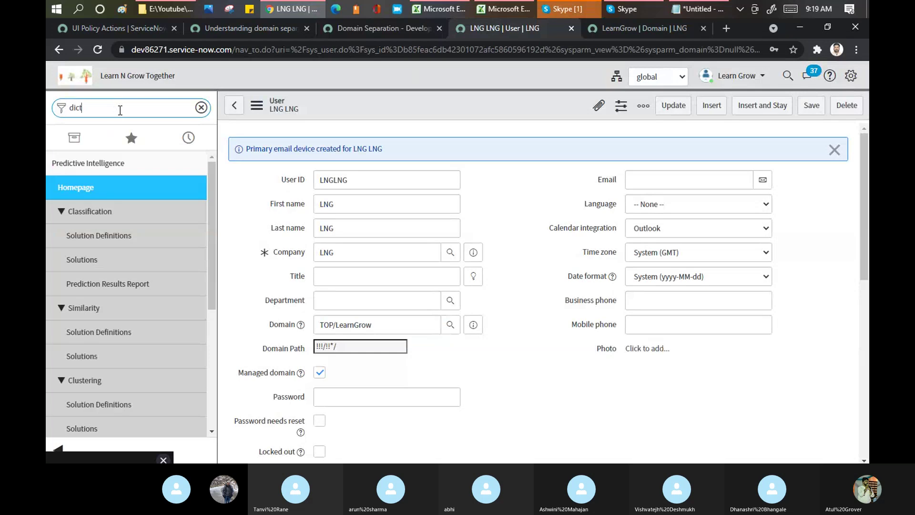
text(o)
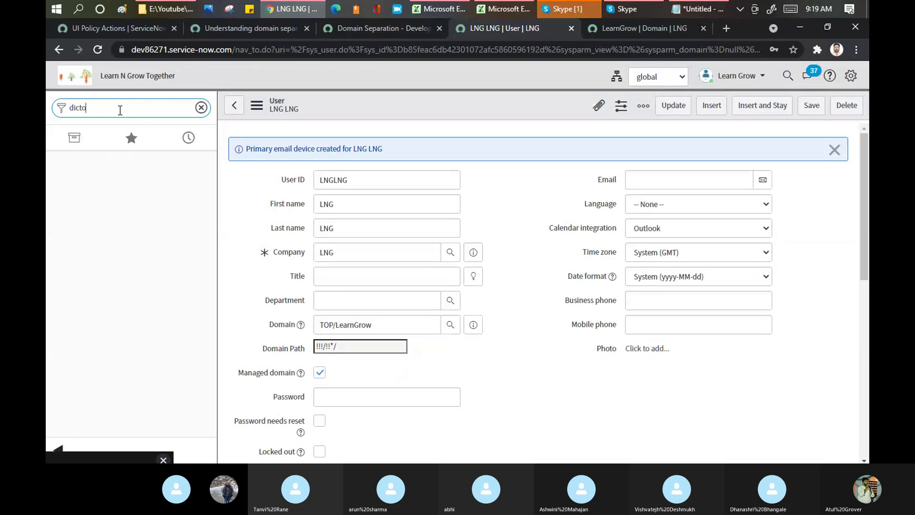
key(BackSpace)
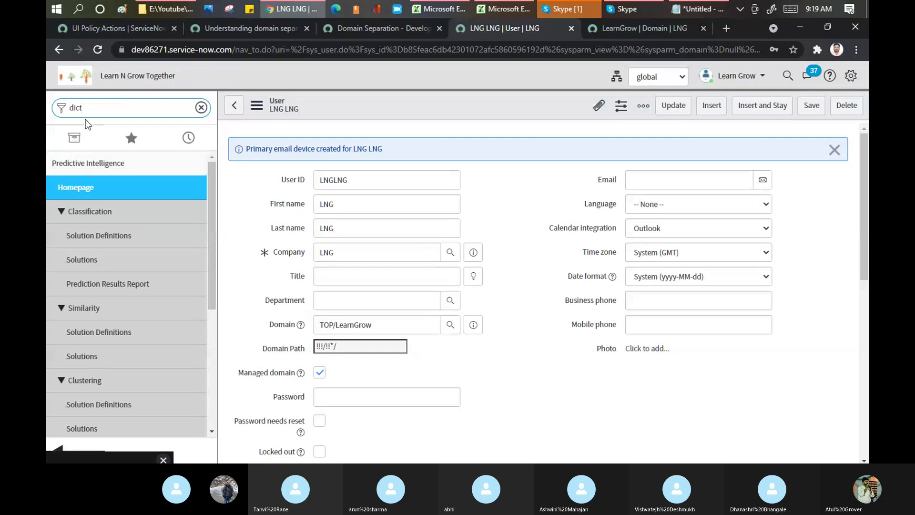
key(ctrl+a)
text(overr)
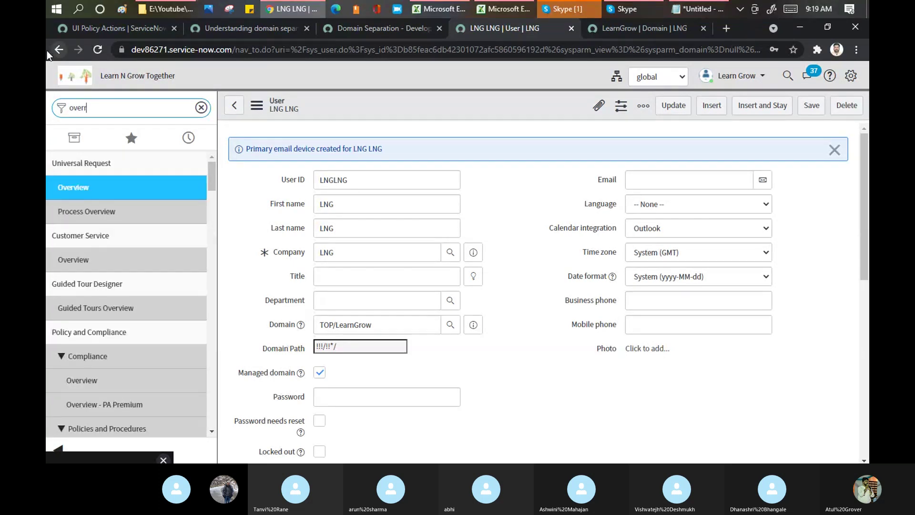
key(BackSpace)
key(BackSpace)
key(BackSpace)
key(BackSpace)
key(BackSpace)
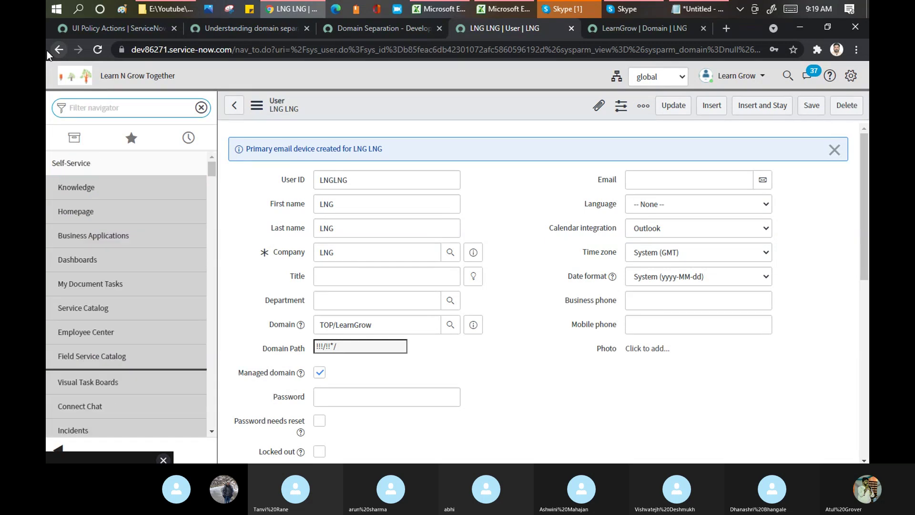
Filter the navigator for "dict", open the System Definition Dictionary list and filter its column names by "*caller".
text(dict)
drag(209, 230, 210, 321)
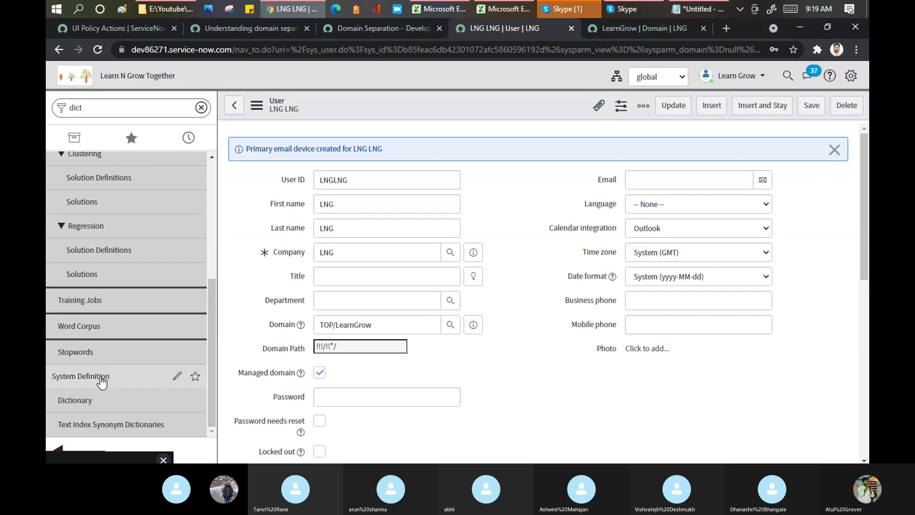
click(77, 403)
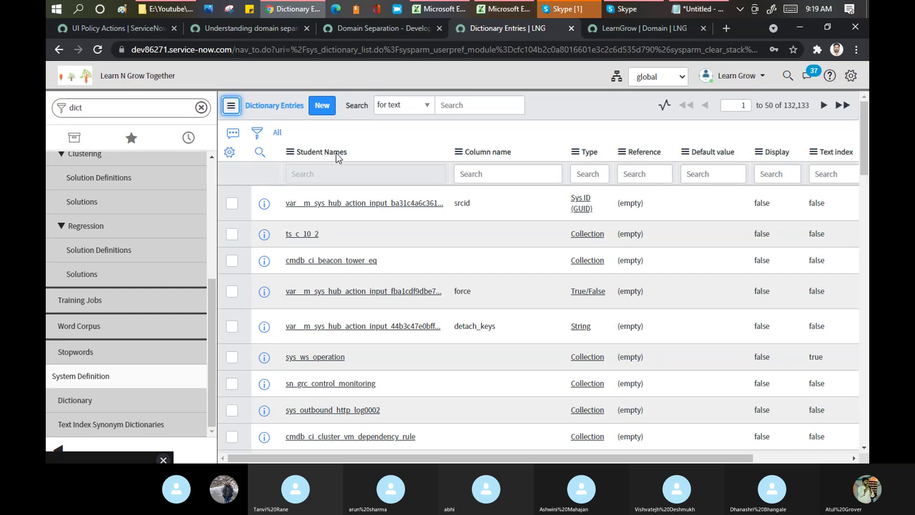
click(488, 175)
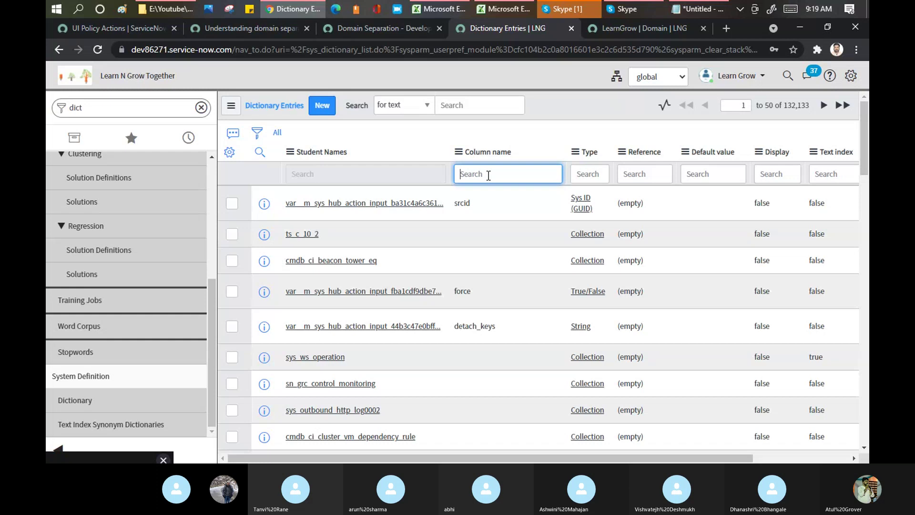
text(*caller)
key(Return)
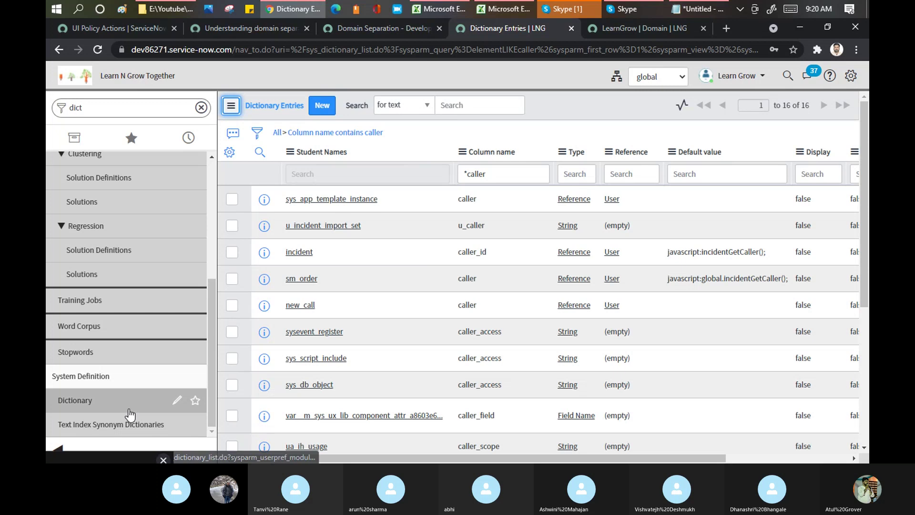
Personalize the dictionary entries list by removing Student Names from the selected columns.
click(230, 153)
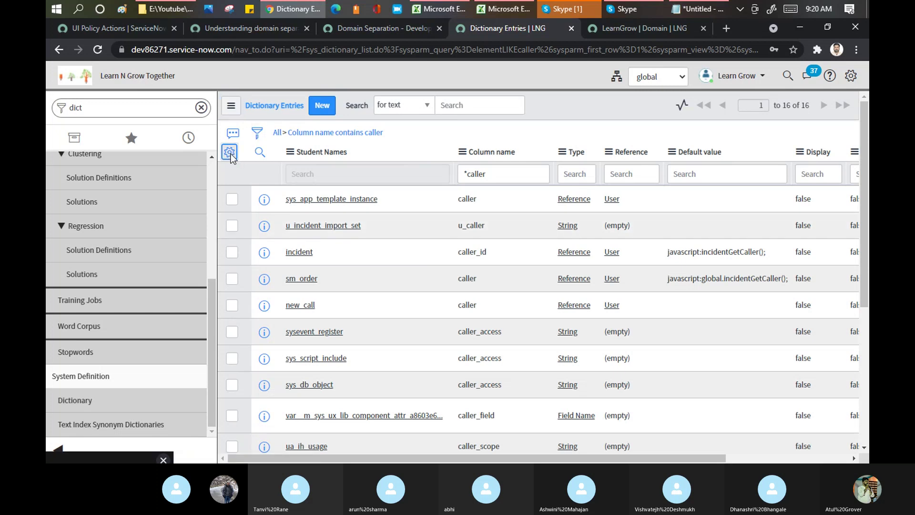
click(230, 154)
click(598, 173)
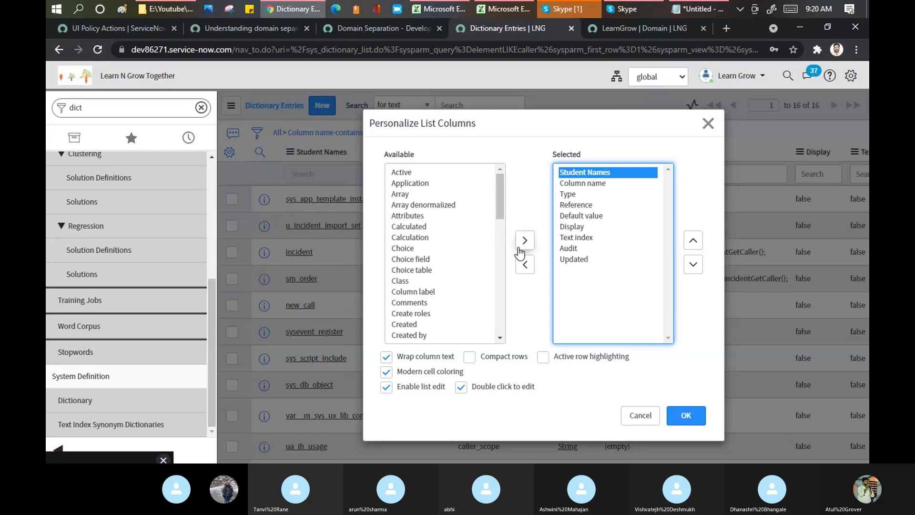
click(526, 264)
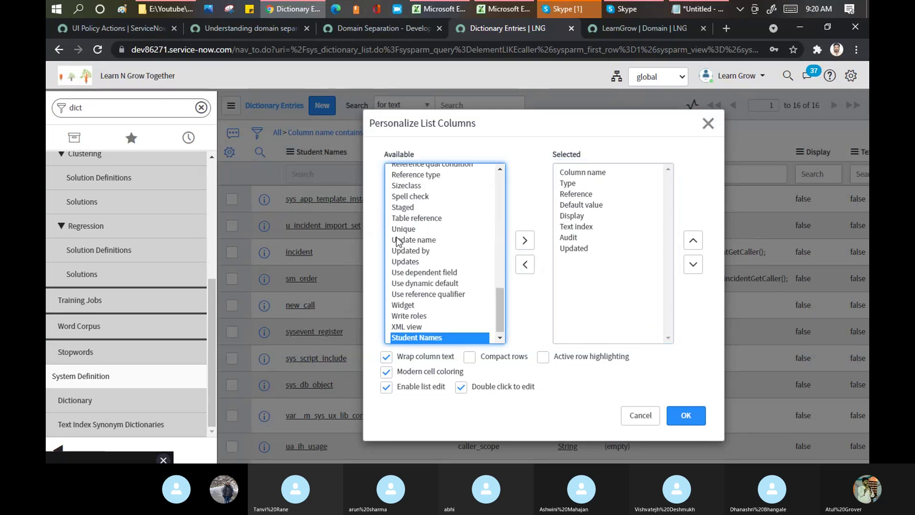
Add Table reference to the selected list columns, place it directly after Type and apply the column layout.
click(395, 243)
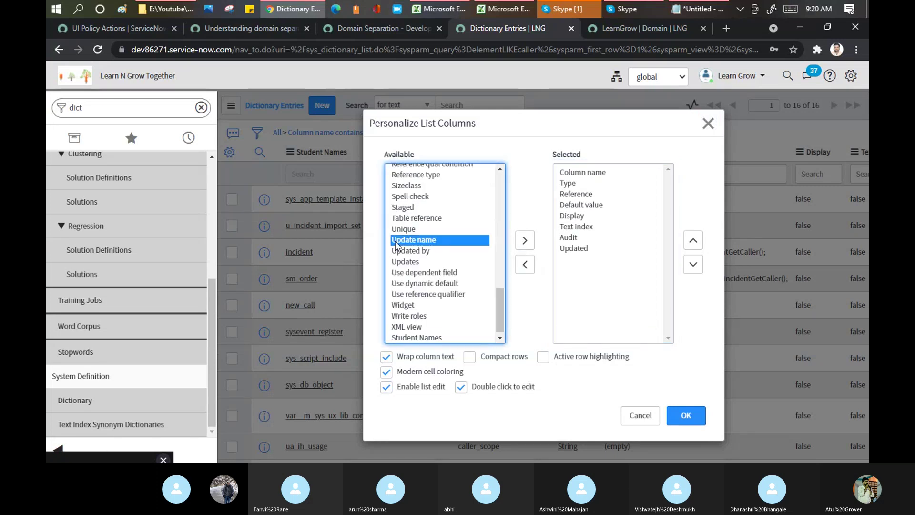
key(Up)
key(Up)
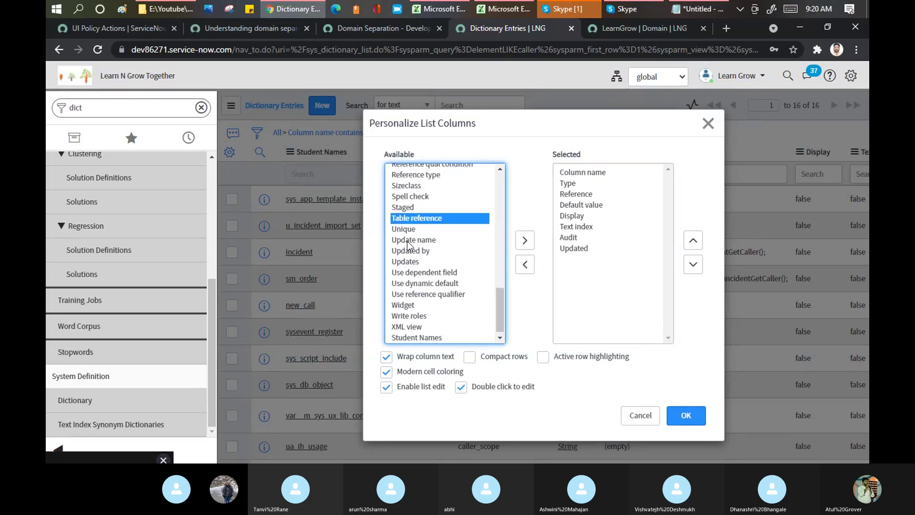
click(525, 241)
click(693, 241)
click(694, 241)
click(694, 241)
click(694, 241)
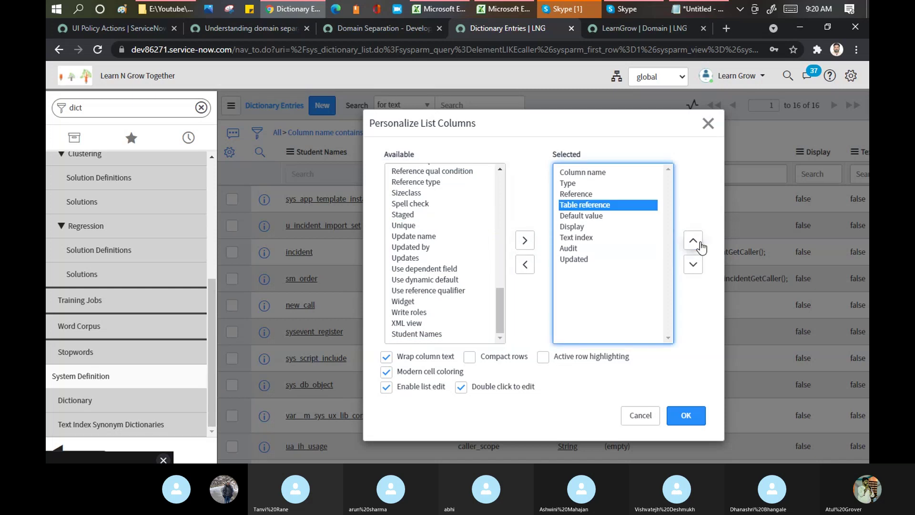
click(694, 241)
click(691, 421)
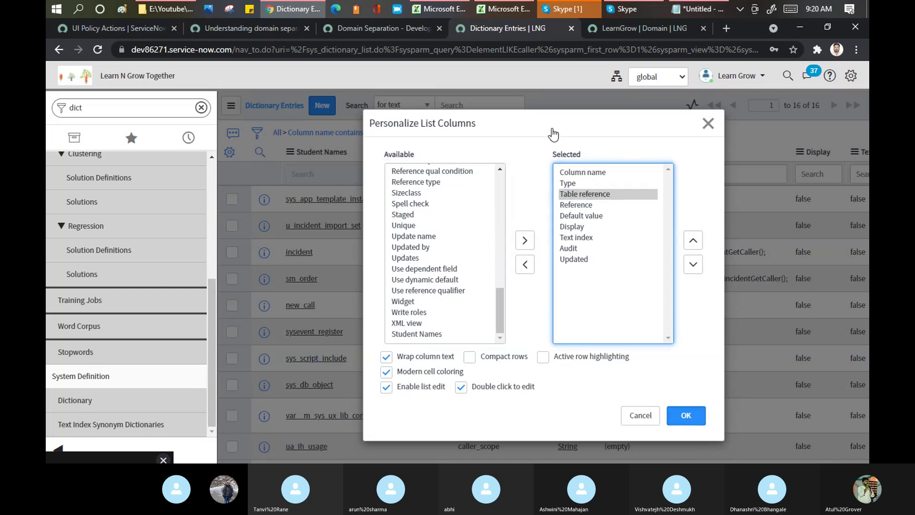
Switch to the Skype call, check the unread messages in its chat and return to the ServiceNow dictionary list.
click(577, 8)
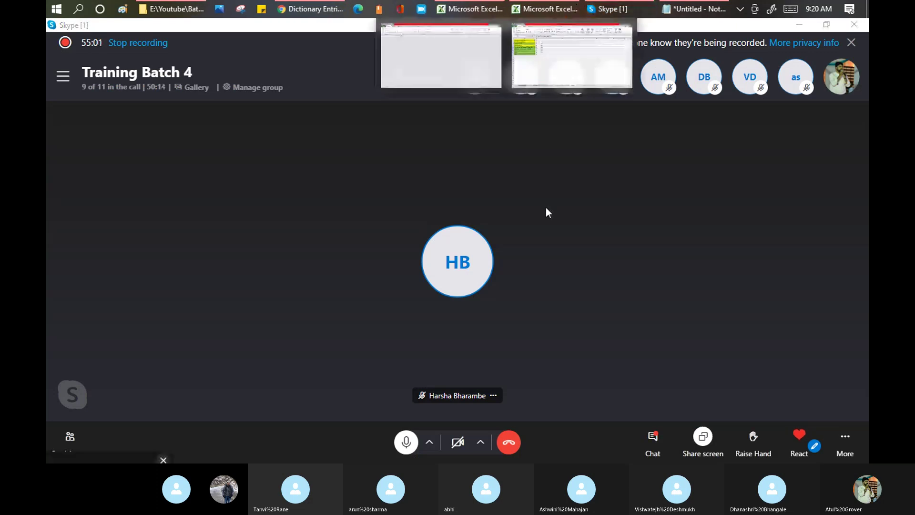
click(652, 437)
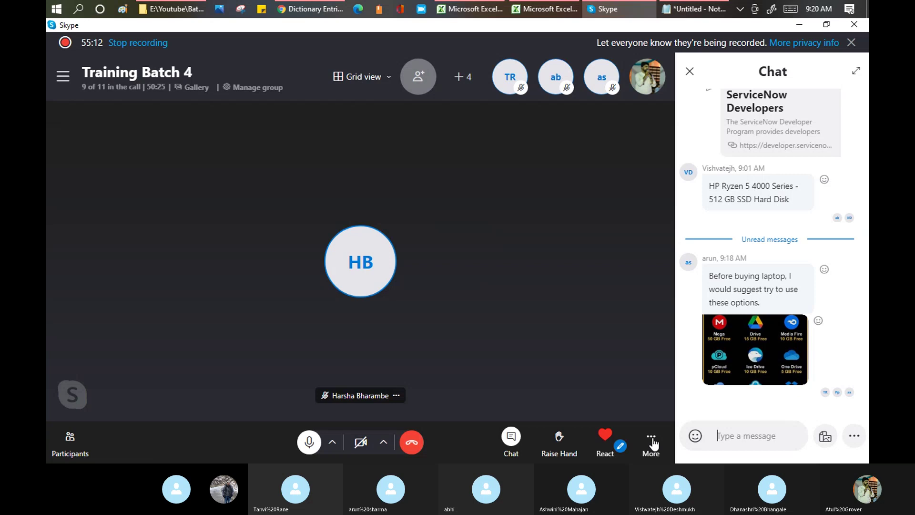
key(alt+Tab)
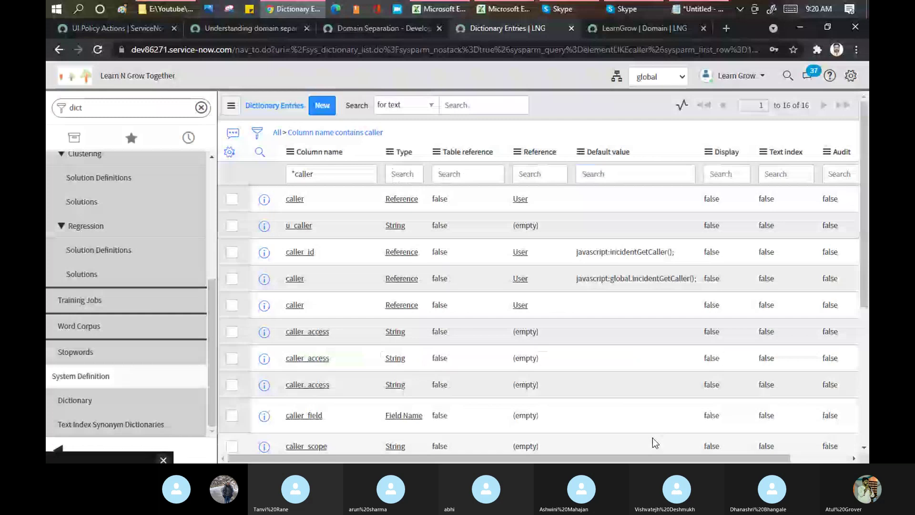
Open the first caller dictionary entry and inspect the dictionary info of its Student Names field and the table name.
click(479, 175)
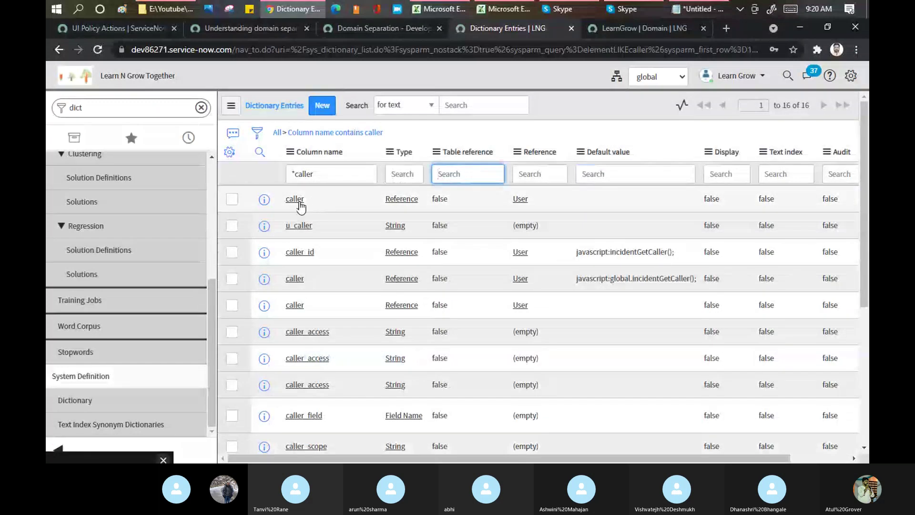
click(298, 201)
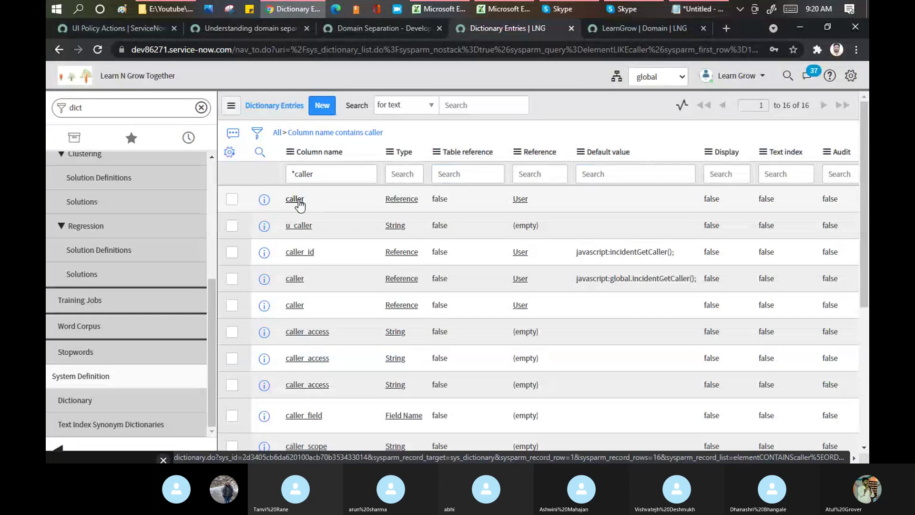
click(294, 200)
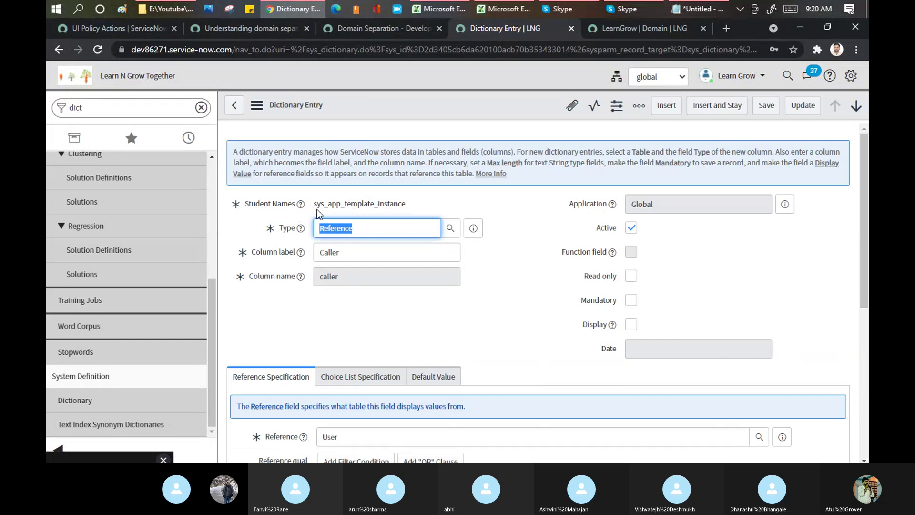
right_click(285, 206)
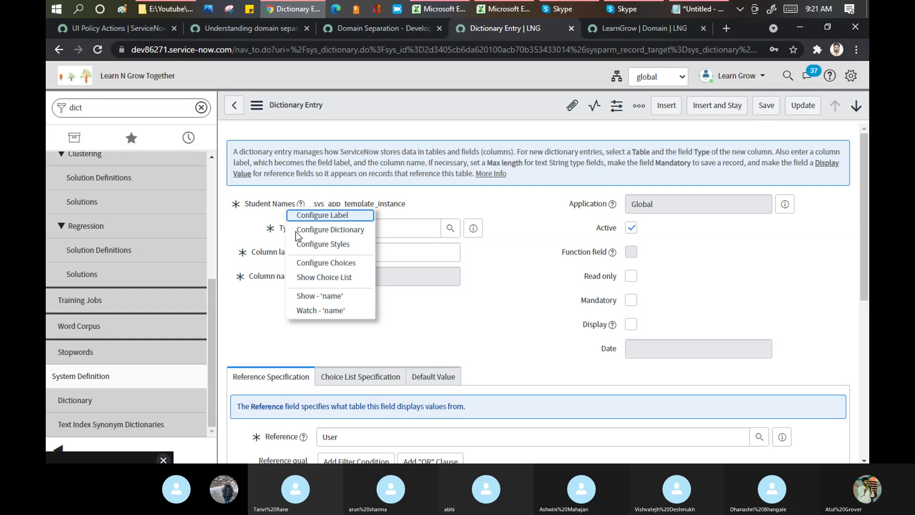
click(336, 300)
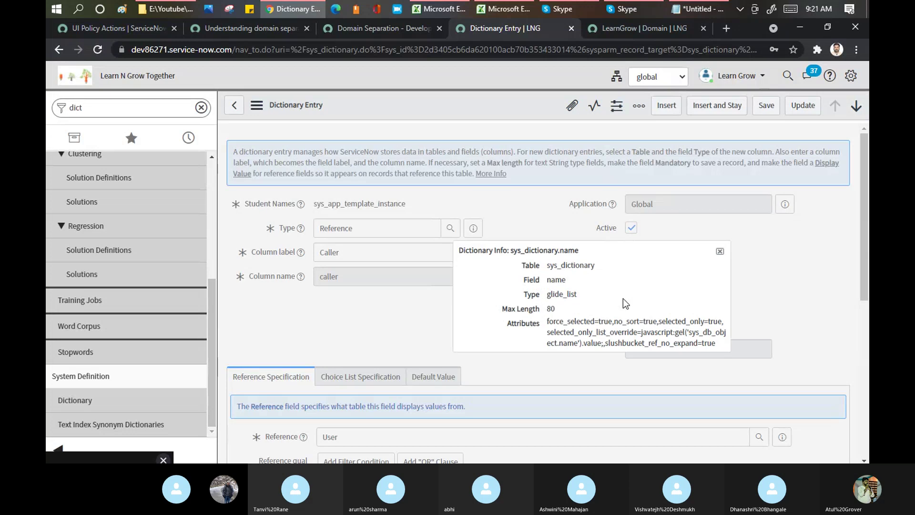
click(720, 251)
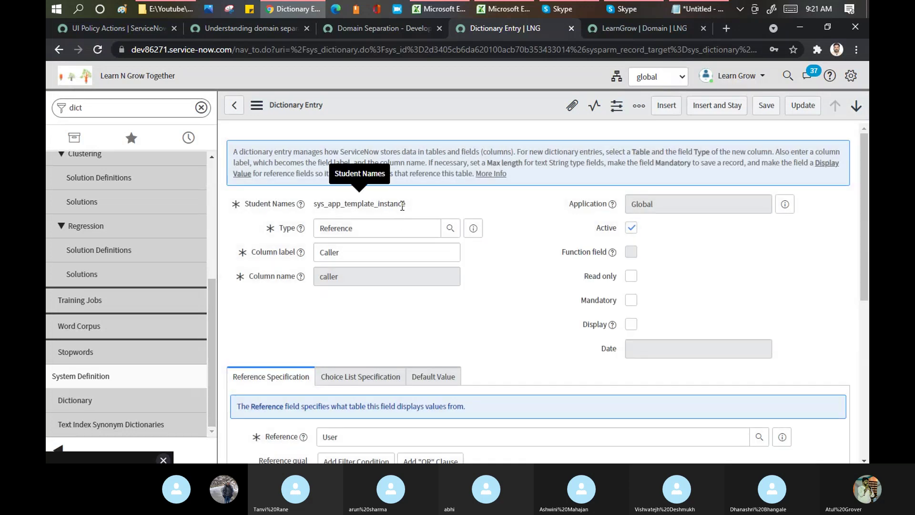
drag(409, 205, 315, 208)
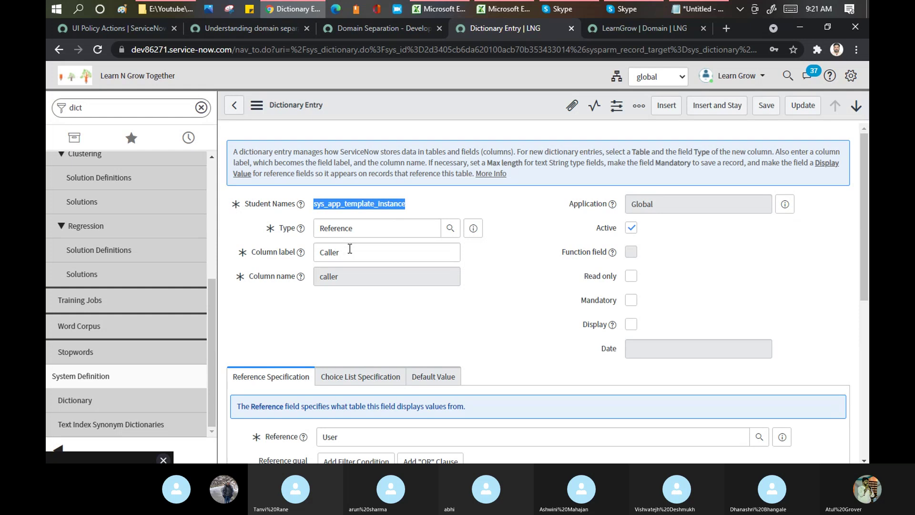
Enable Read only, Mandatory and Display on the sys_app_template_instance caller entry, and discard the changes when returning to the list.
click(636, 279)
click(636, 296)
click(634, 324)
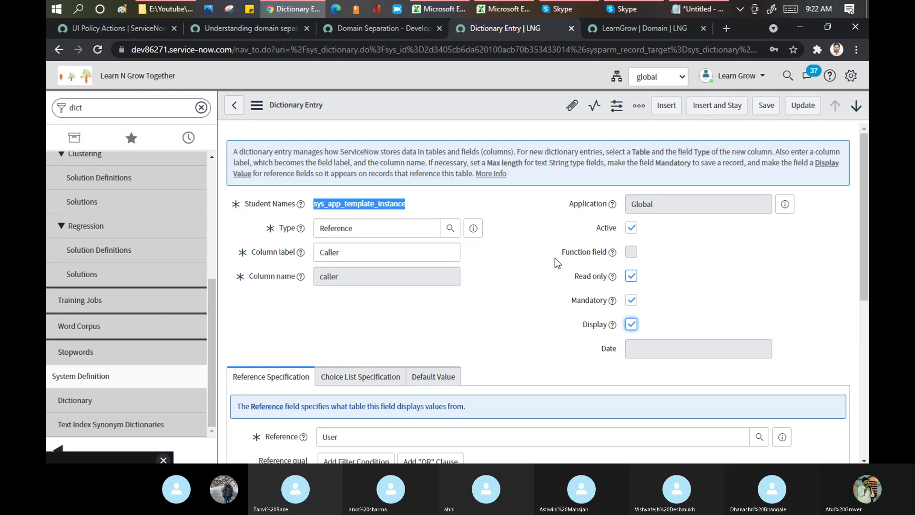
click(236, 106)
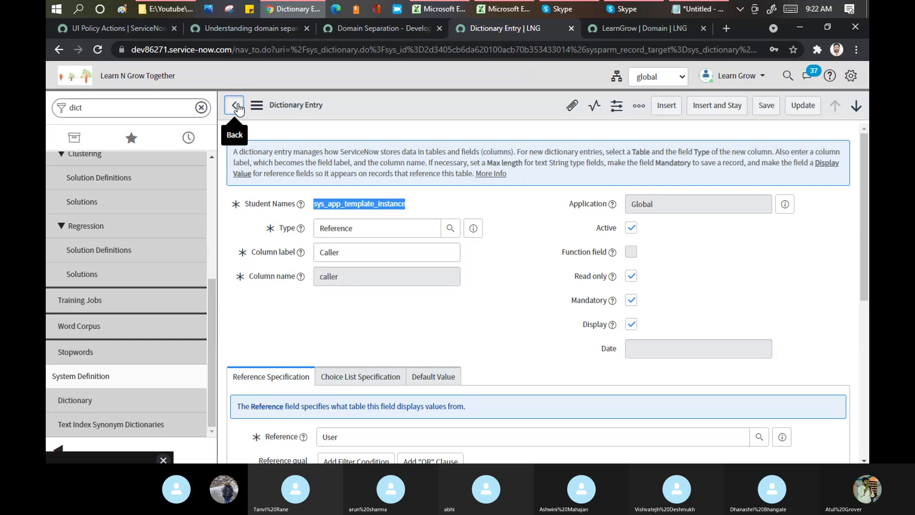
click(236, 106)
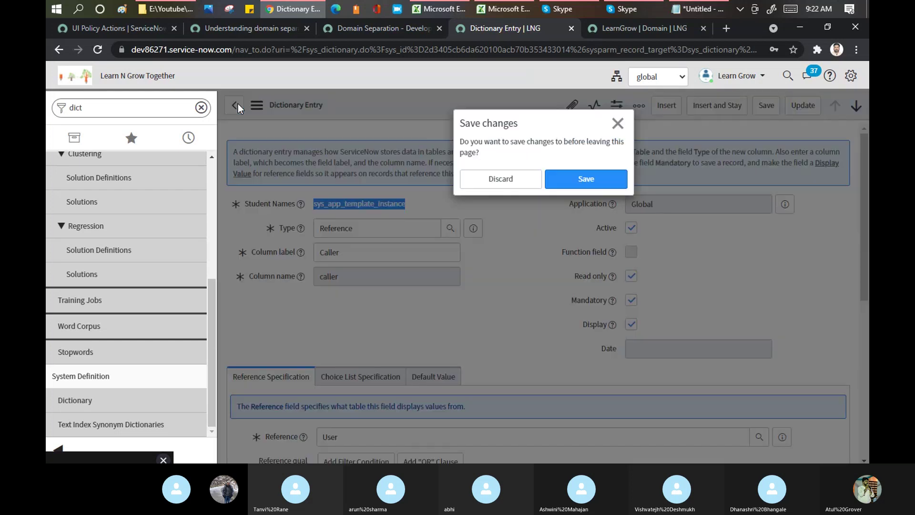
click(498, 186)
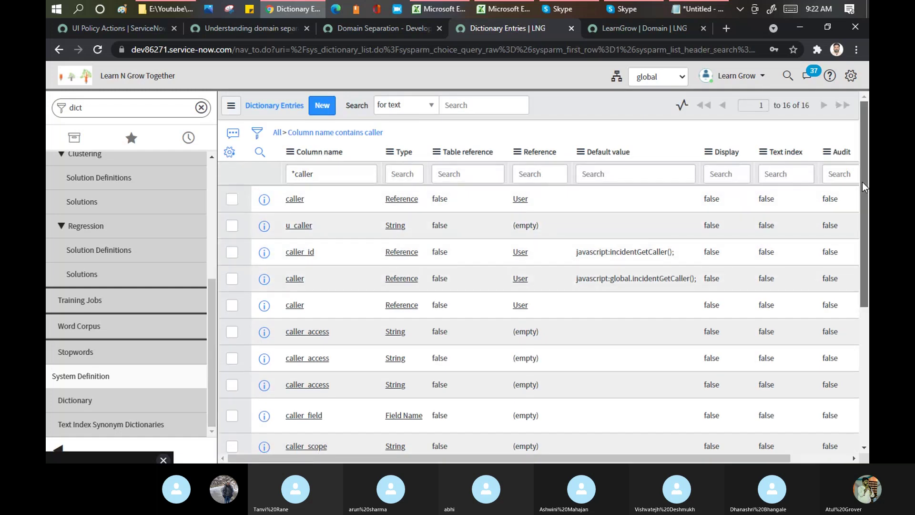
Find the caller column belonging to the new_call table in the filtered list and open its dictionary entry.
drag(862, 182, 863, 343)
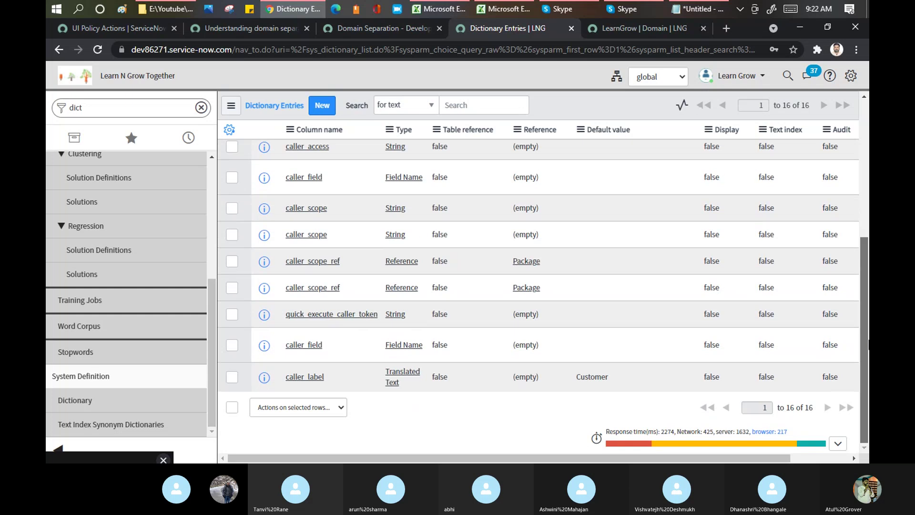
drag(863, 340, 864, 216)
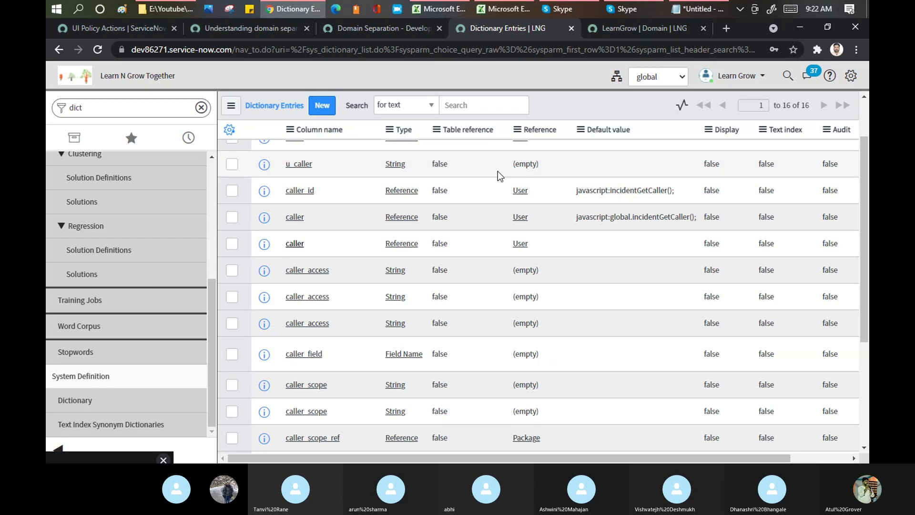
click(295, 244)
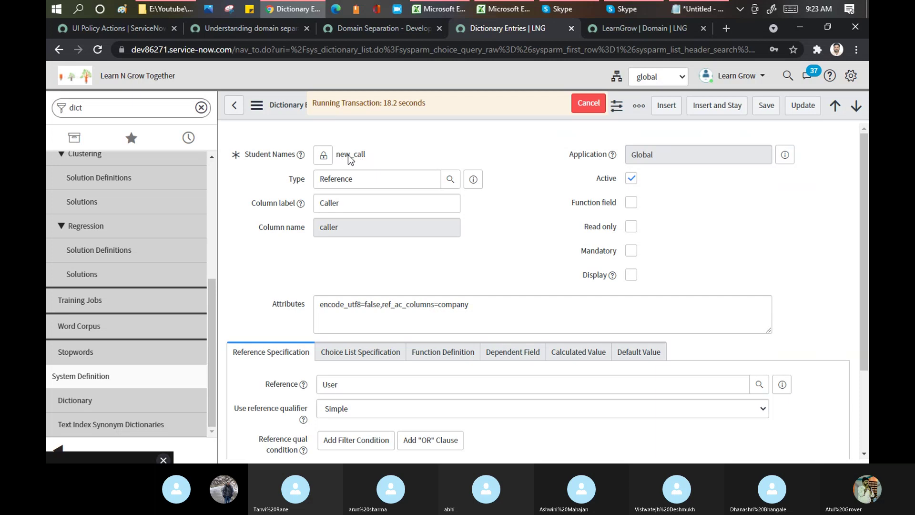
drag(352, 157, 366, 157)
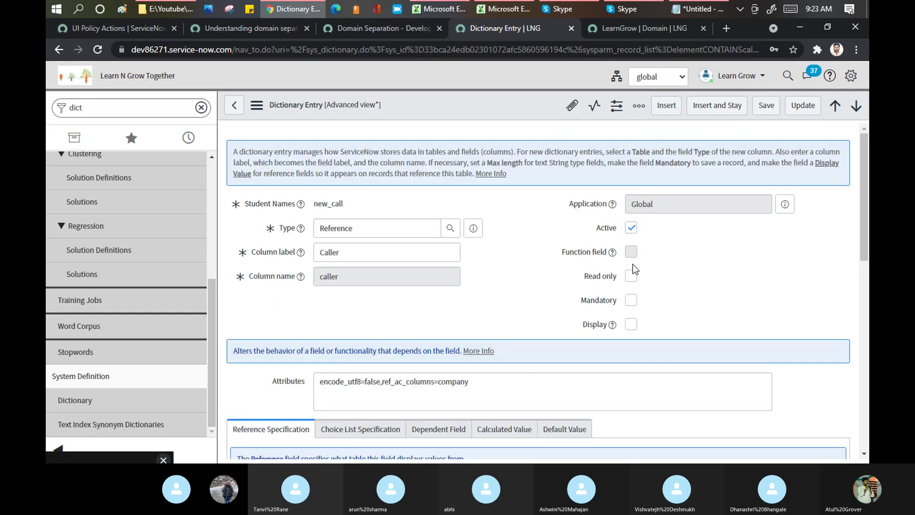
Filter the navigator for "new c" and open the Service Desk New Call form in a separate browser tab.
click(94, 117)
text(new c)
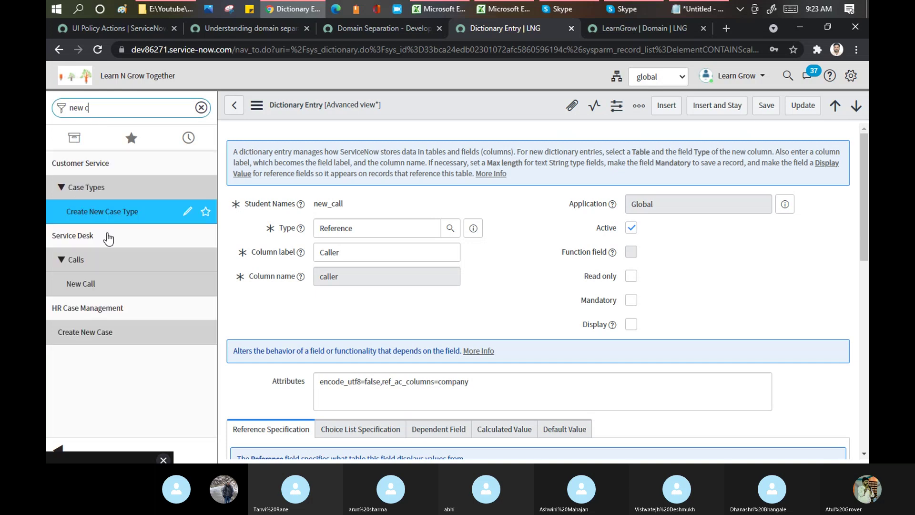
middle_click(87, 295)
click(521, 28)
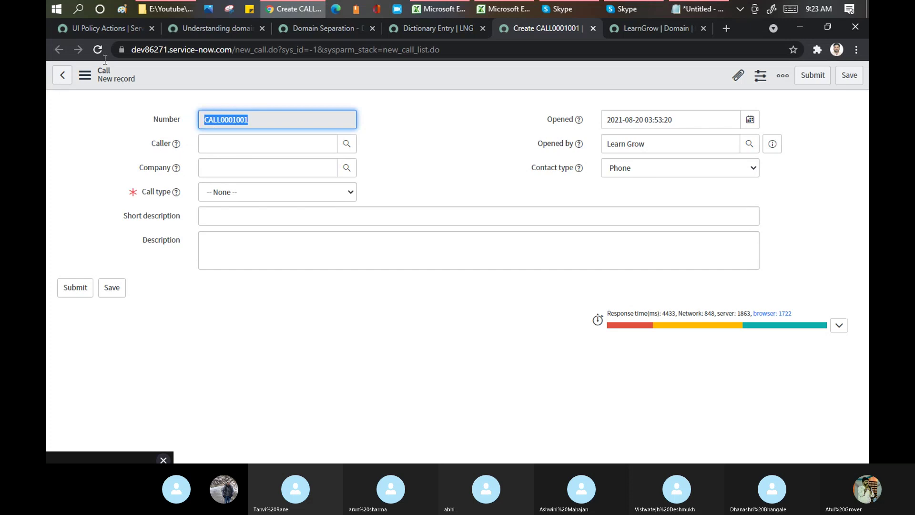
Make the Caller field of new_call mandatory, save the dictionary entry and reload the new call form to check it.
click(407, 32)
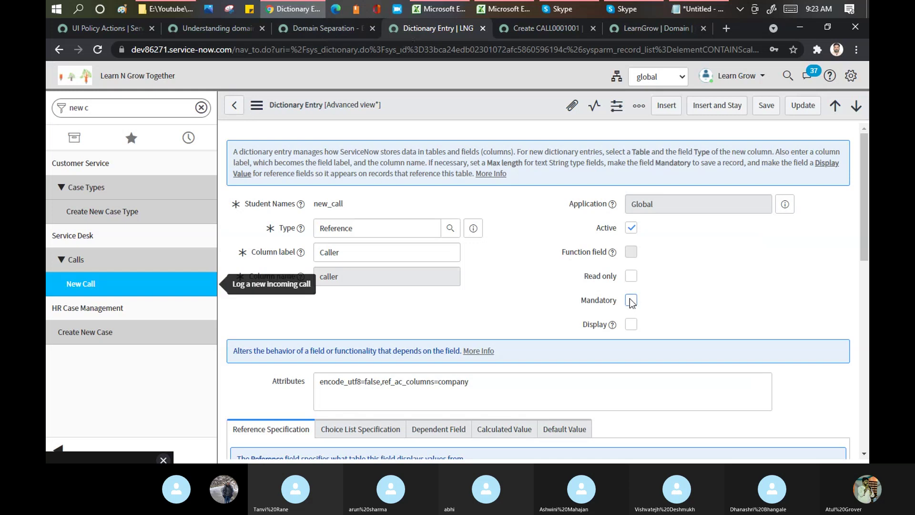
click(765, 114)
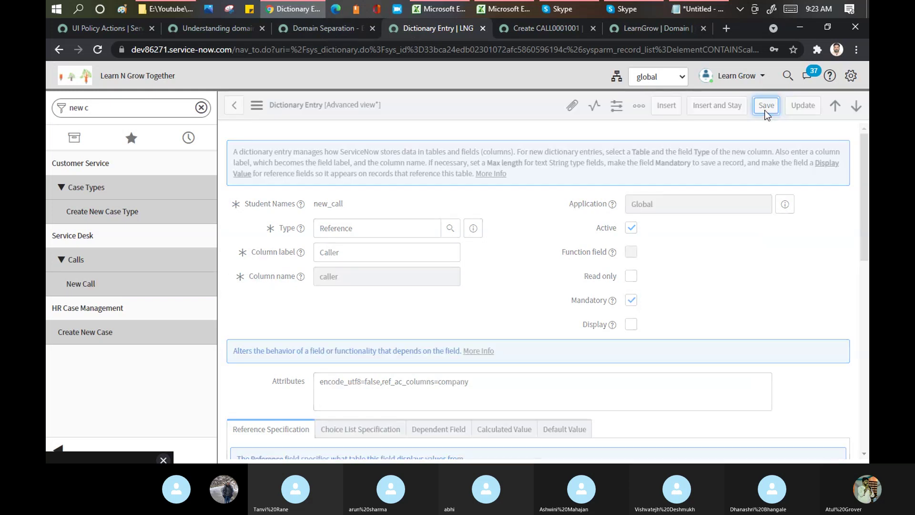
click(544, 28)
click(476, 51)
key(Return)
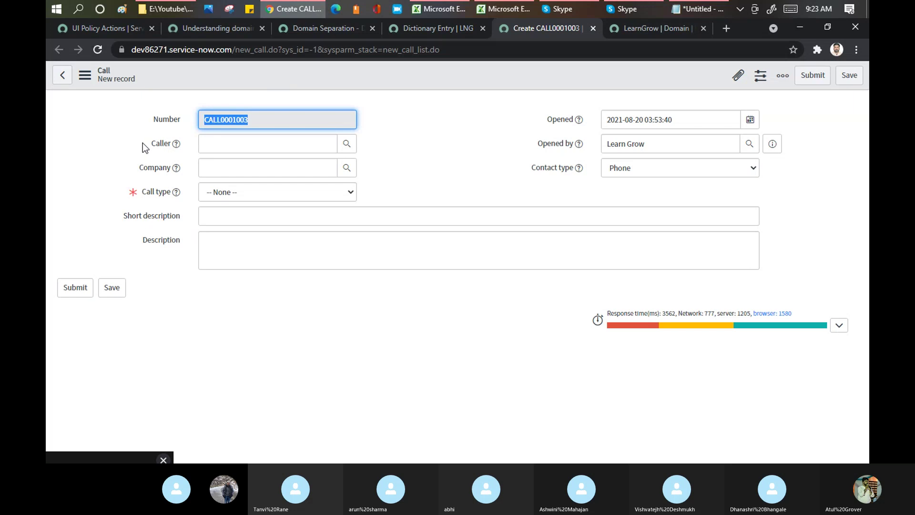
click(450, 50)
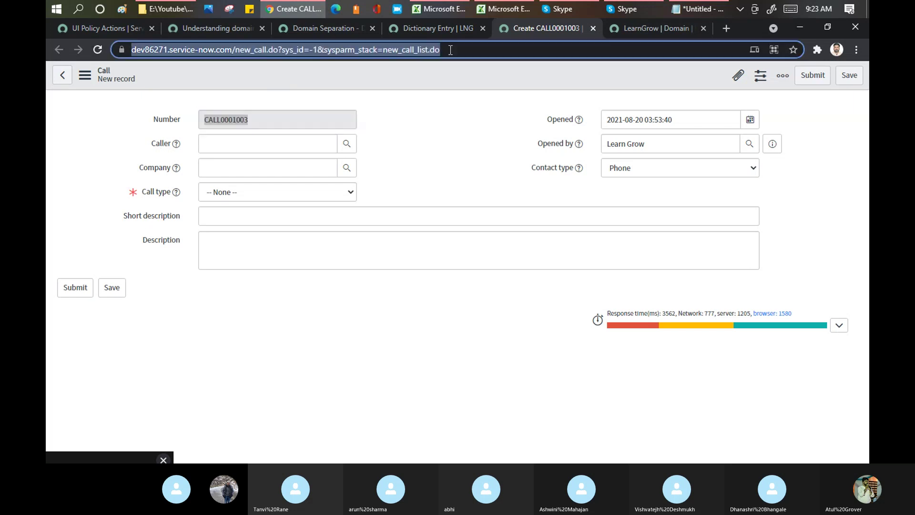
key(Return)
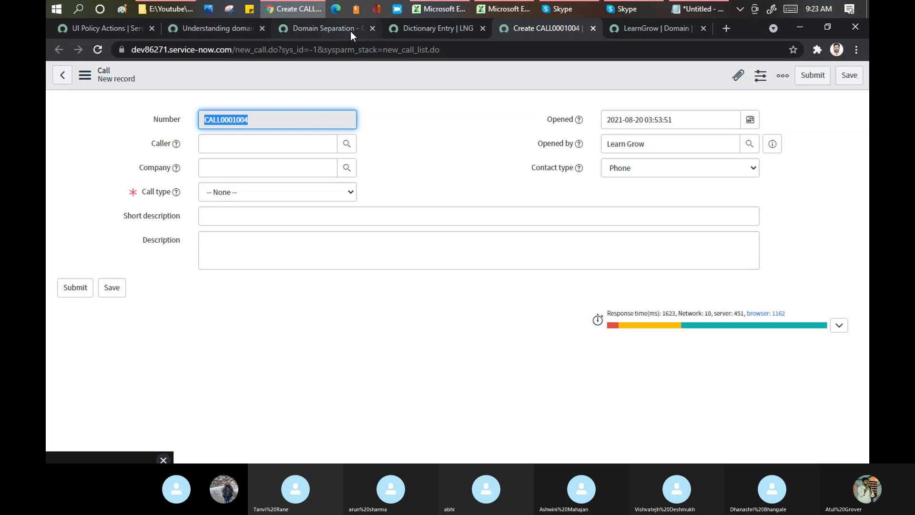
Return to the new_call Caller dictionary entry and clear its Mandatory option.
click(118, 28)
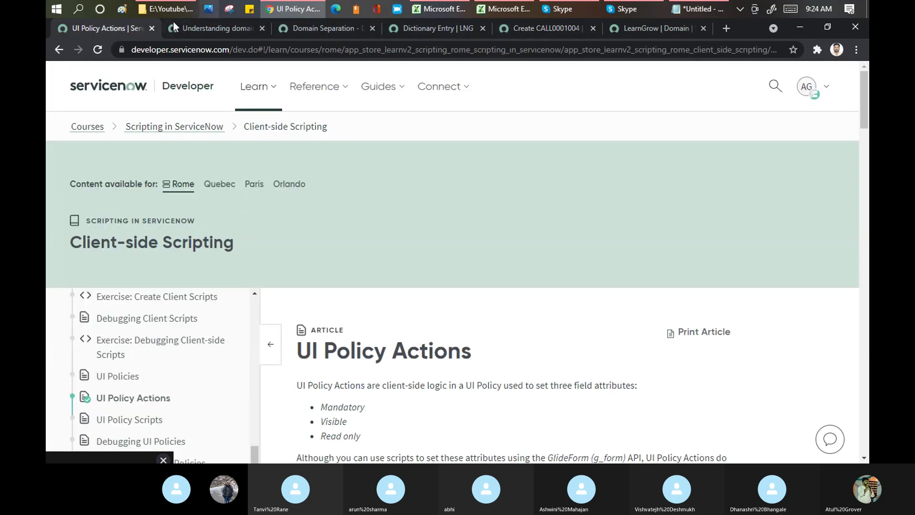
click(213, 30)
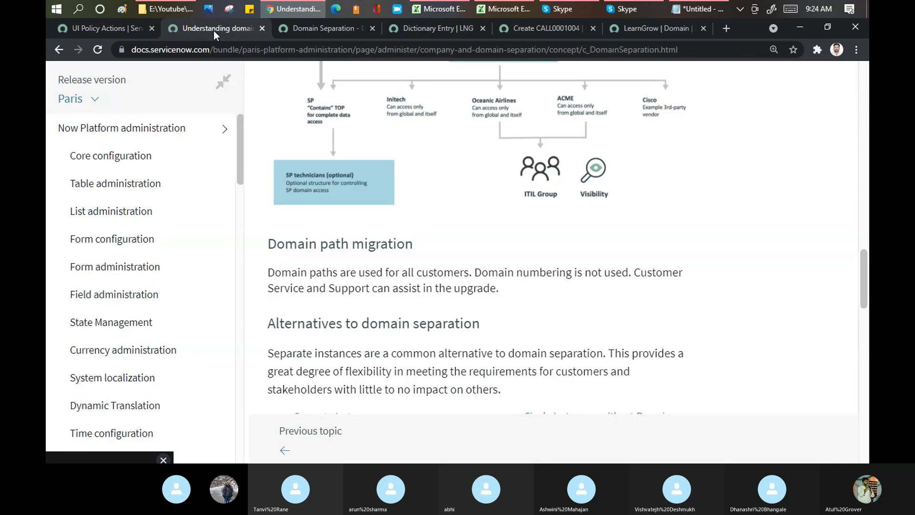
click(310, 31)
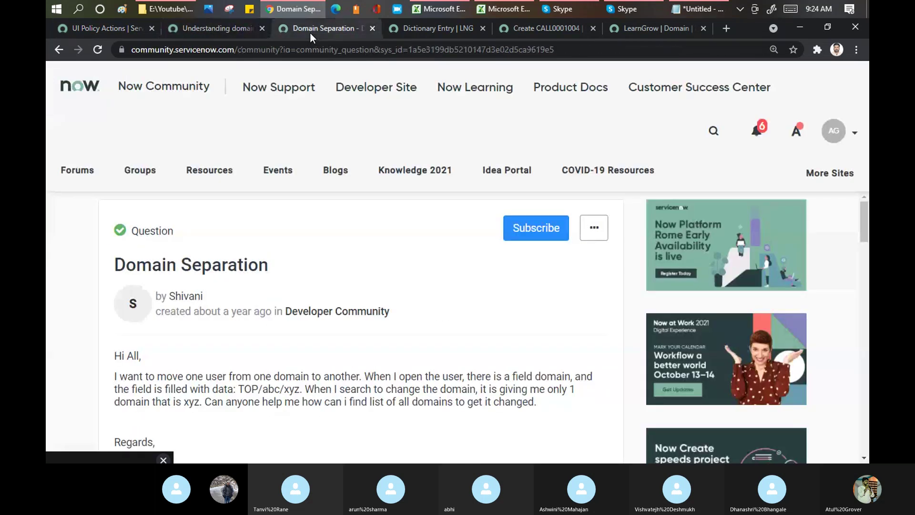
key(ctrl+Tab)
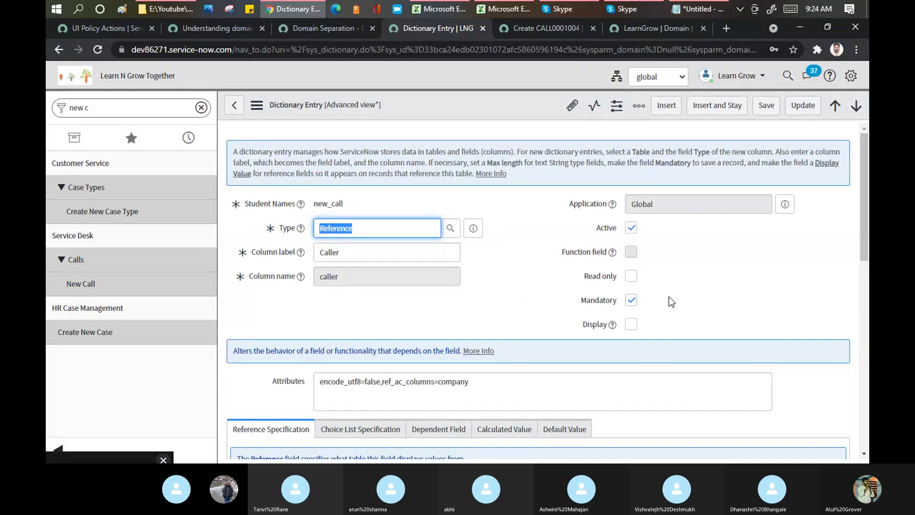
click(631, 300)
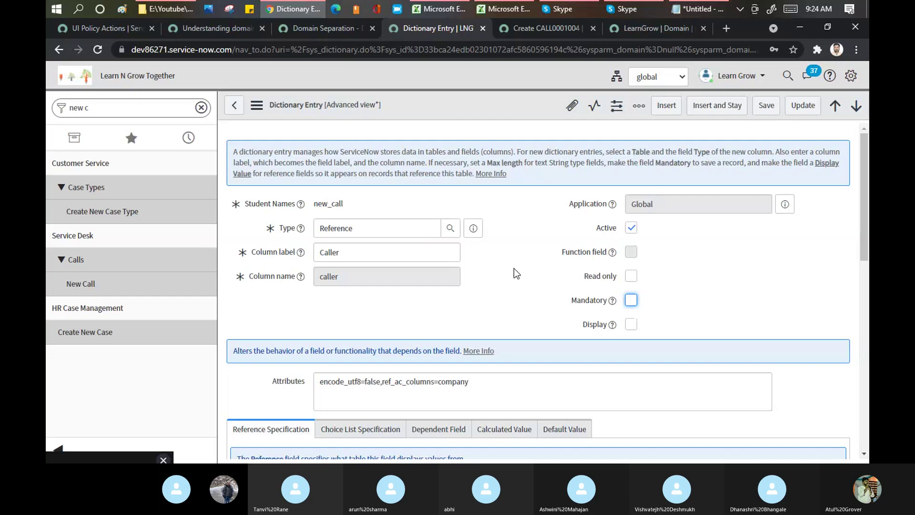
Open the dictionary configuration of the Student Names field, review its entry and go back.
click(282, 211)
right_click(282, 211)
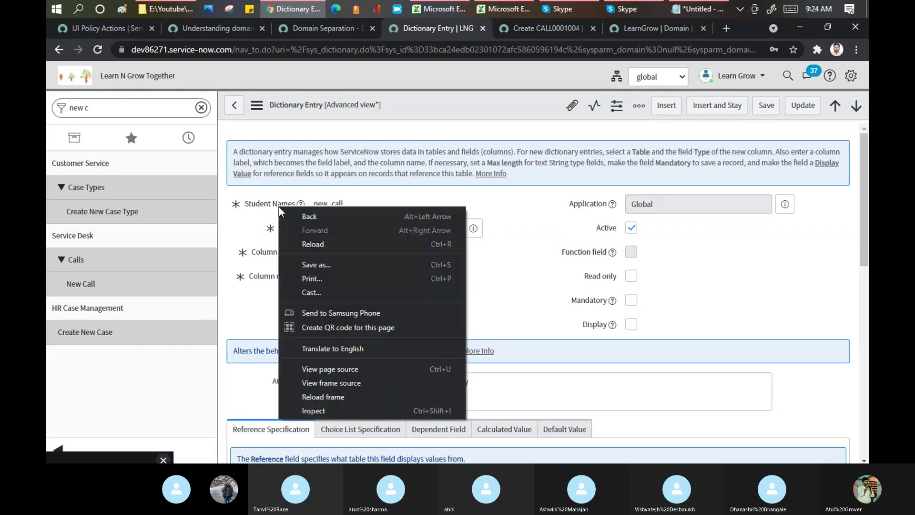
right_click(247, 207)
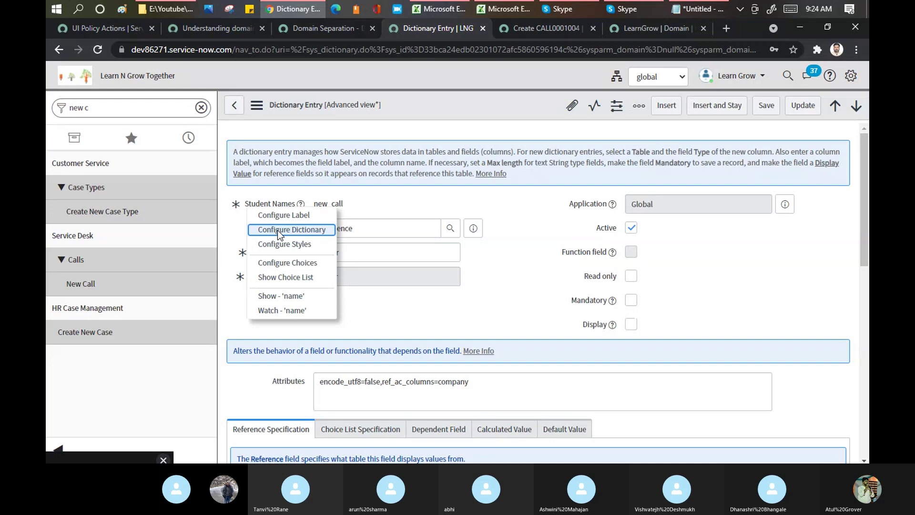
click(277, 230)
key(Escape)
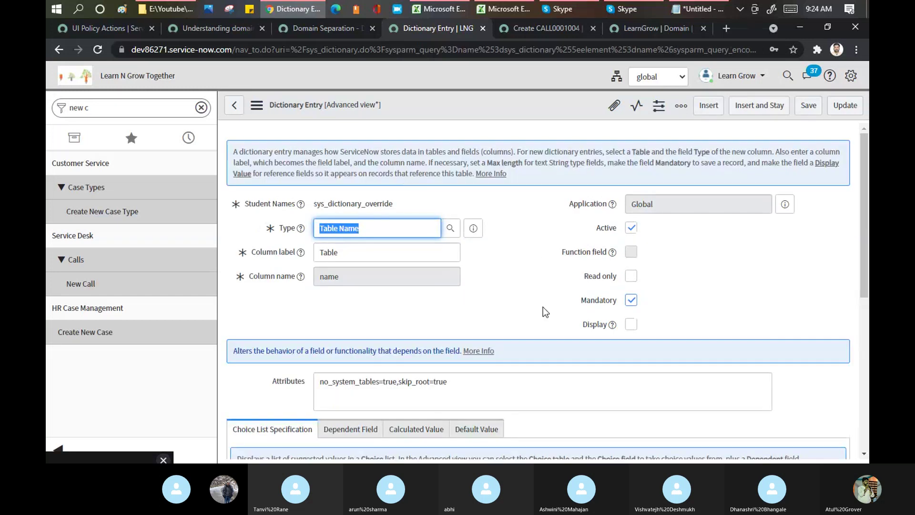
mouse_move(867, 167)
mouse_down()
mouse_move(867, 311)
mouse_move(868, 161)
mouse_up()
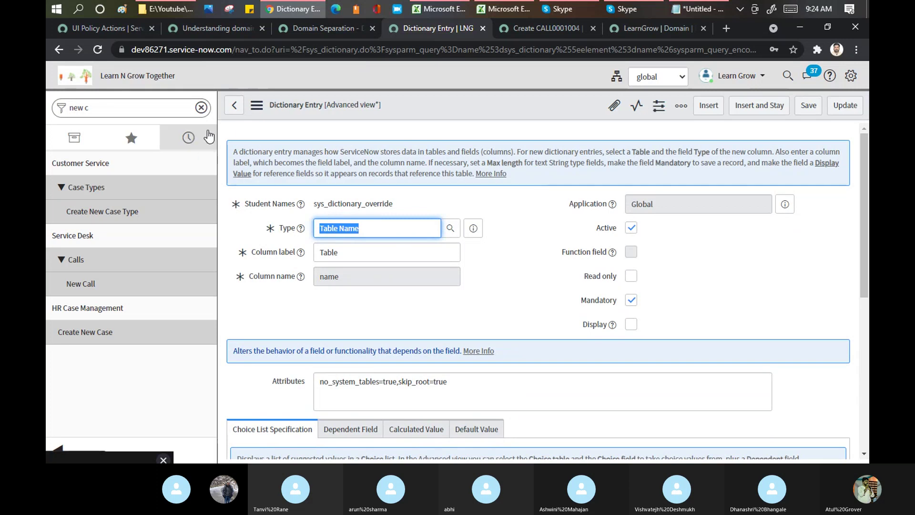
click(235, 111)
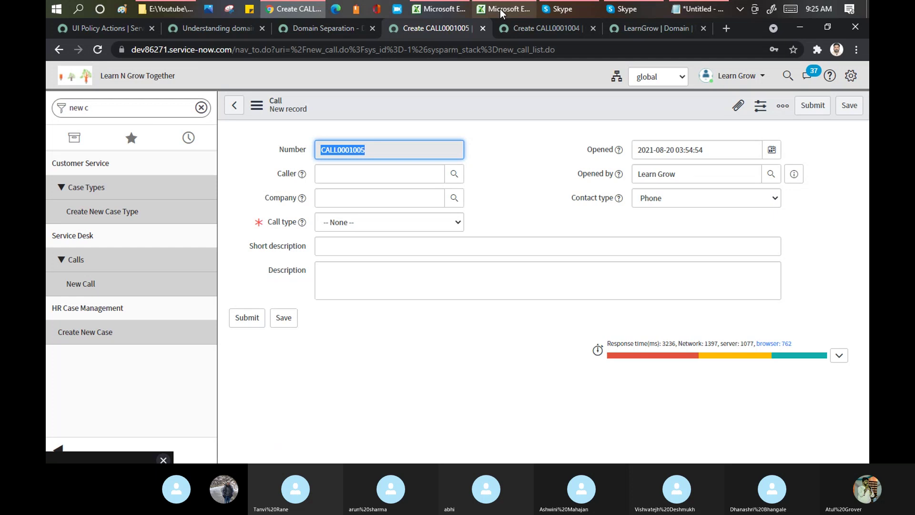
Switch to the ServiceNow training workbook in Excel to review the topic list, and return to the Skype call.
mouse_move(501, 13)
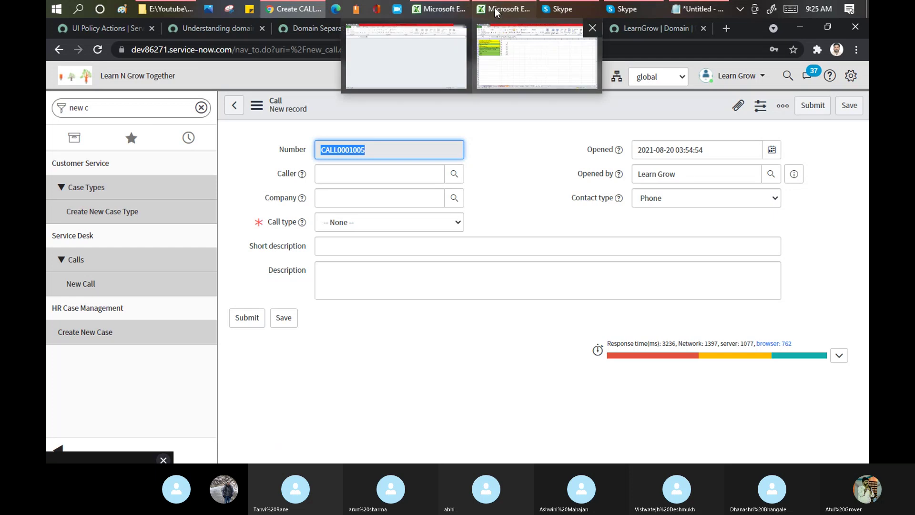
click(496, 12)
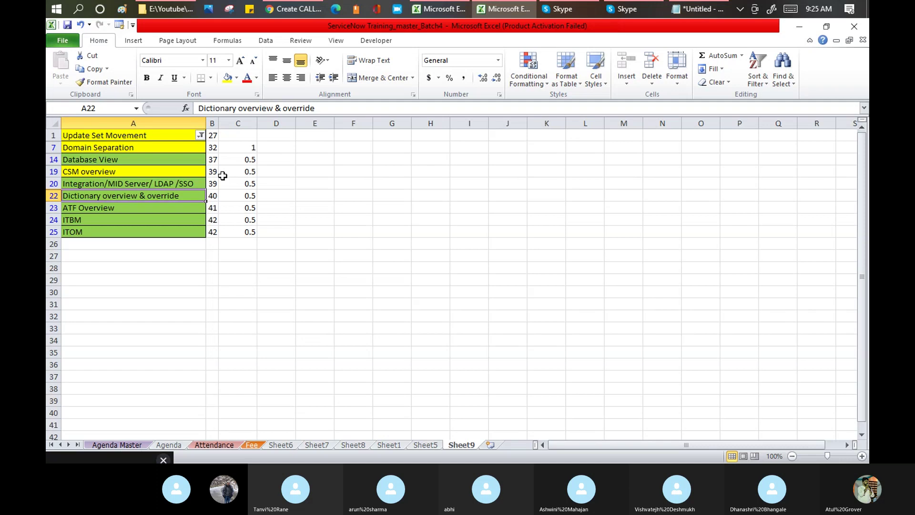
click(557, 8)
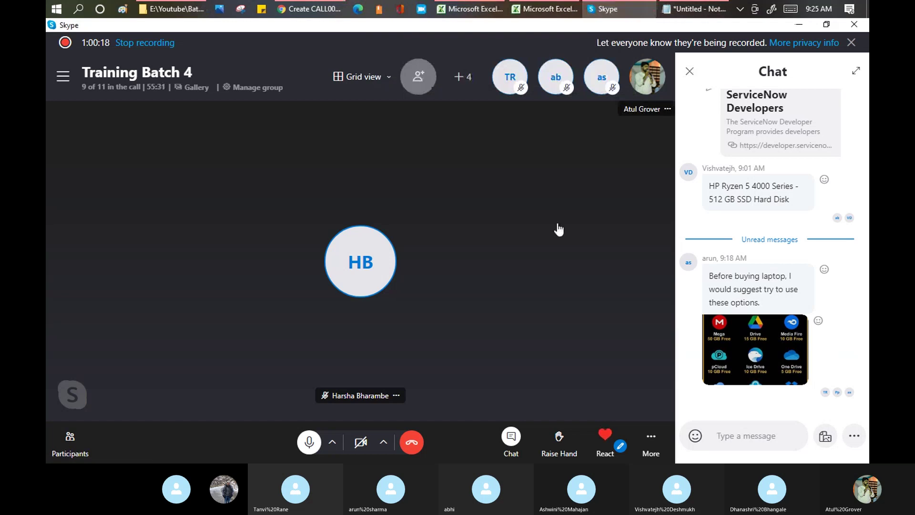